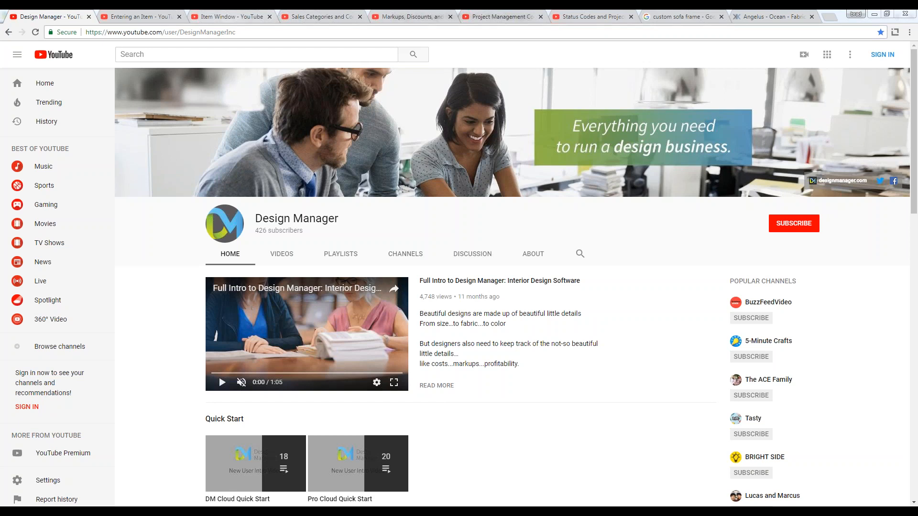
- Browse the Design Manager YouTube channel's quick starts, tutorials, project management courses, accounting courses and weekly webinars
left_click_drag(180, 32, 236, 33)
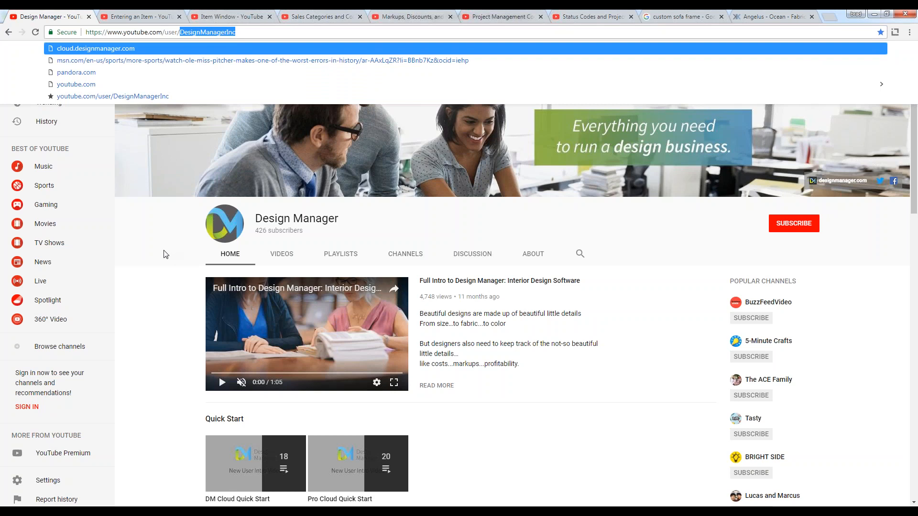
left_click(161, 238)
scroll(159, 237, "down", 3)
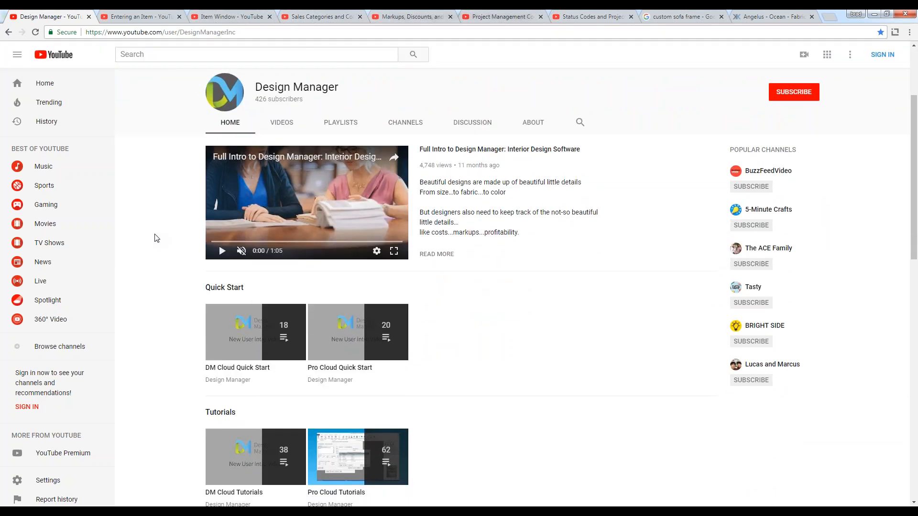
scroll(157, 224, "down", 3)
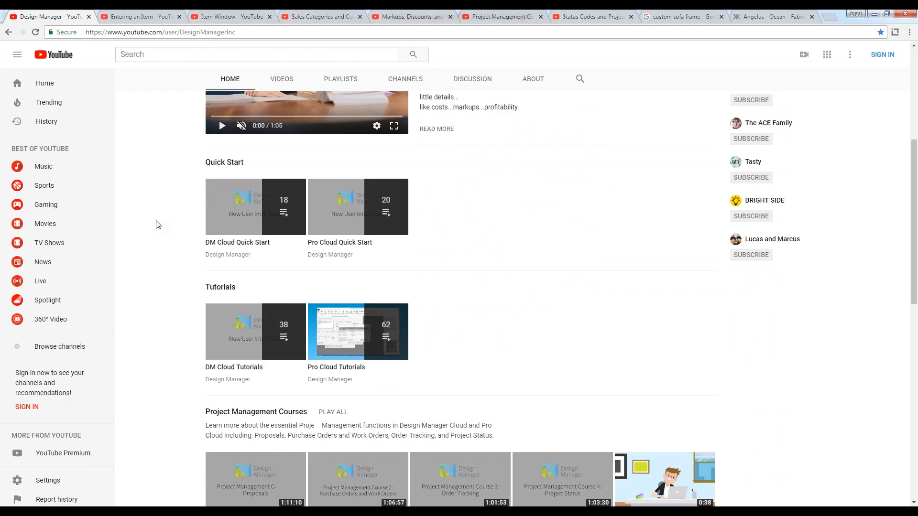
scroll(172, 252, "down", 2)
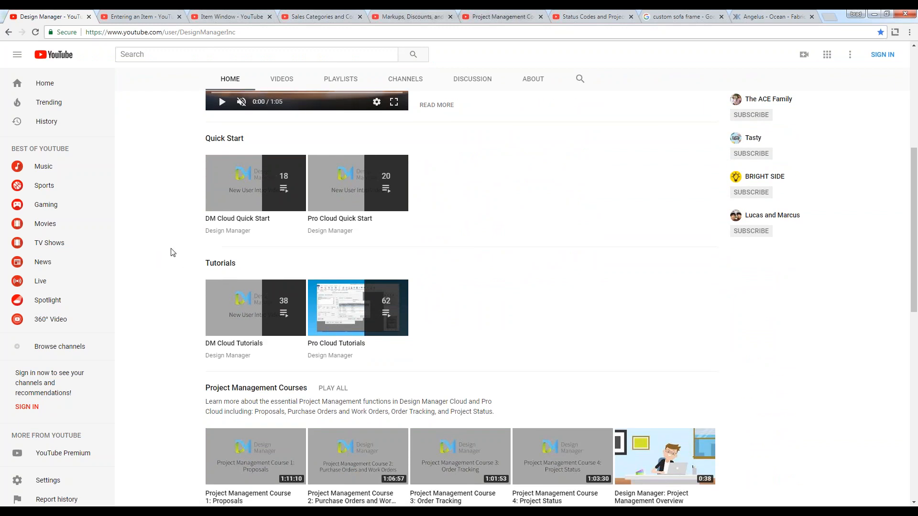
scroll(173, 253, "down", 2)
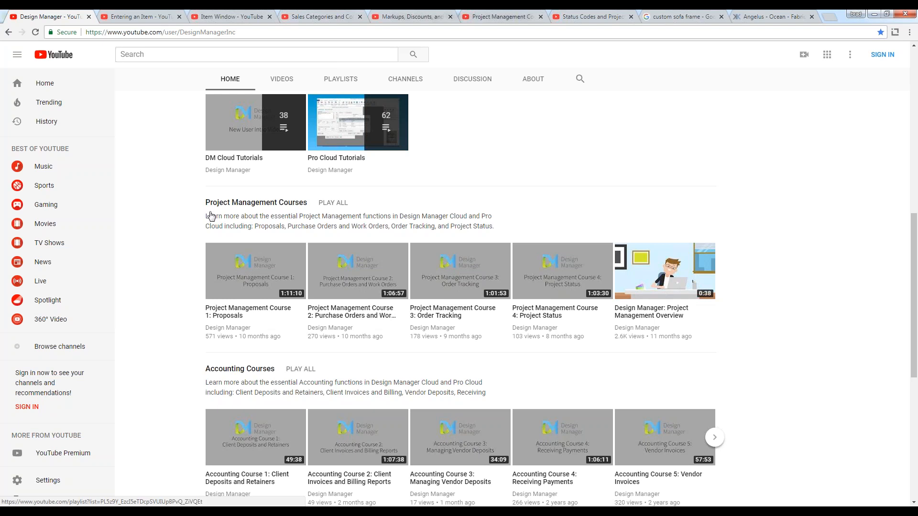
scroll(171, 359, "down", 3)
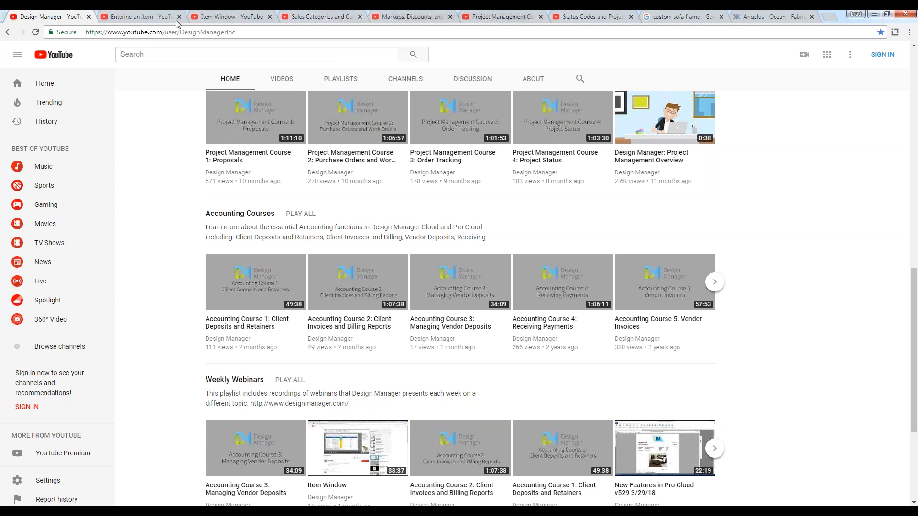
- View the "Entering an Item" and "Item Window" tutorial video pages already open in the browser
left_click(150, 18)
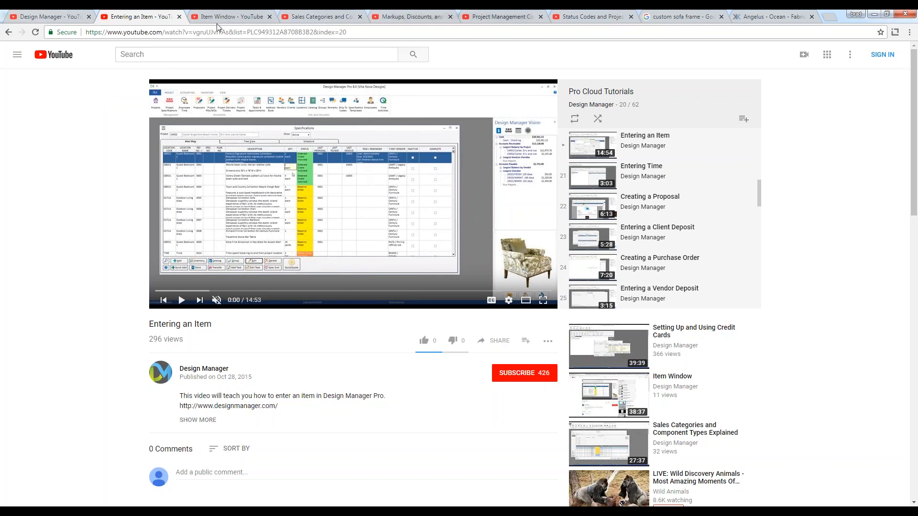
left_click(240, 21)
left_click_drag(148, 324, 200, 324)
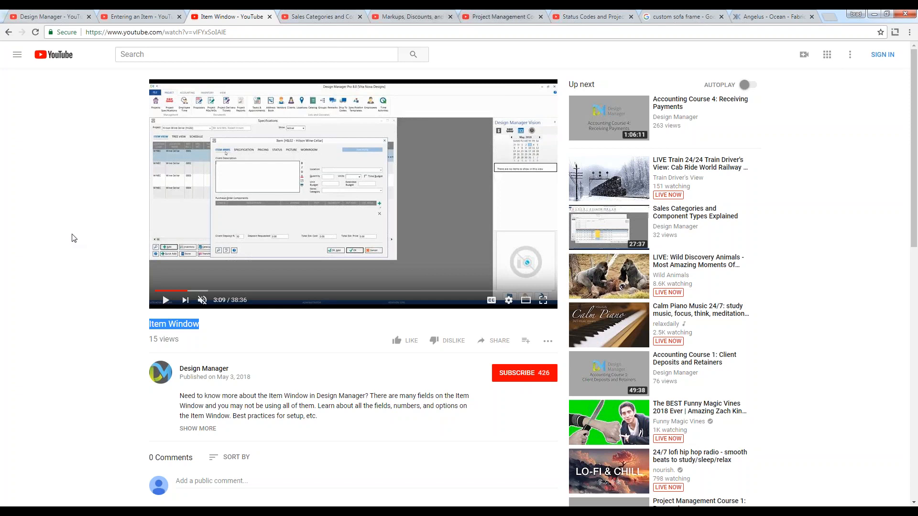
- Switch to Design Manager Pro and open the Project Specifications for the Pennington Home project [CAR01], showing all items
mouse_move(404, 512)
left_click(270, 513)
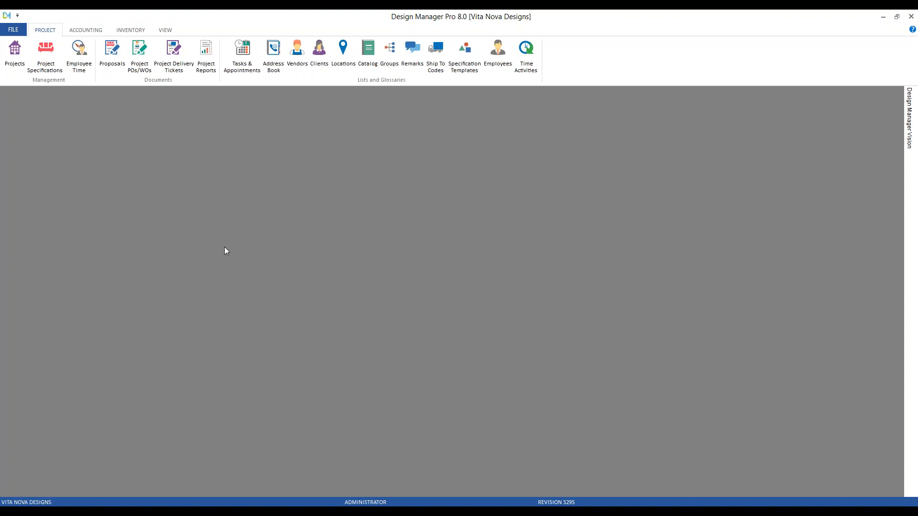
left_click(54, 57)
left_click(346, 110)
left_click(323, 138)
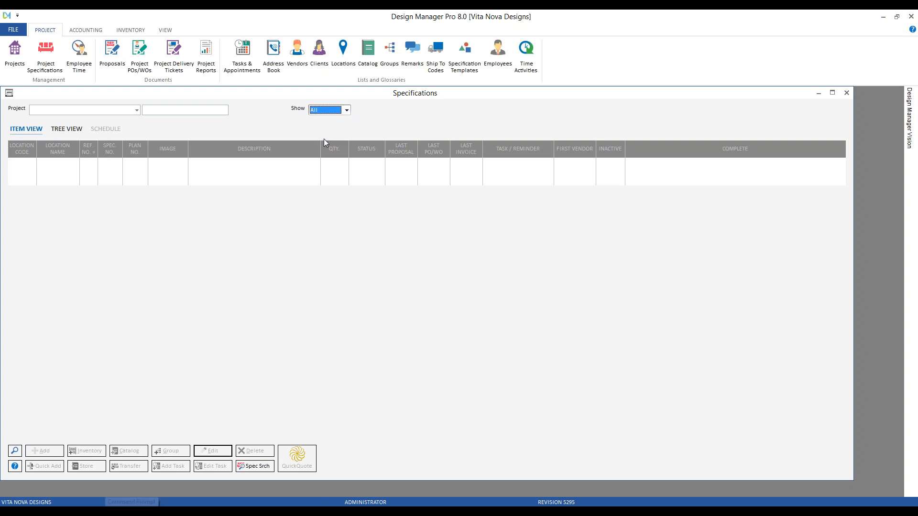
left_click(137, 110)
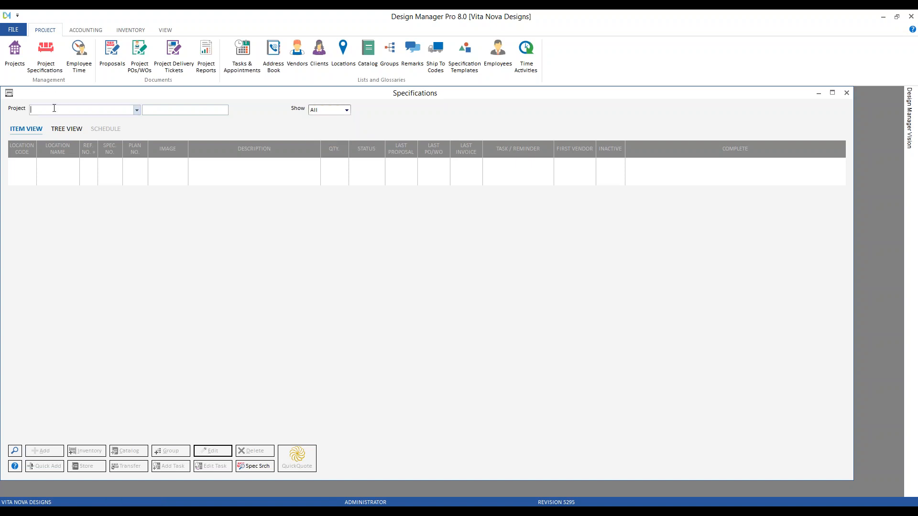
key("Down")
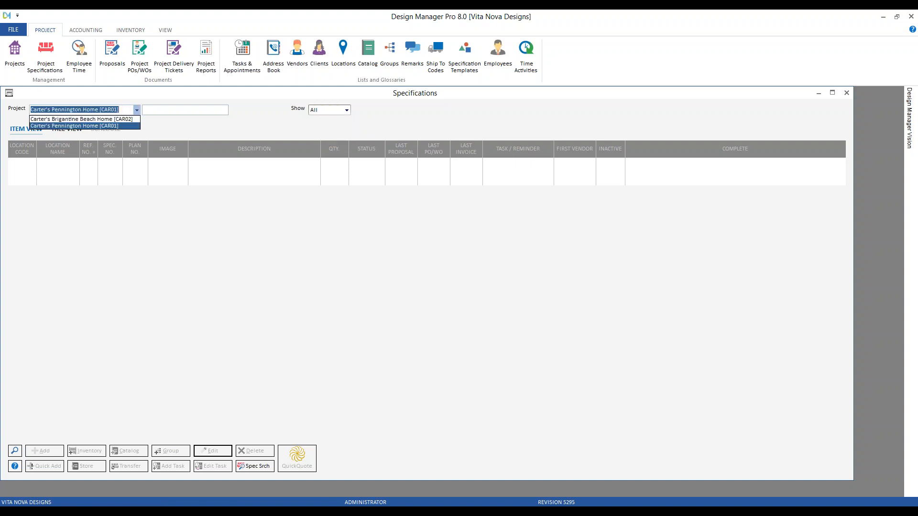
key("Return")
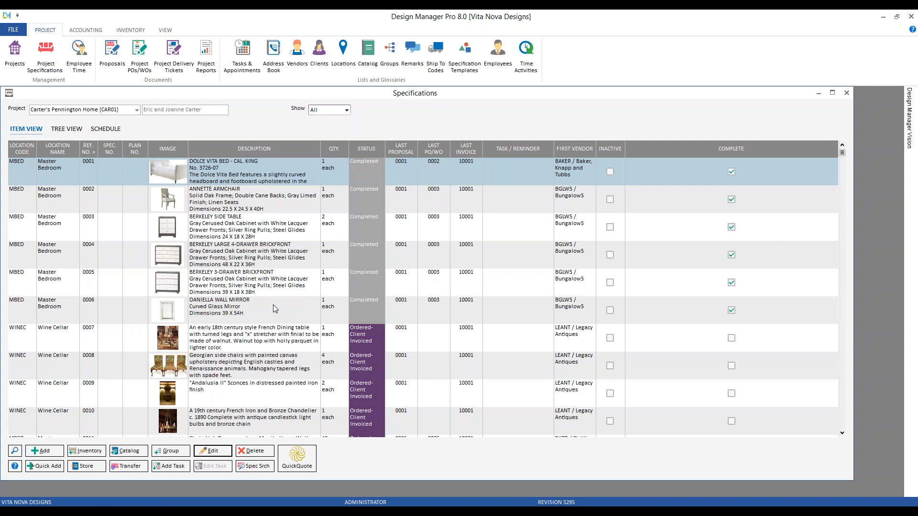
- Add a project item described as "custom sofa" with location Living Room [LIVIN], quantity 1 each and sales category Furniture [FURN]
left_click(55, 455)
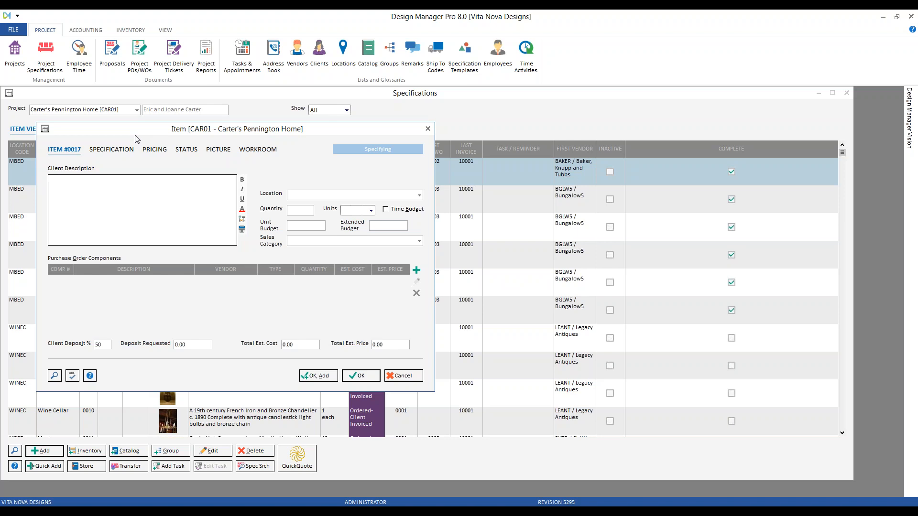
type("custom sofa")
key("Tab")
type("Living Room [LIVIN]")
key("Tab")
key("Tab")
key("Tab")
key("Tab")
key("Tab")
key("Tab")
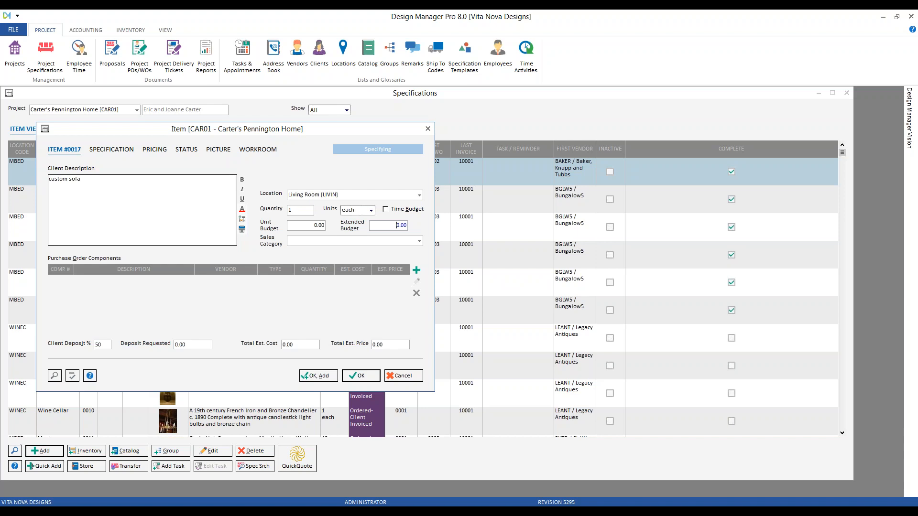
type("furn")
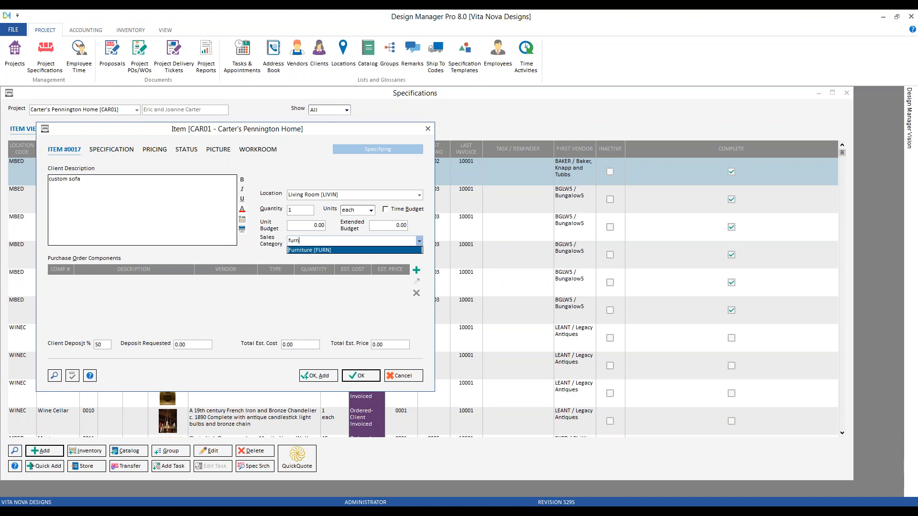
key("Tab")
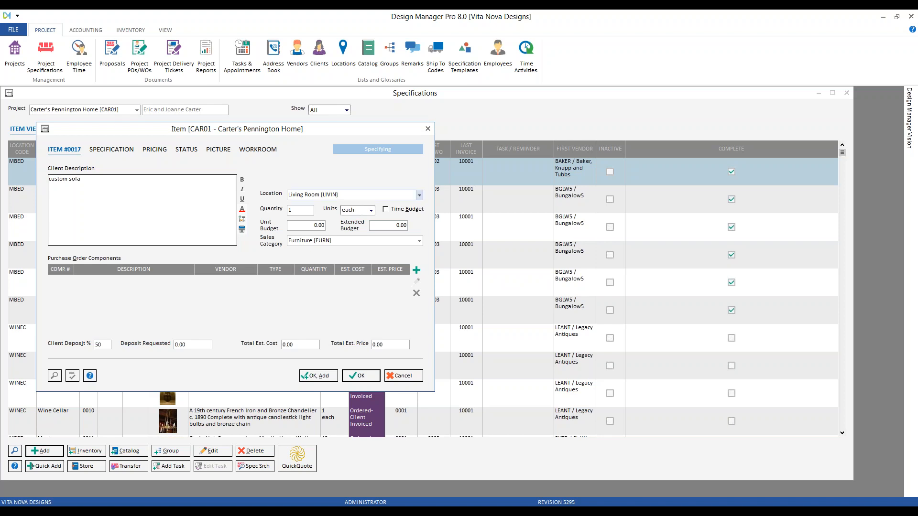
- Add a purchase order component to the custom sofa item and reposition its window beside the item details
left_click(419, 272)
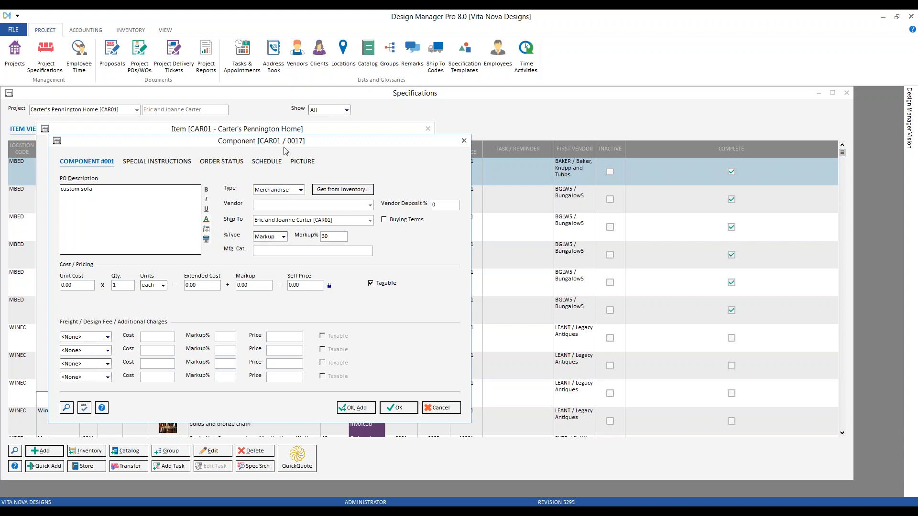
left_click_drag(194, 143, 244, 175)
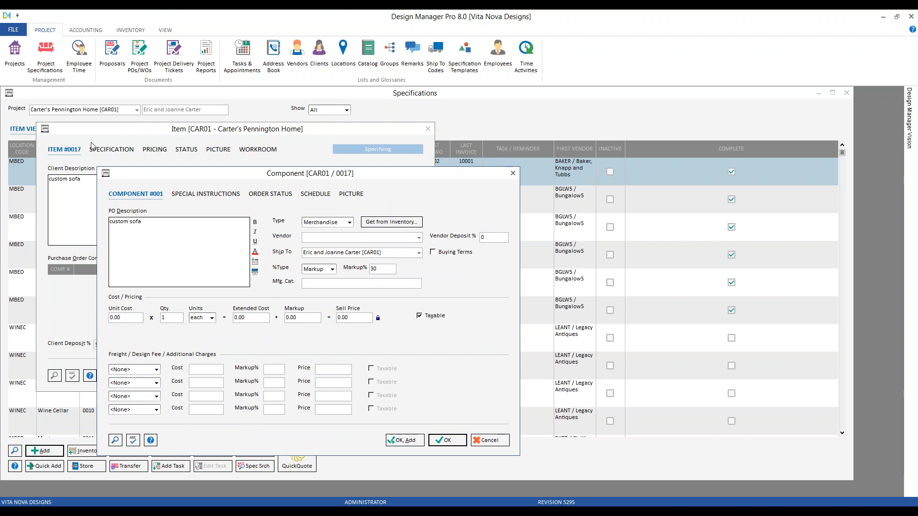
left_click_drag(150, 177, 124, 146)
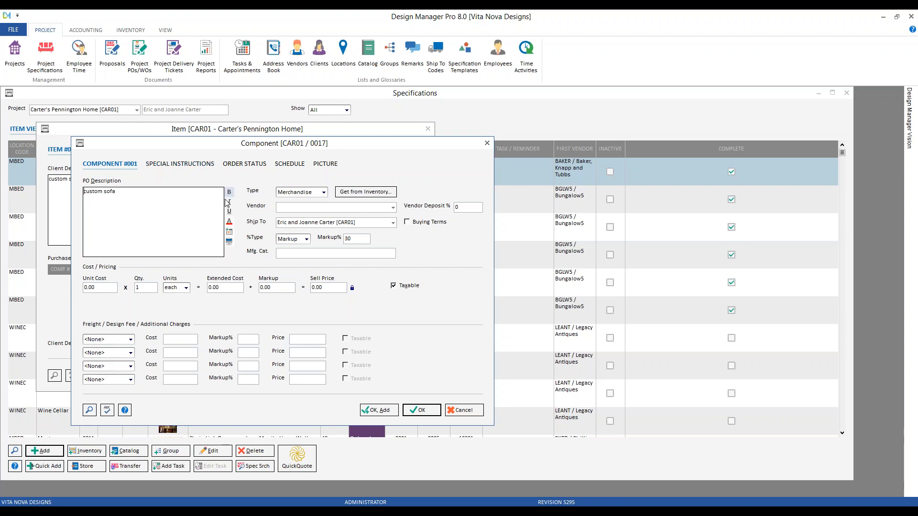
- Look up the manual's help pages for the component's main details and its Special Instructions
left_click(125, 411)
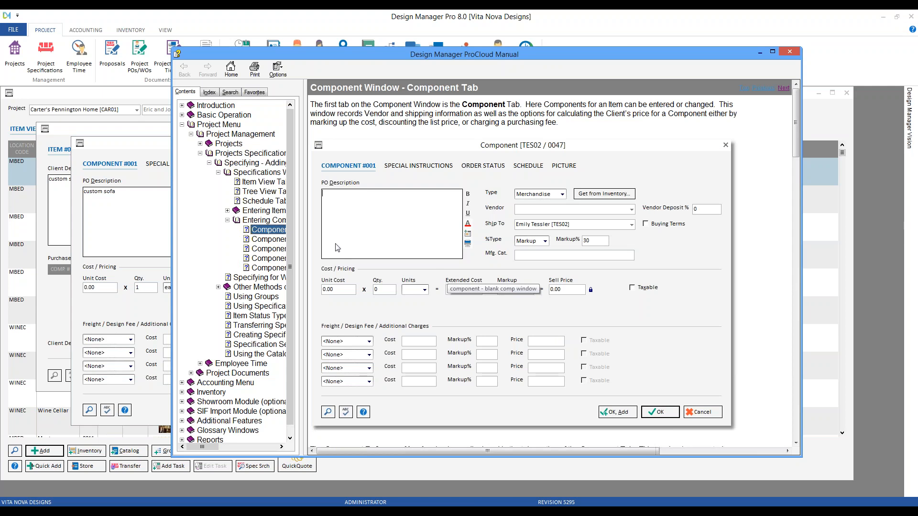
left_click(154, 187)
left_click(177, 165)
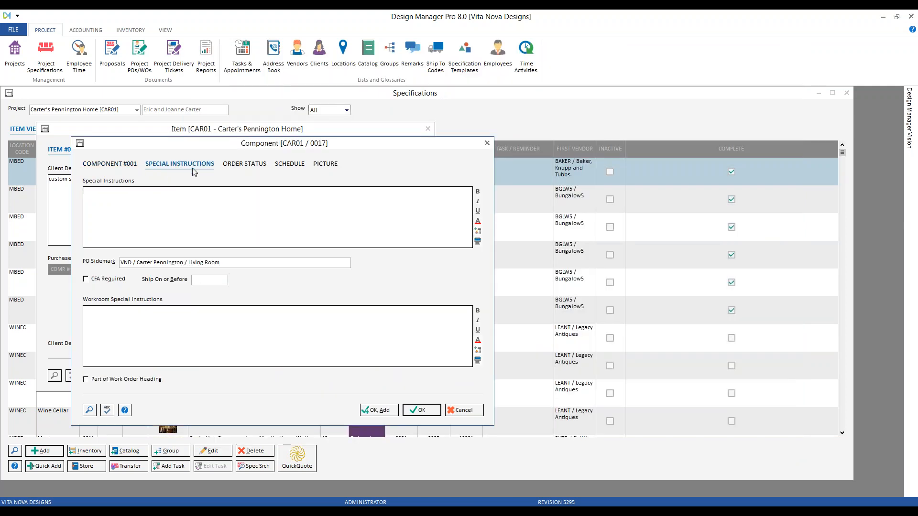
left_click(125, 410)
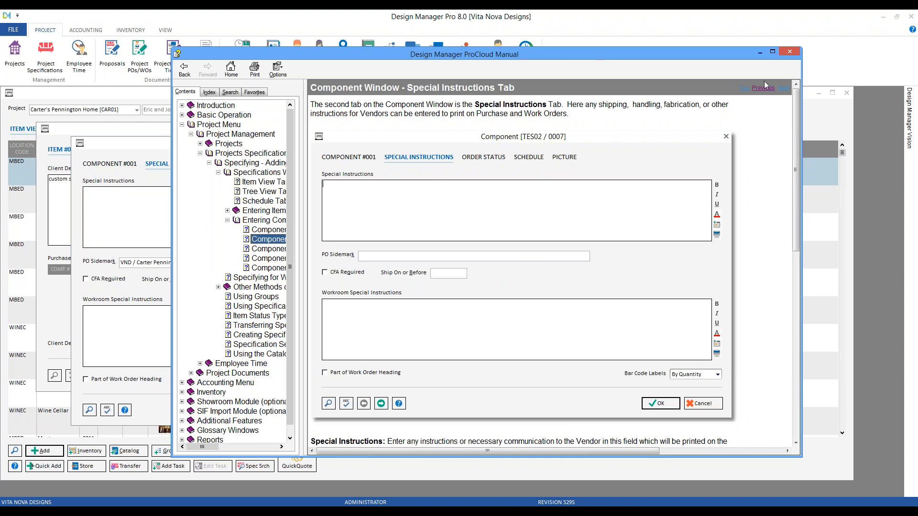
left_click(790, 52)
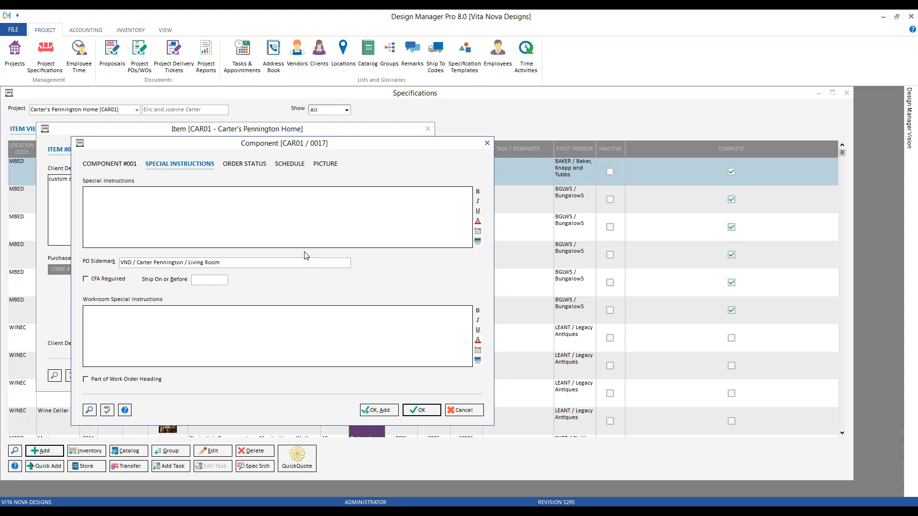
- Replace the component's PO description with "sofa frame" and check its spelling
left_click(115, 164)
left_click_drag(136, 148, 225, 142)
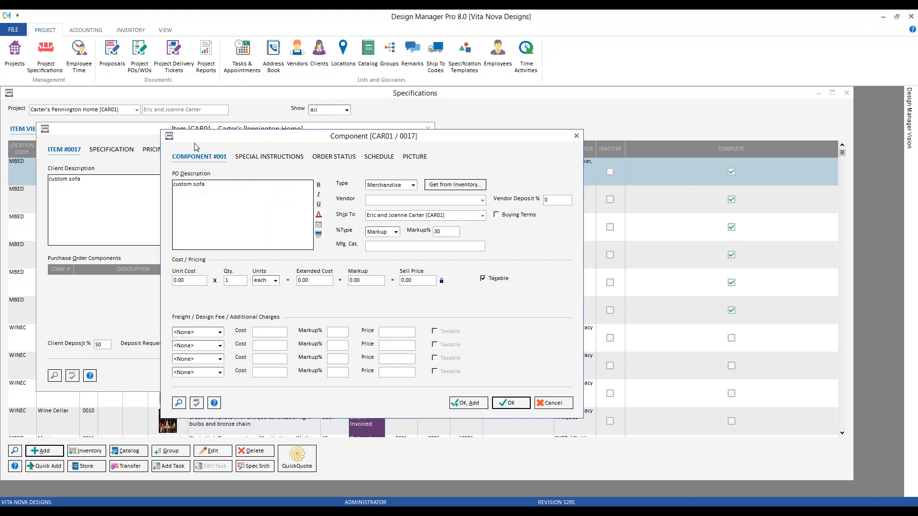
left_click_drag(197, 142, 267, 183)
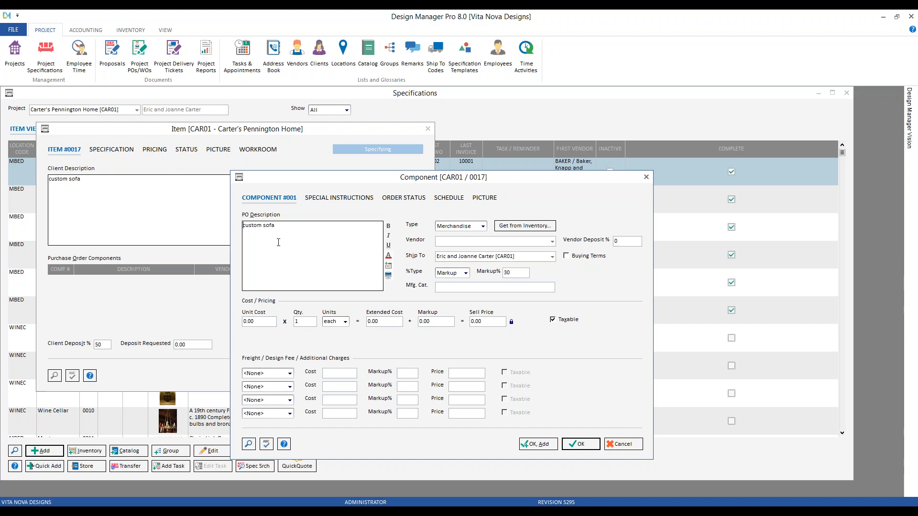
left_click_drag(295, 231, 185, 224)
type("sofa frame")
left_click(271, 446)
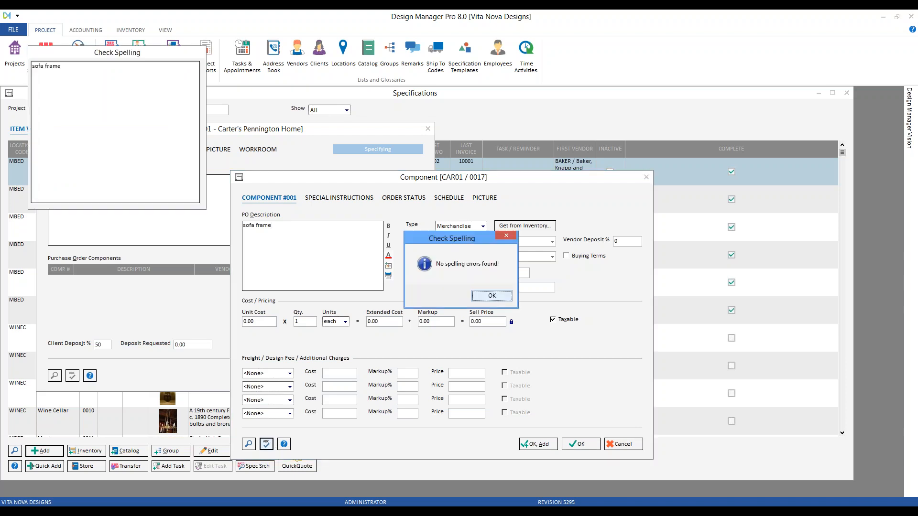
left_click(492, 296)
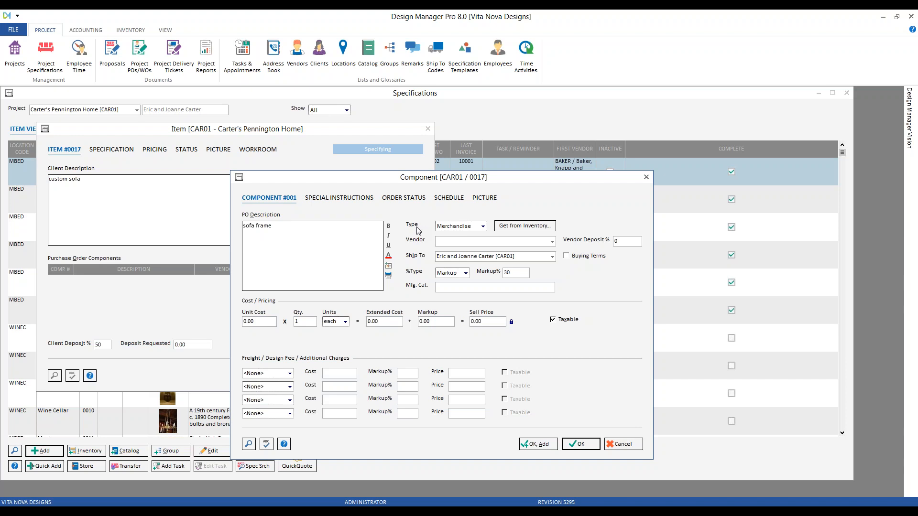
- View the "Sales Categories and Component Types Explained" video page in the browser and return to the component window
left_click_drag(353, 179, 381, 271)
left_click_drag(327, 269, 284, 182)
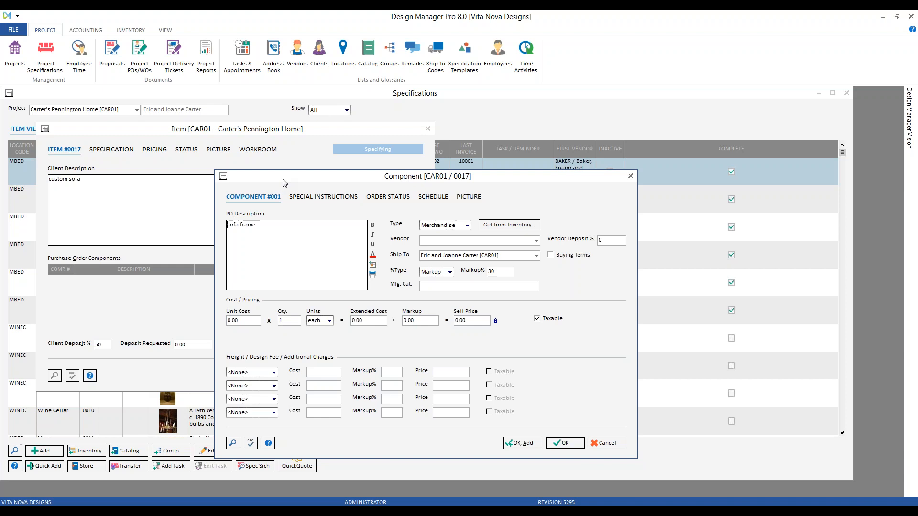
left_click(321, 510)
left_click(317, 17)
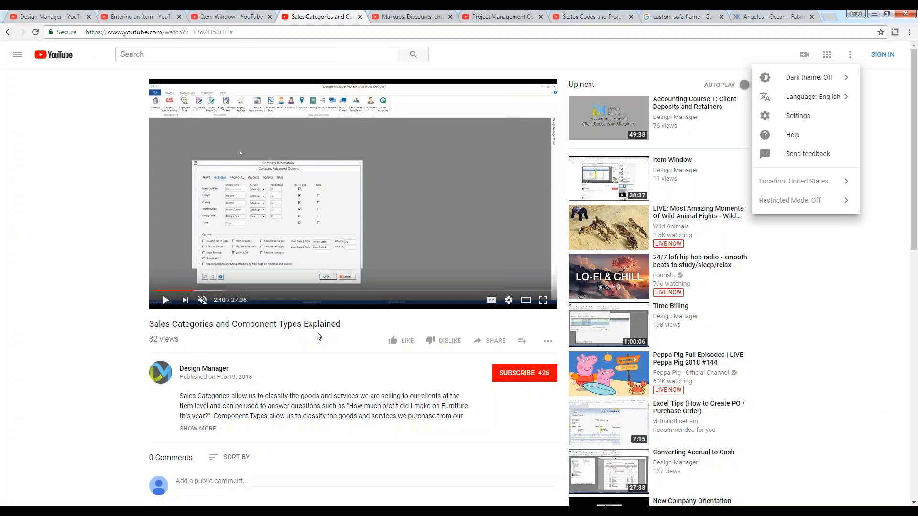
left_click(879, 15)
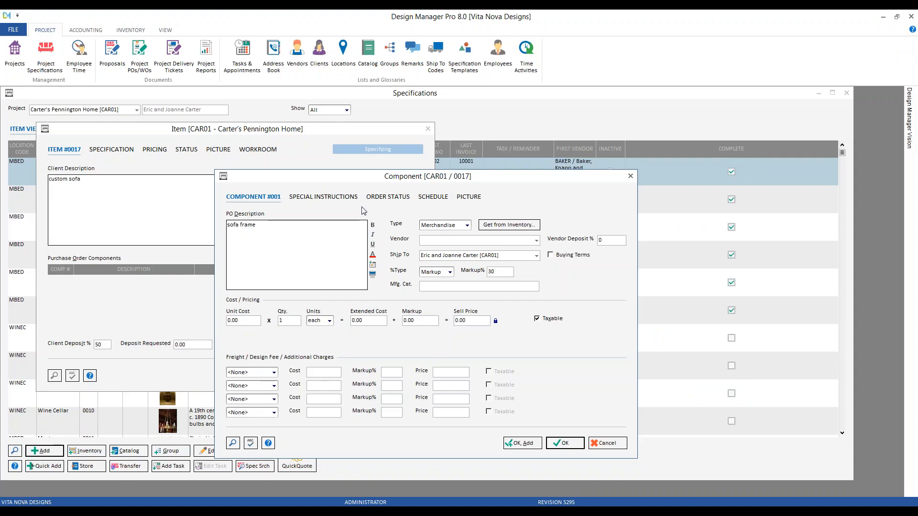
- Look up the Washed Cone Sconce (ACC423) in the inventory list, review its stock item details and cancel without choosing it
left_click(509, 225)
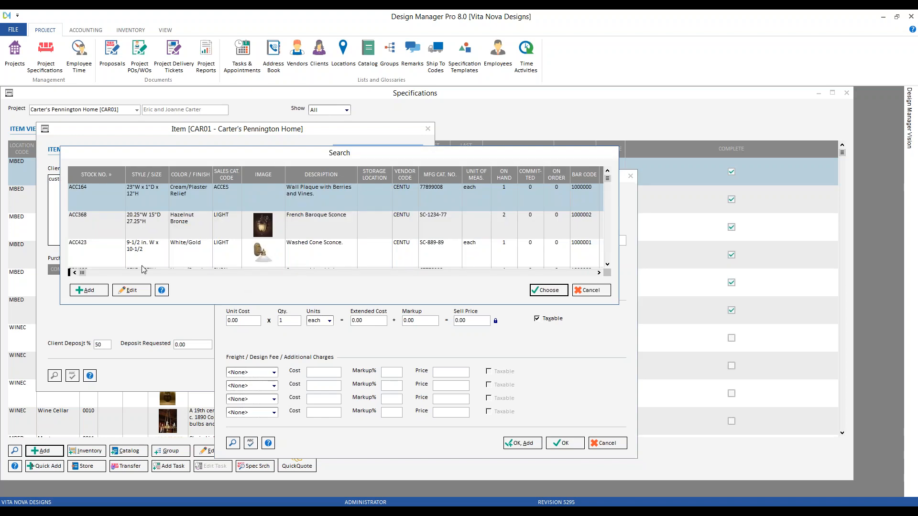
left_click(208, 255)
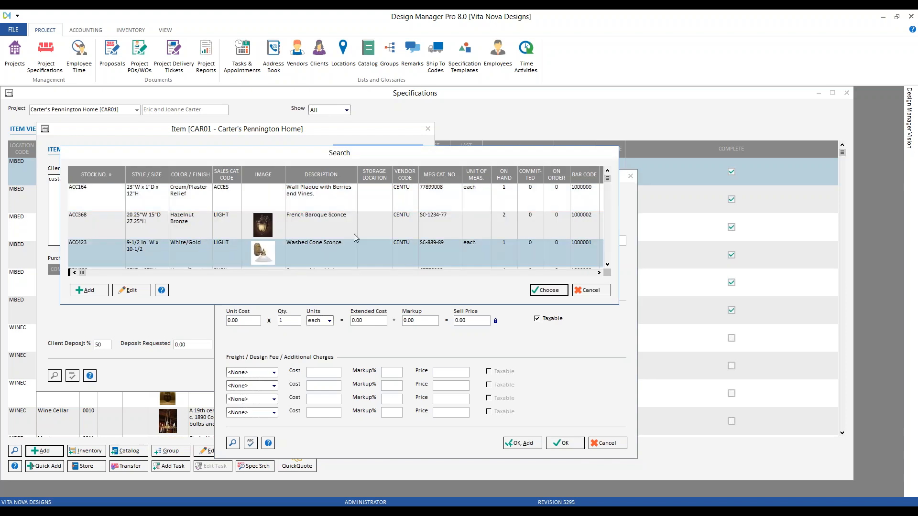
left_click(143, 292)
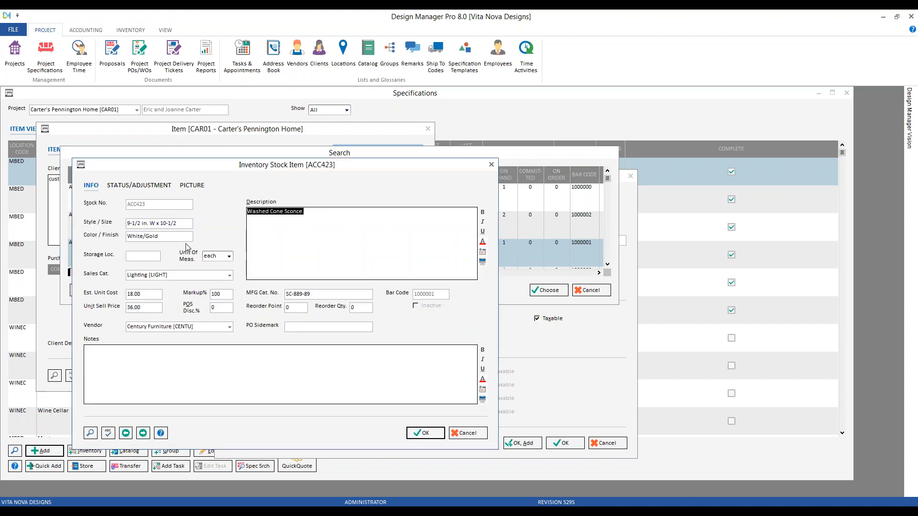
left_click(157, 294)
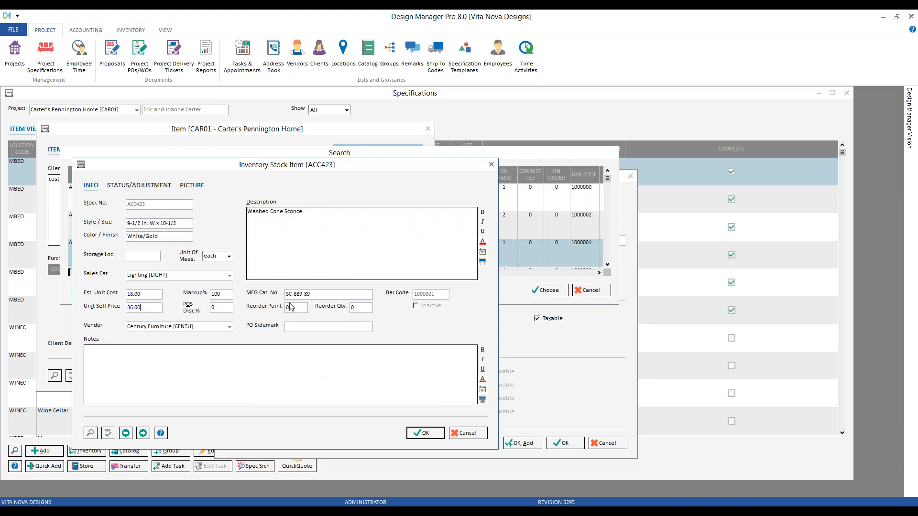
left_click(468, 433)
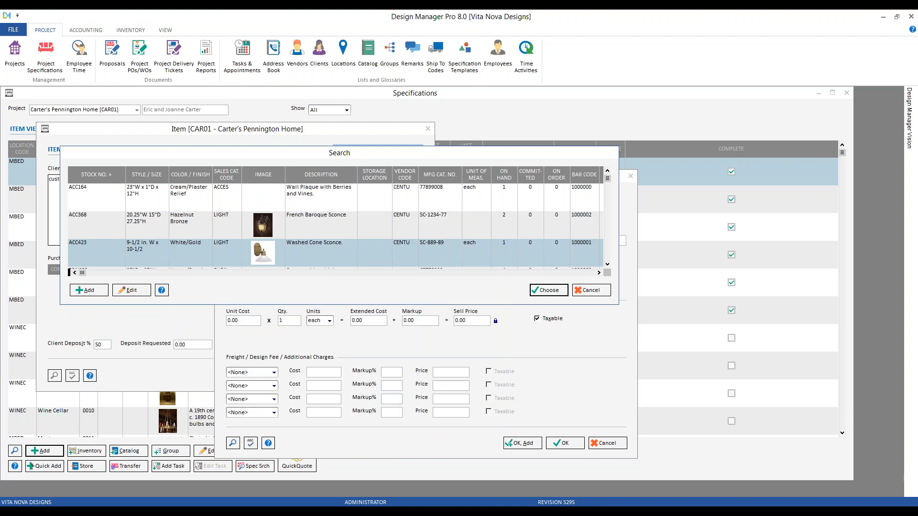
left_click(592, 290)
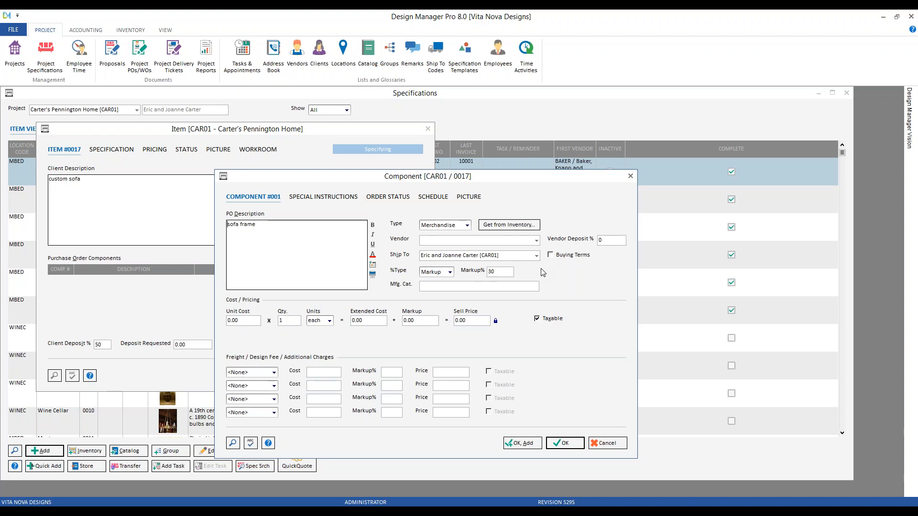
- Set the component's vendor to Arteriors [ARTER]
left_click(453, 240)
type("art")
key("Down")
key("Down")
key("Return")
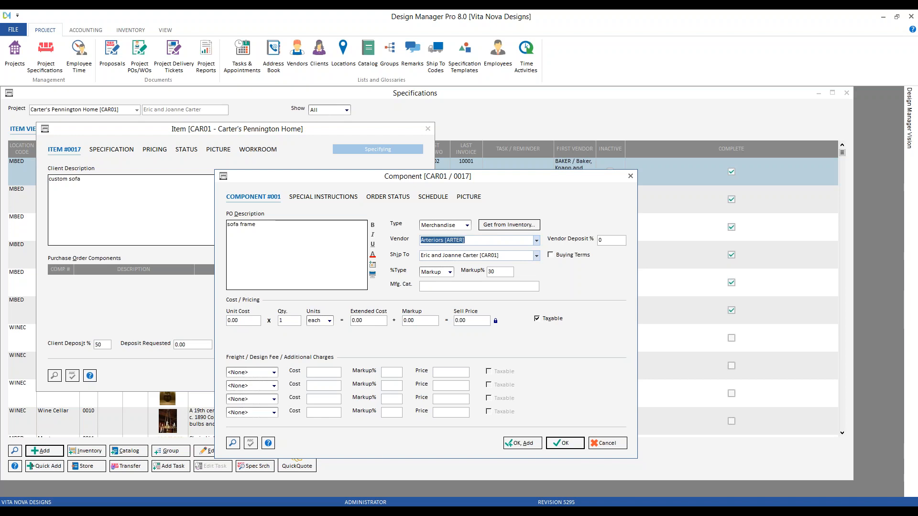
- Change the component's vendor to Century Furniture [CENTU]
key("BackSpace")
type("e")
key("BackSpace")
type("c")
key("Tab")
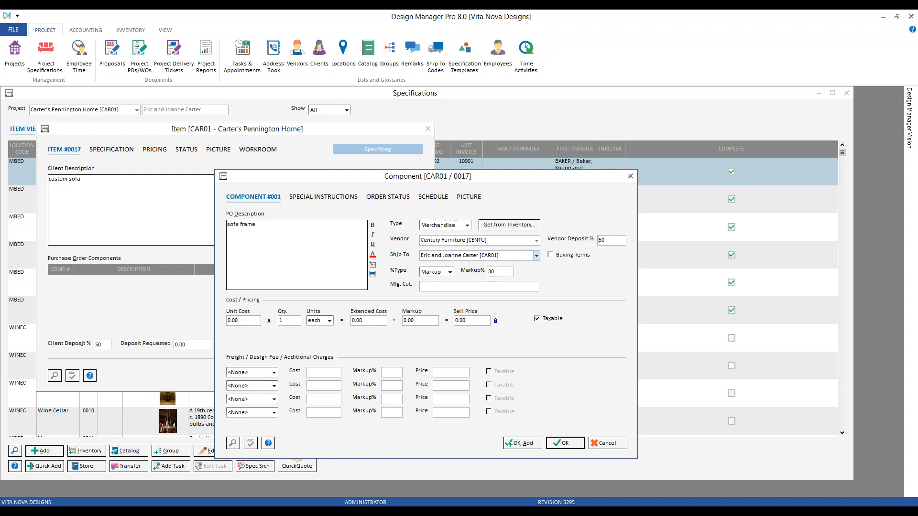
- Clear the component's vendor, then search the vendor list for code "CEN" and choose Century Furniture
left_click(453, 240)
key("shift+End")
key("Delete")
left_click(233, 444)
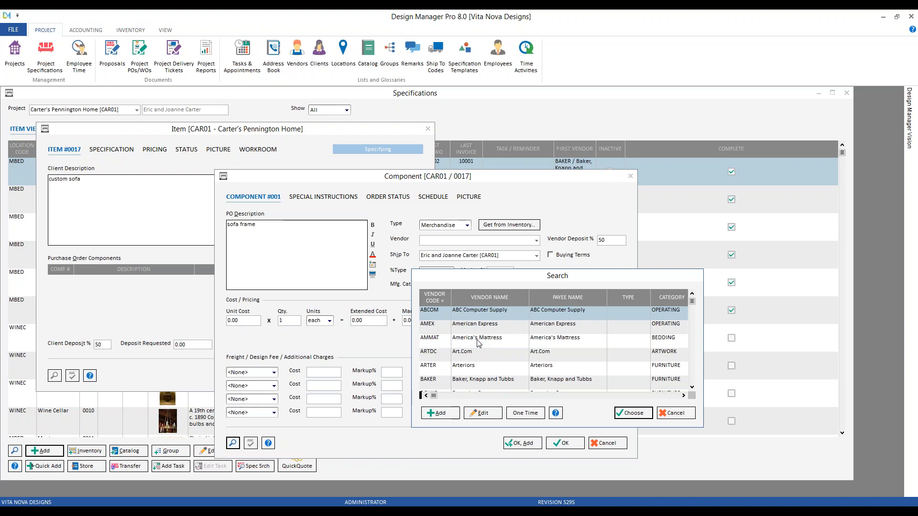
type("CEN")
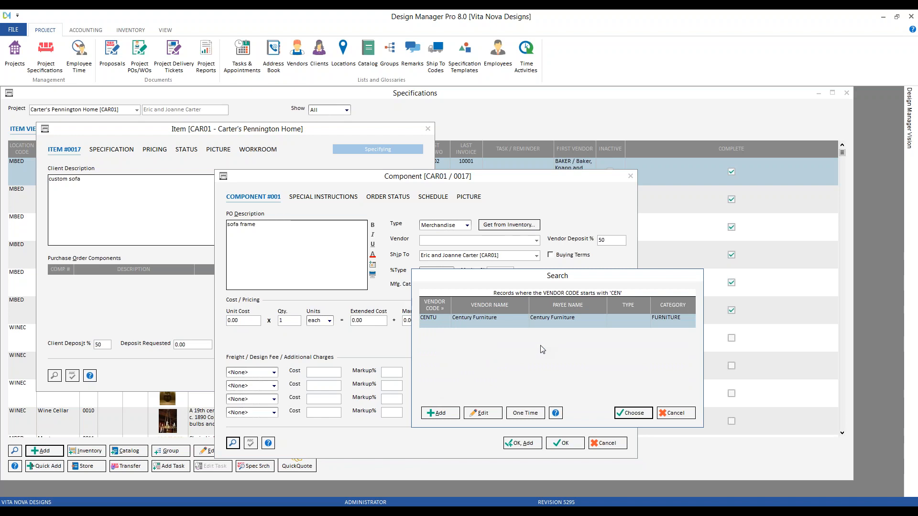
left_click(638, 413)
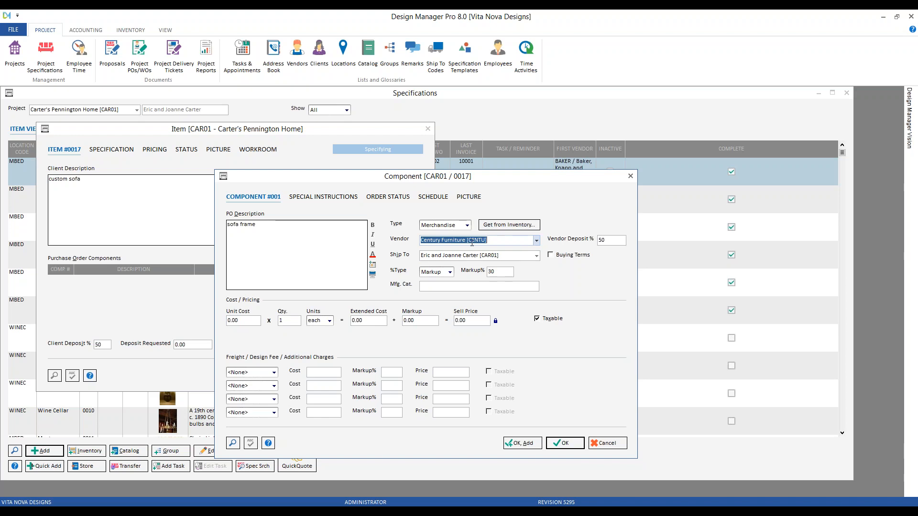
- Find the vendor code starting with "CE" in the Vendor Glossary and open the Century Furniture record
left_click(608, 243)
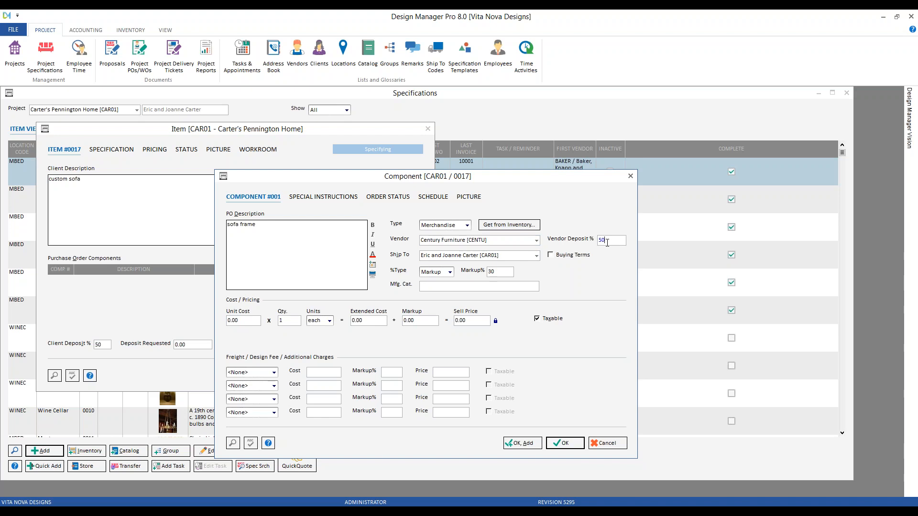
left_click_drag(515, 180, 436, 154)
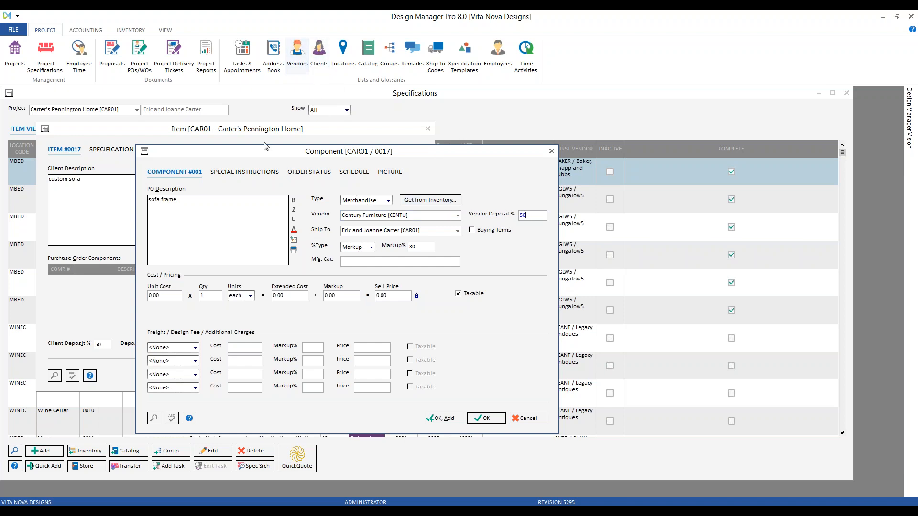
left_click(297, 53)
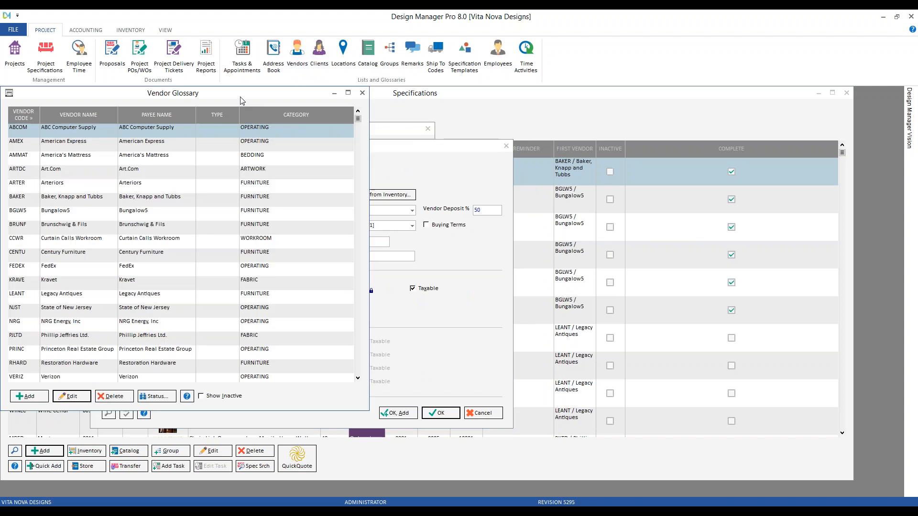
left_click_drag(266, 102, 782, 126)
type("CE")
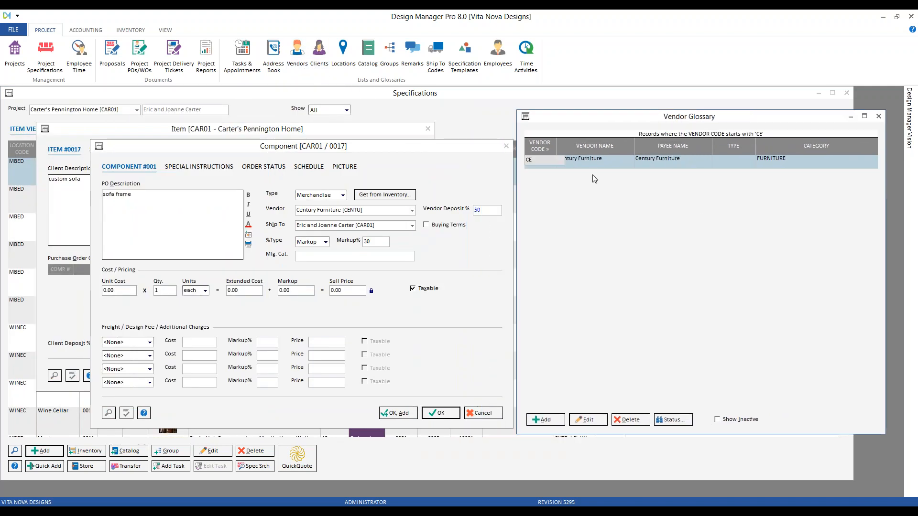
left_click(593, 420)
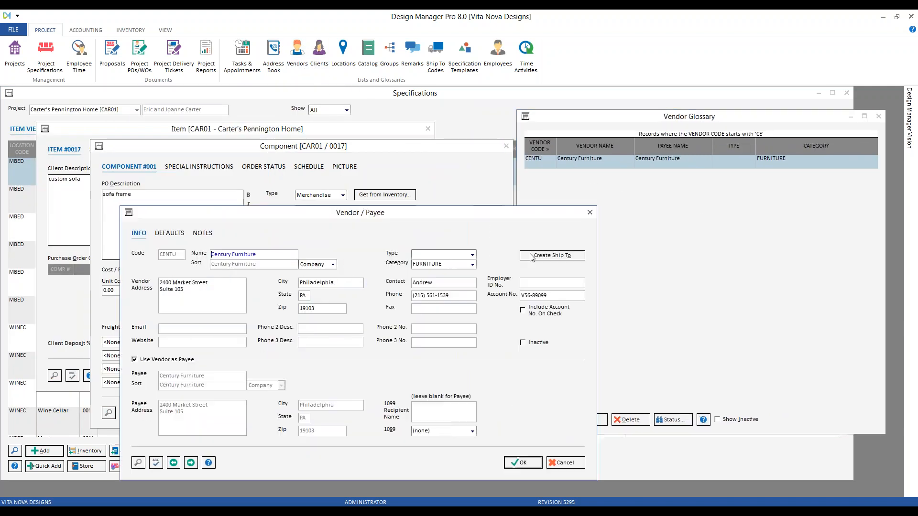
- Review the default deposit percentage in Century Furniture's vendor record, and close the record and the Vendor Glossary without changes
left_click_drag(388, 212, 671, 193)
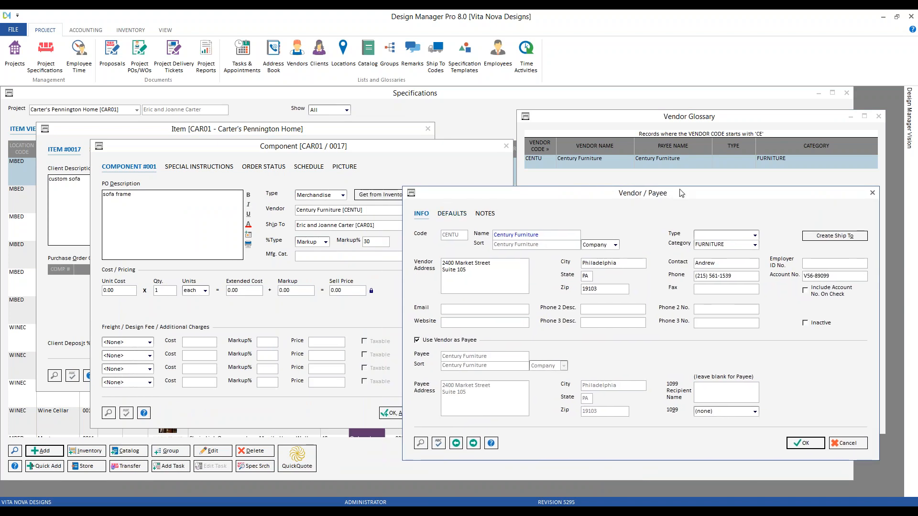
left_click(459, 218)
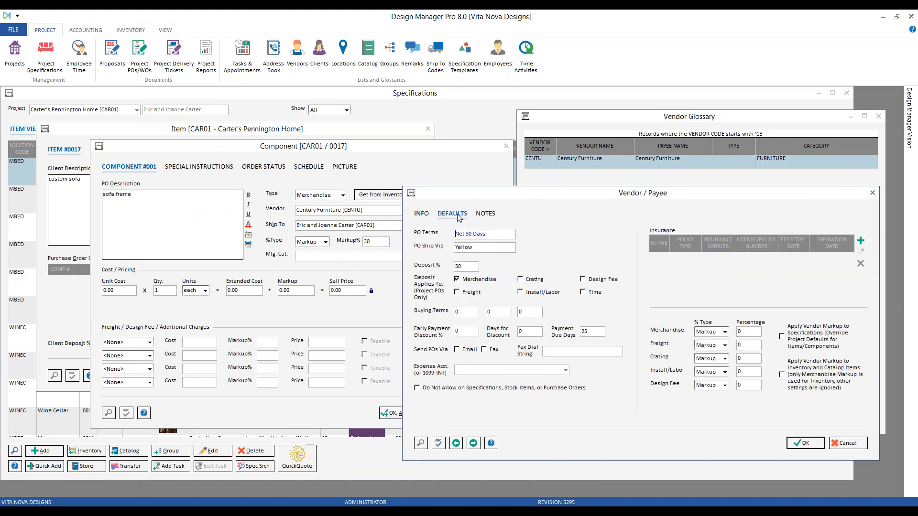
double_click(467, 267)
left_click(846, 444)
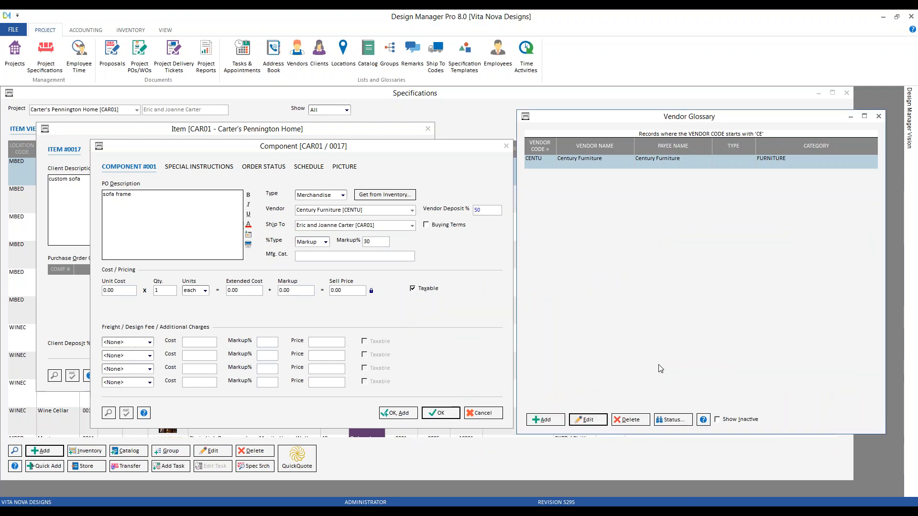
left_click(881, 117)
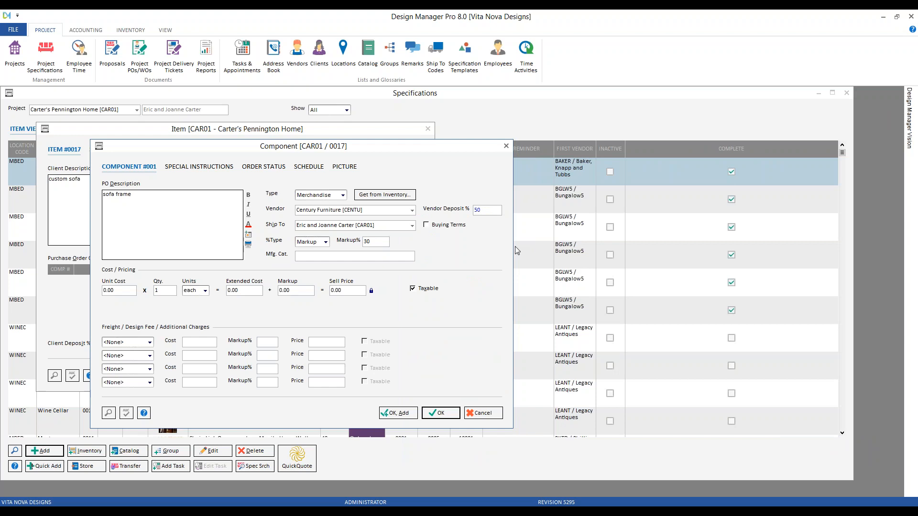
- Open the CAR01 project record to check the site and Ship To settings behind the component's Ship To
left_click(336, 227)
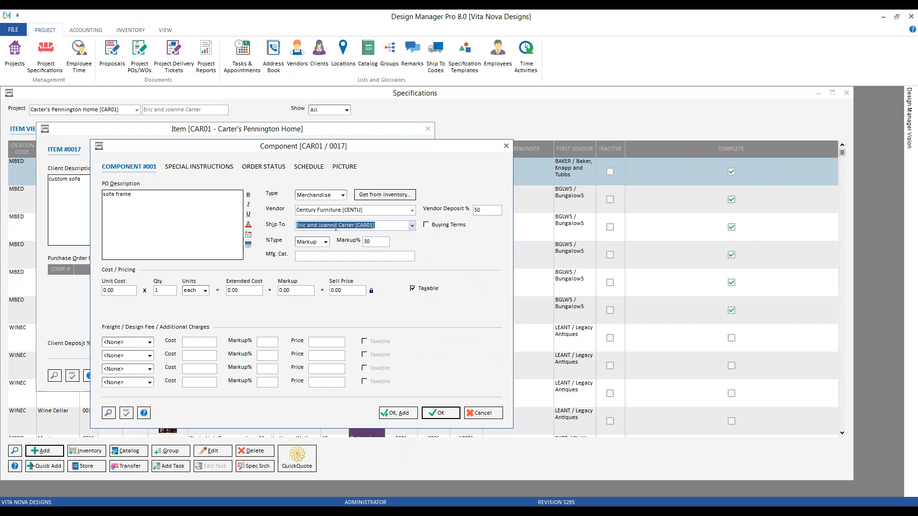
left_click(15, 55)
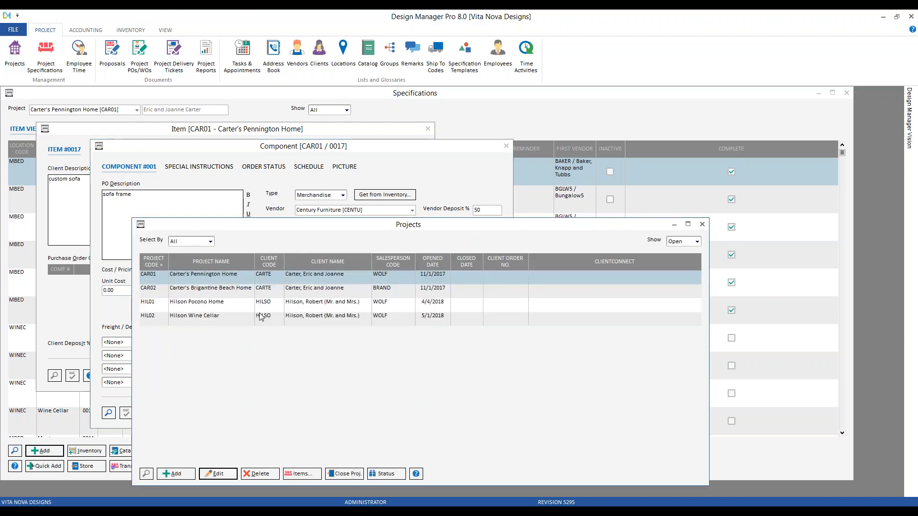
left_click(218, 474)
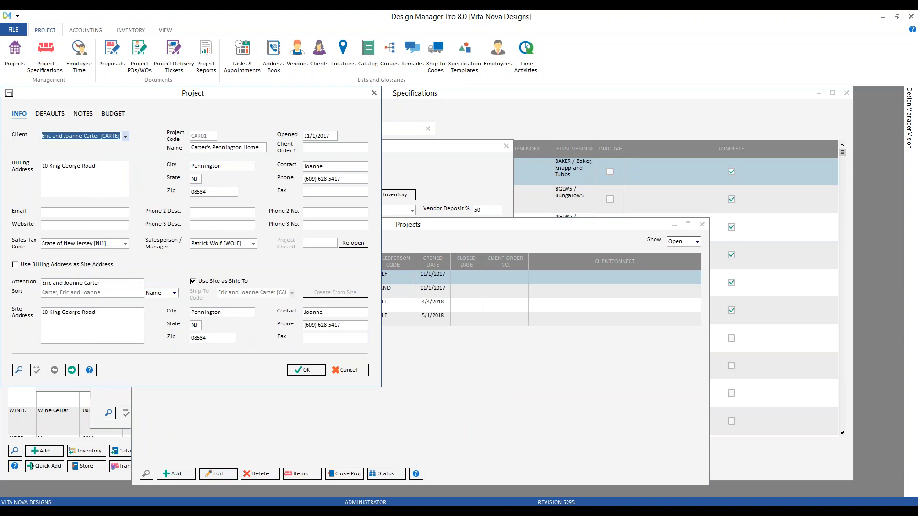
left_click_drag(167, 101, 254, 126)
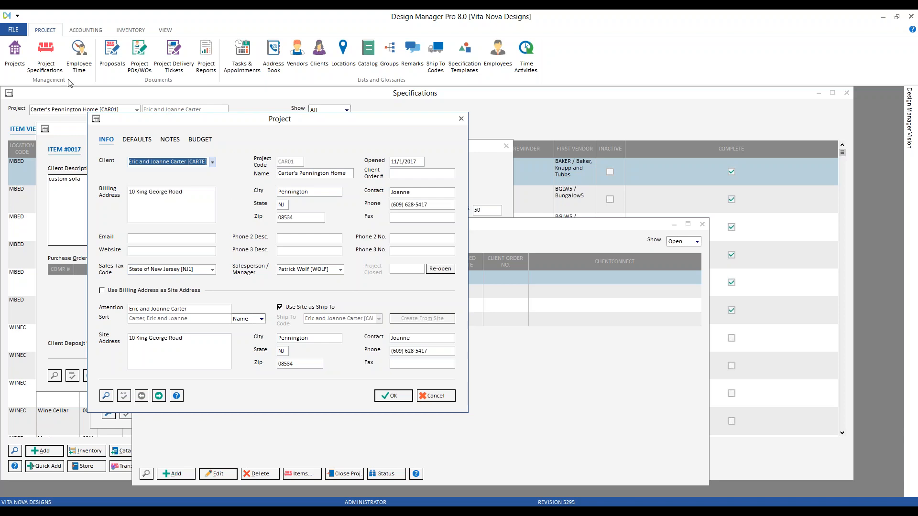
- Try Vita Nova Designs [VNDES] as the default Ship To in the company's advanced general options, and discard the change
left_click(18, 30)
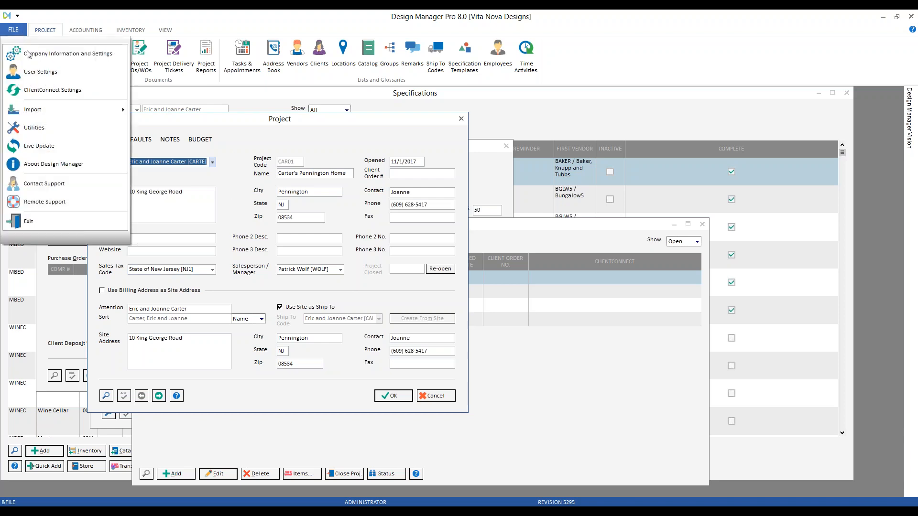
left_click(89, 57)
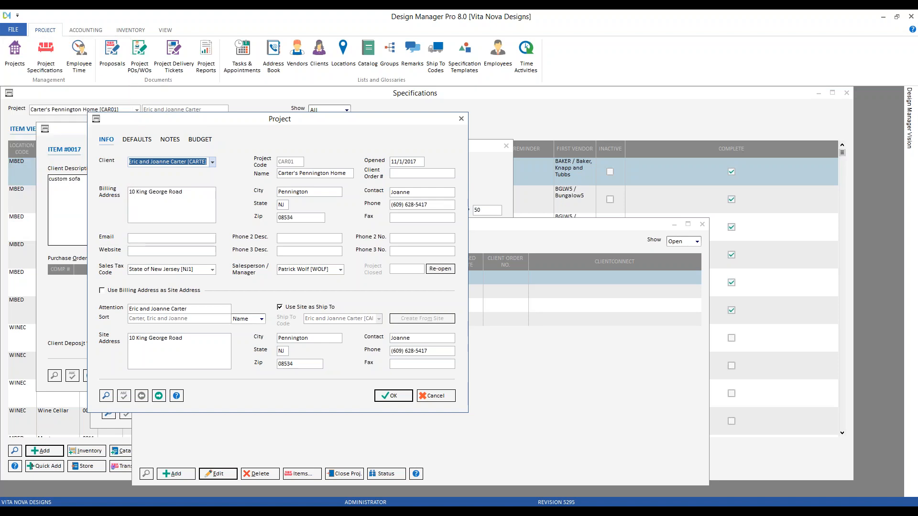
left_click(357, 235)
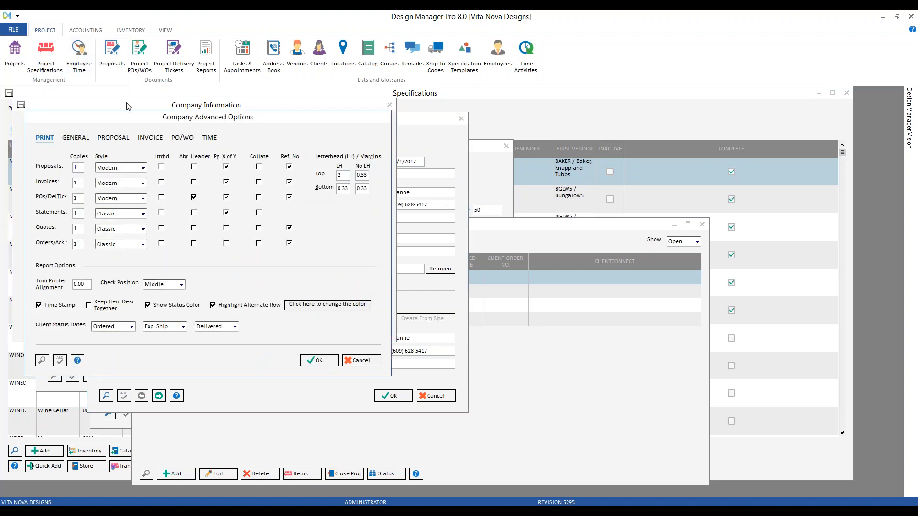
left_click(80, 137)
left_click(304, 309)
type("V")
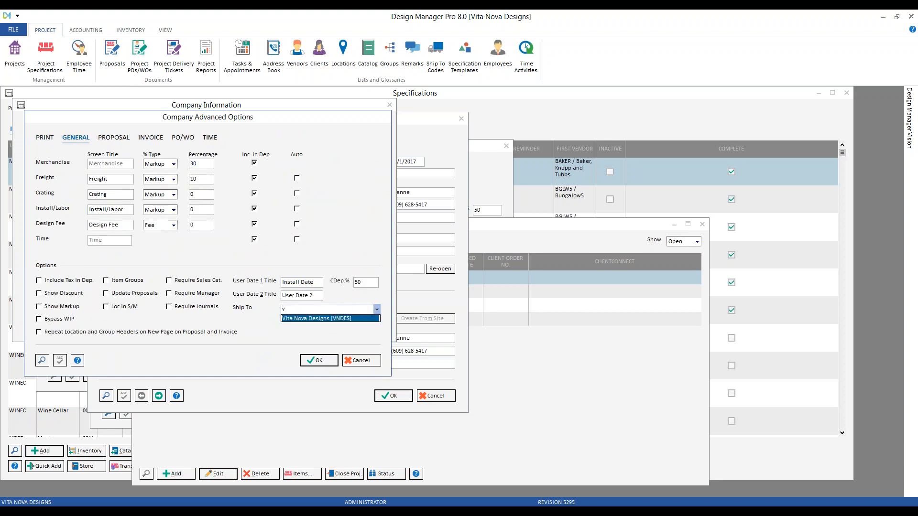
left_click(315, 320)
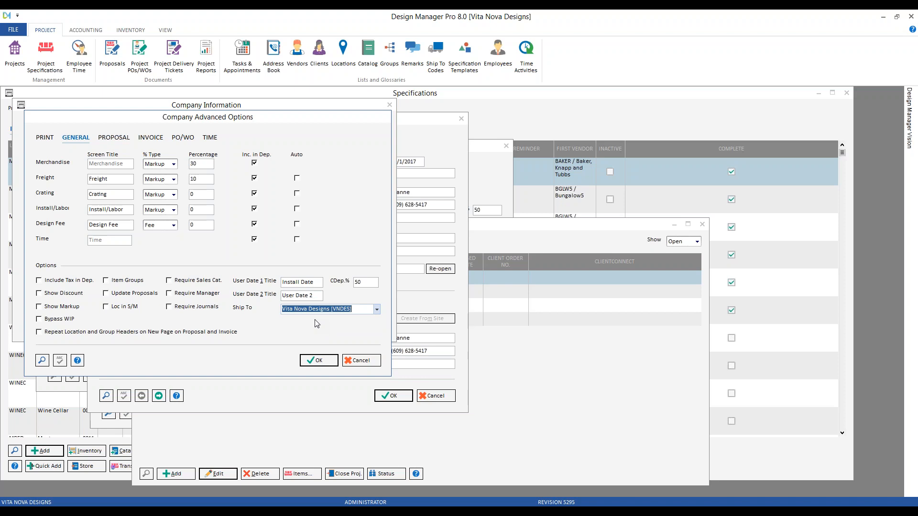
left_click(361, 363)
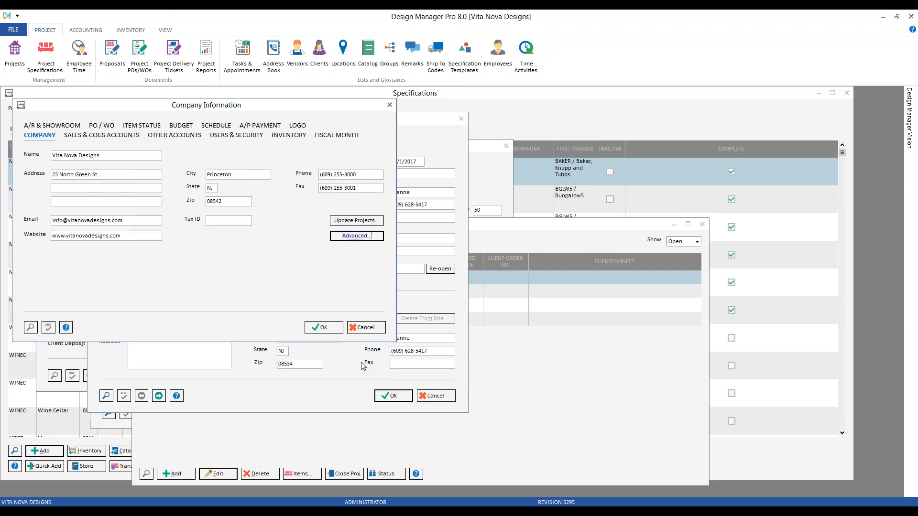
left_click(361, 330)
- Cancel the project record, minimize the Projects list and set the component's Ship To to Curtain Calls Workroom [CCWR]
left_click(439, 399)
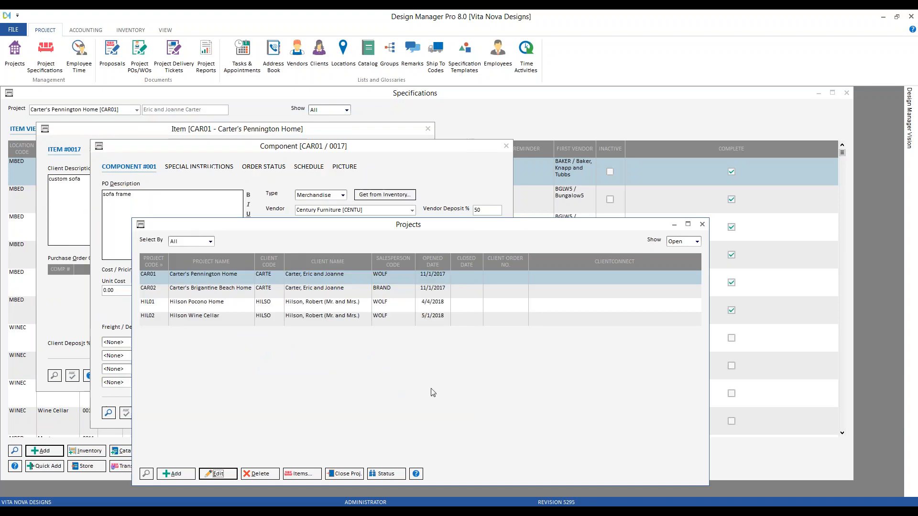
left_click(674, 224)
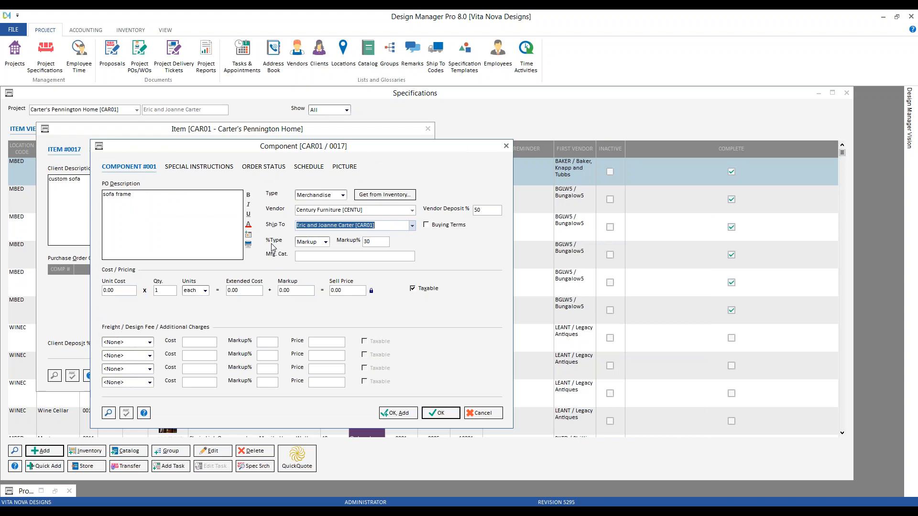
type("cu")
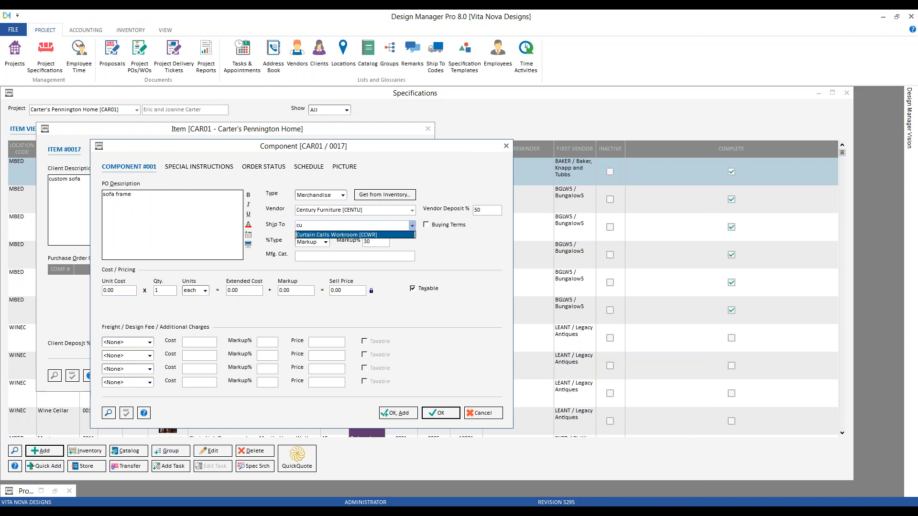
key("Tab")
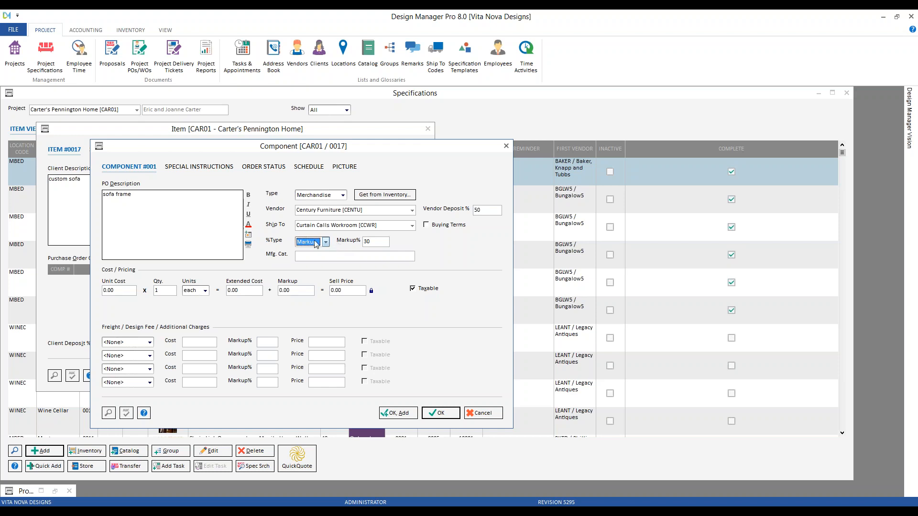
- Review the default Merchandise markup in the CAR01 project's advanced options, cancel out of the project record and minimize the Projects list
key("Tab")
left_click(55, 491)
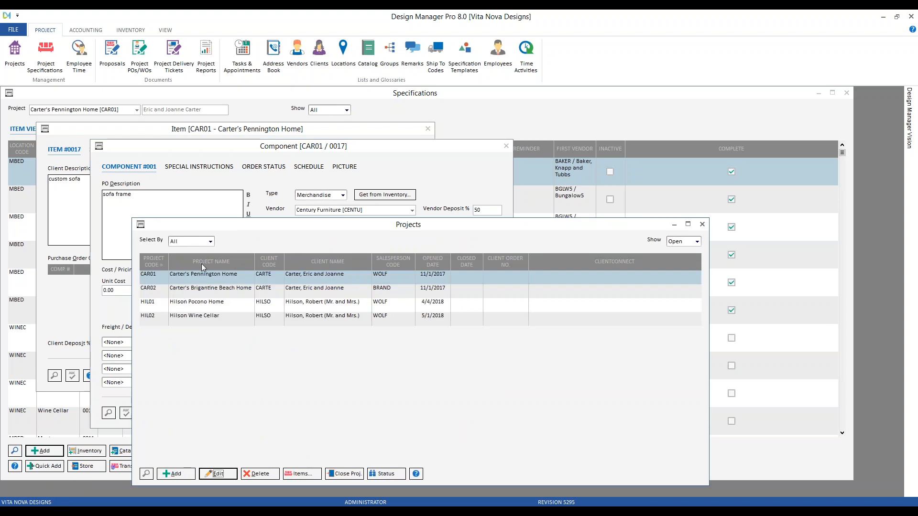
left_click(218, 474)
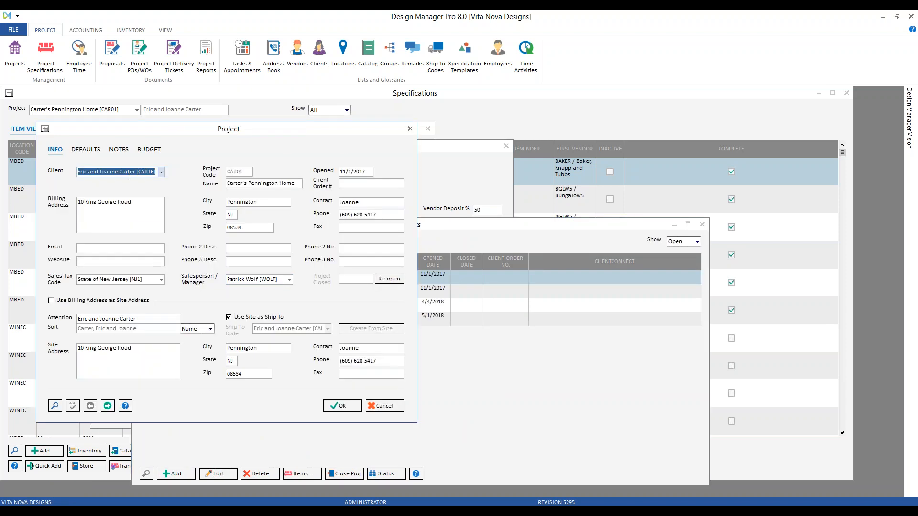
left_click(91, 150)
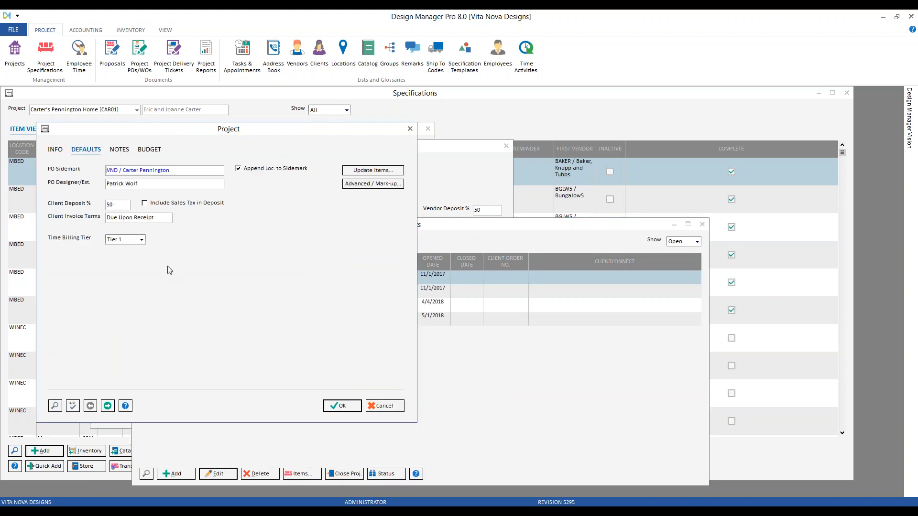
left_click(397, 185)
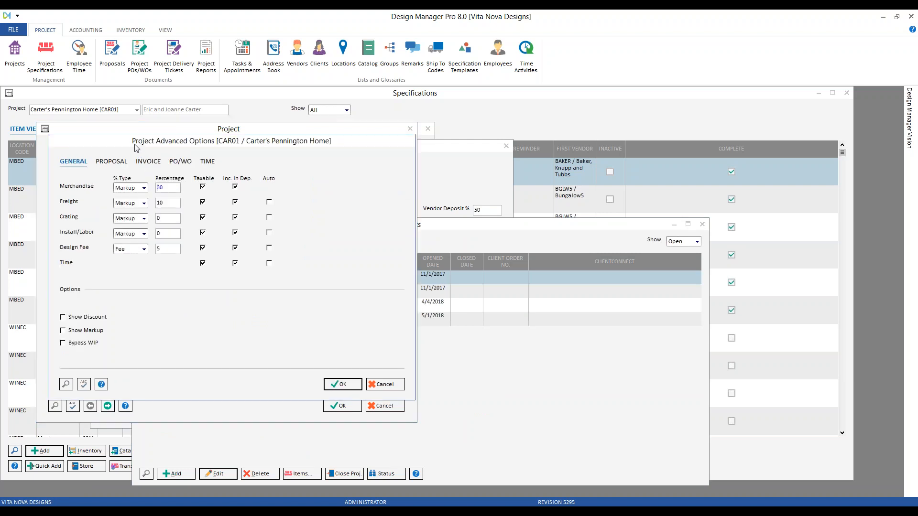
left_click_drag(134, 145, 166, 158)
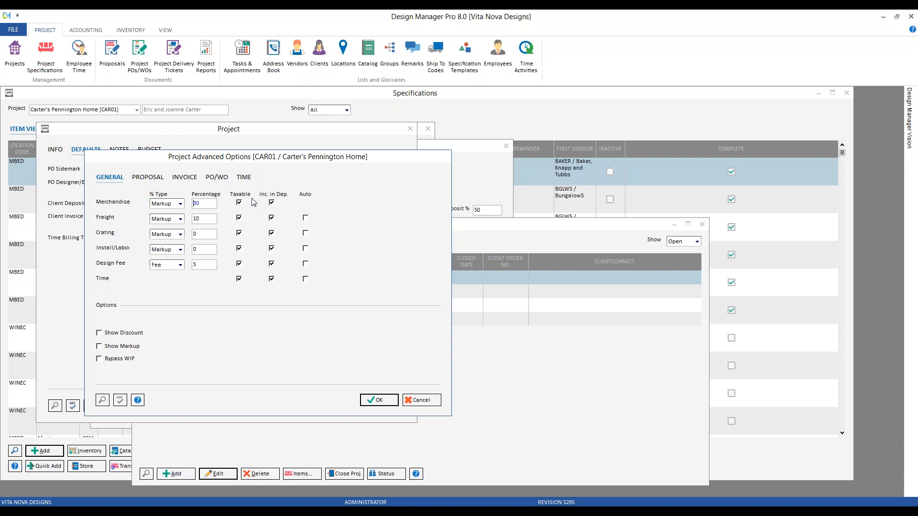
left_click(431, 404)
left_click(381, 405)
left_click(674, 224)
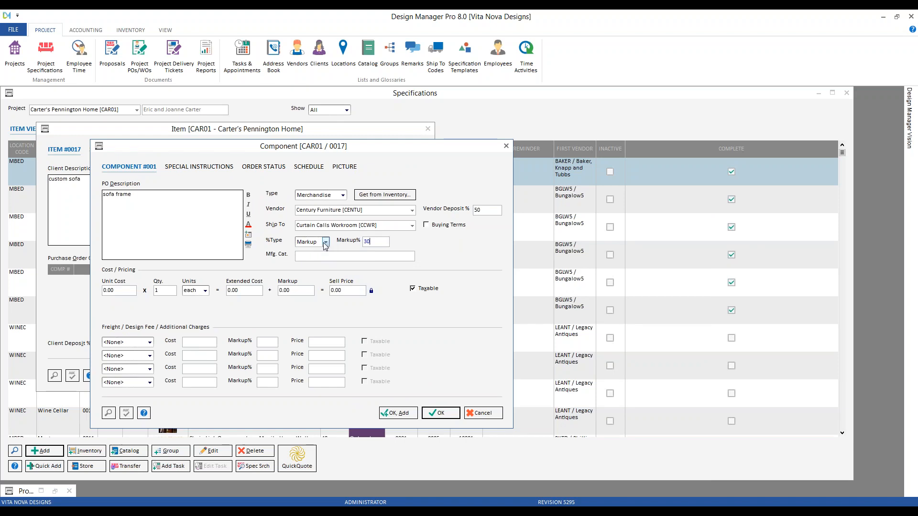
- Try the Discount and Fee percentage types on the sofa frame component, and reselect the Merchandise type to restore its markup defaults
left_click(379, 244)
left_click(326, 242)
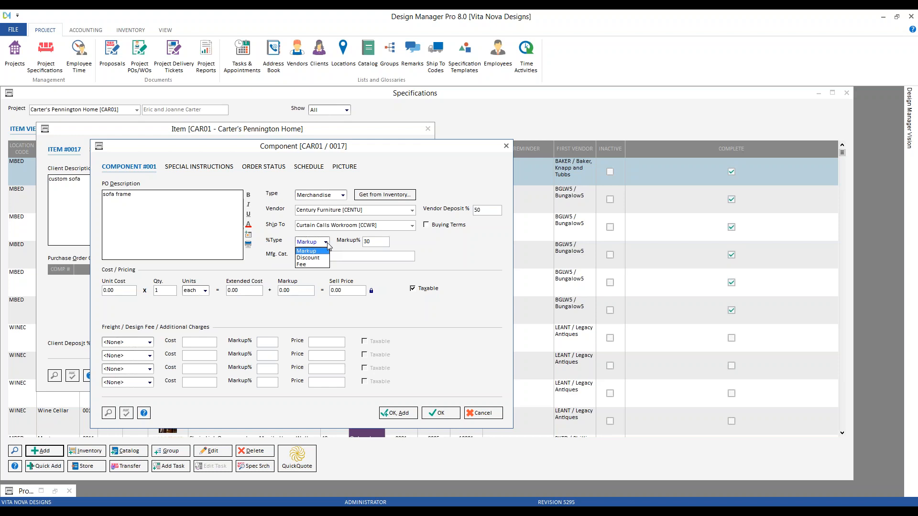
left_click(324, 259)
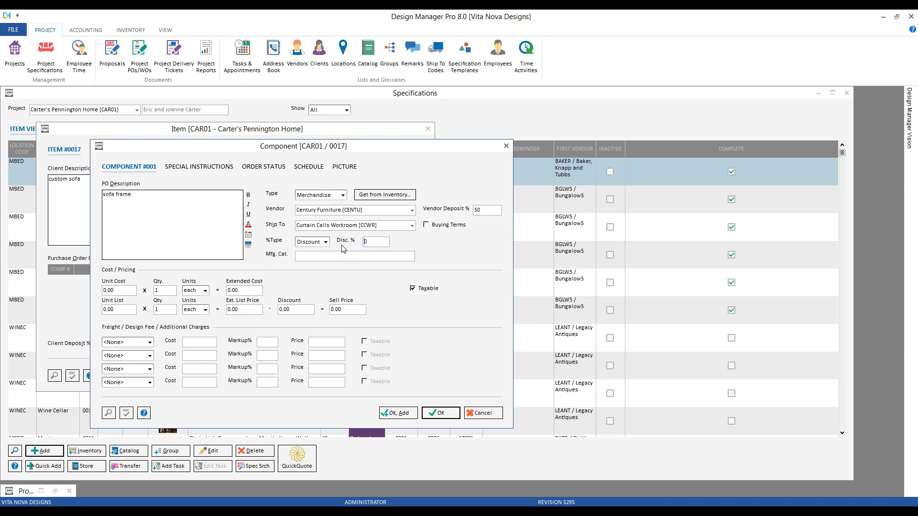
left_click(324, 242)
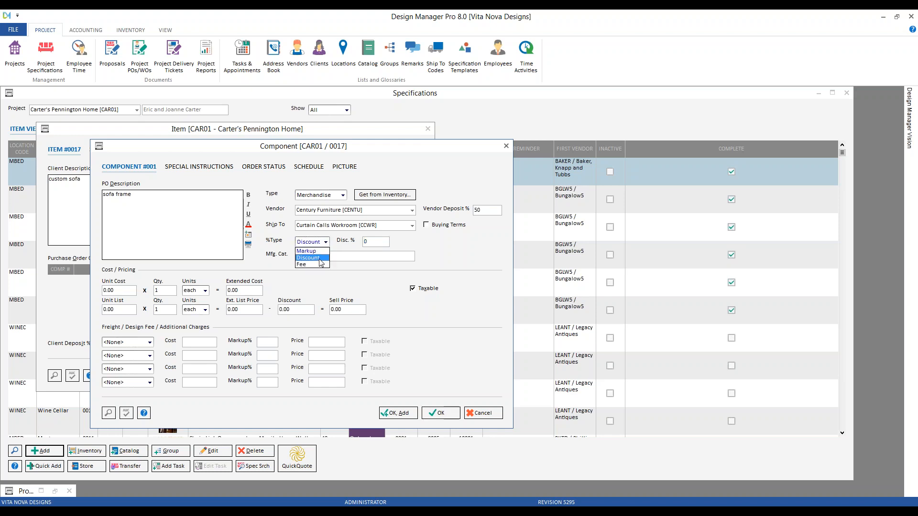
left_click(319, 265)
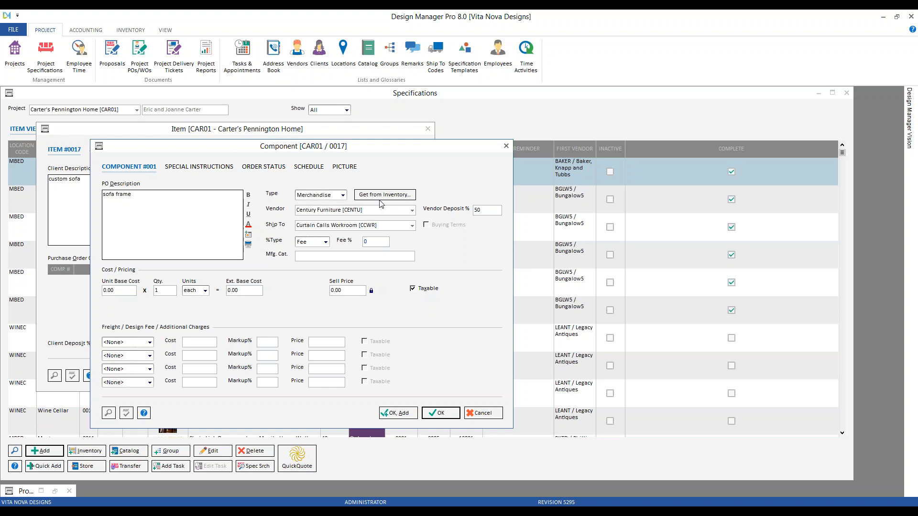
left_click(343, 196)
left_click(325, 203)
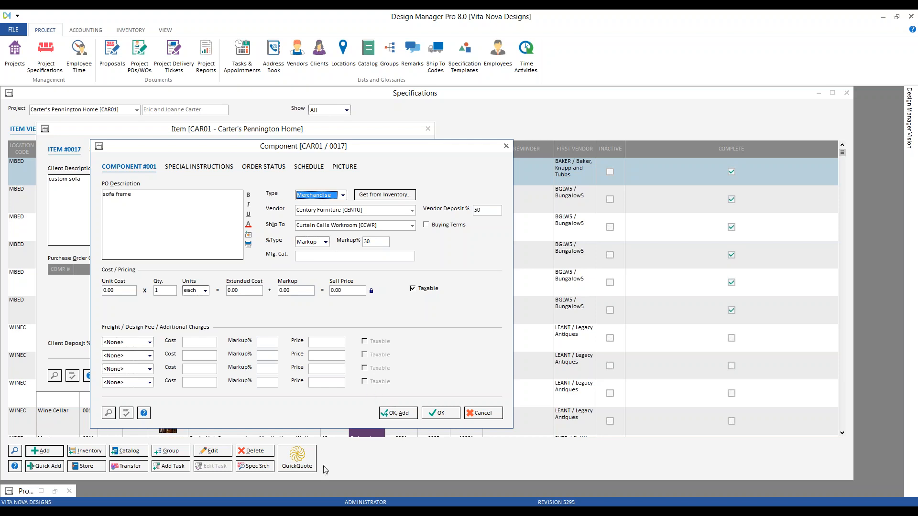
- Switch to the browser to view the "Markups, Discounts, and Fees" video page, and return to Design Manager Pro
left_click(239, 513)
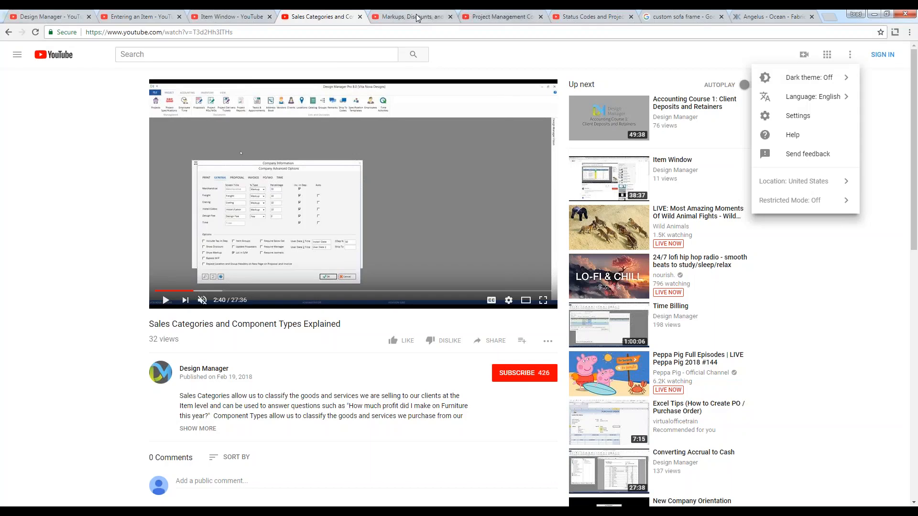
left_click(417, 18)
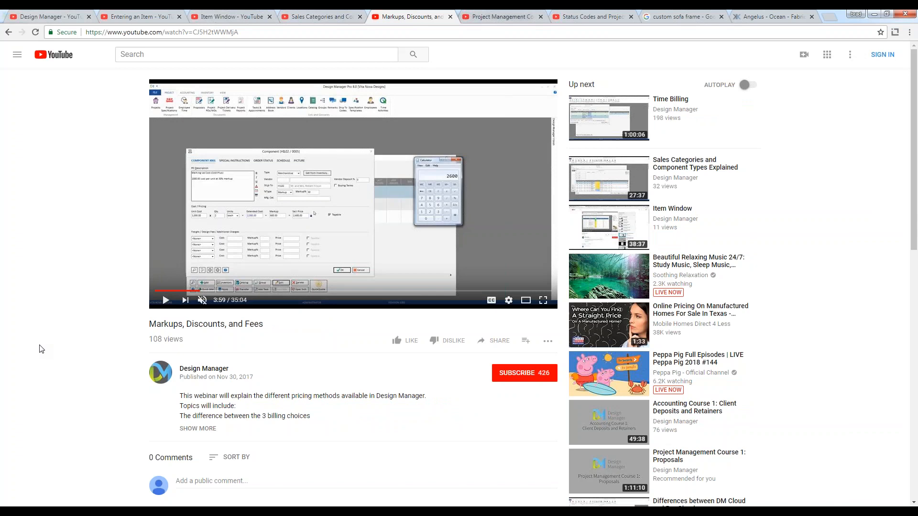
left_click(878, 16)
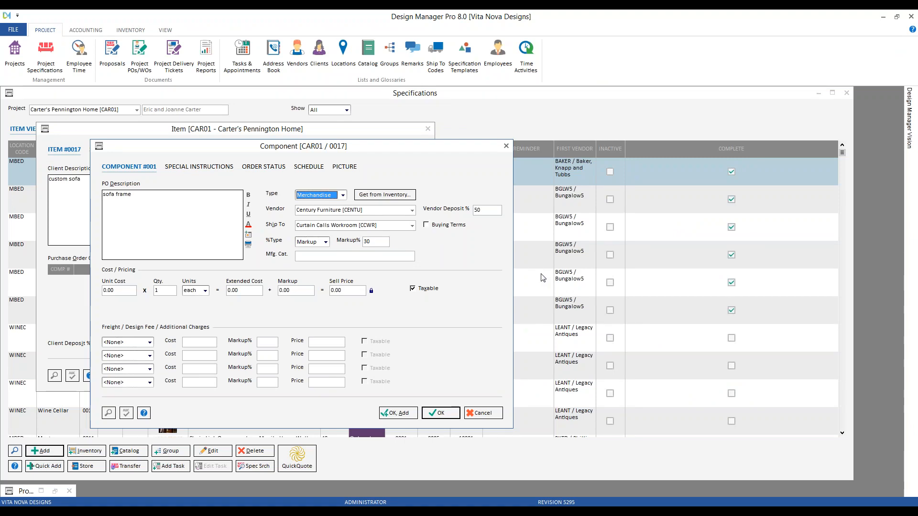
- Try buying terms of 30, 10 and 0 on the sofa frame component
left_click(454, 230)
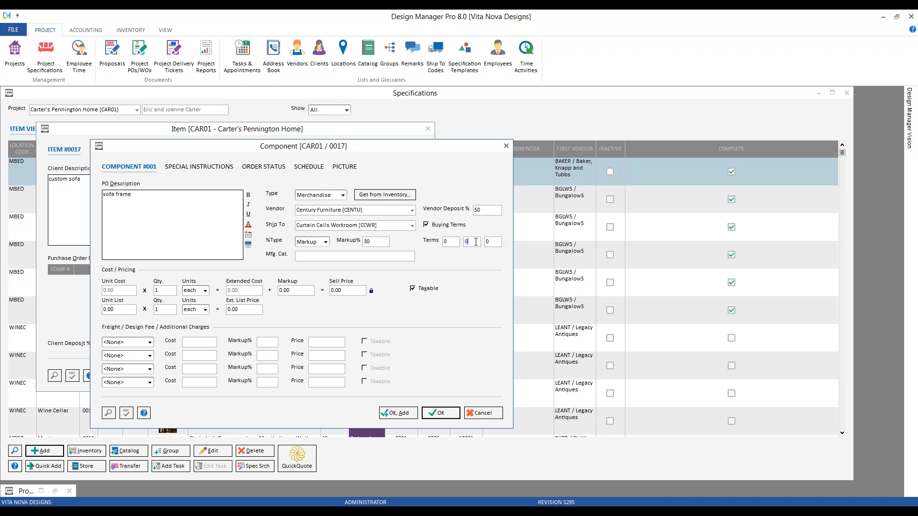
left_click(495, 242)
left_click(447, 242)
type("3")
left_click(469, 241)
key("BackSpace")
type("1")
key("Tab")
- Try a unit list price of 1,800 for the sofa frame under the buying terms
left_click(123, 309)
type("1")
key("Tab")
left_click(350, 292)
- Review the default Buying Terms in Century Furniture's vendor record, and close the record and the Vendor Glossary without changes
left_click(297, 52)
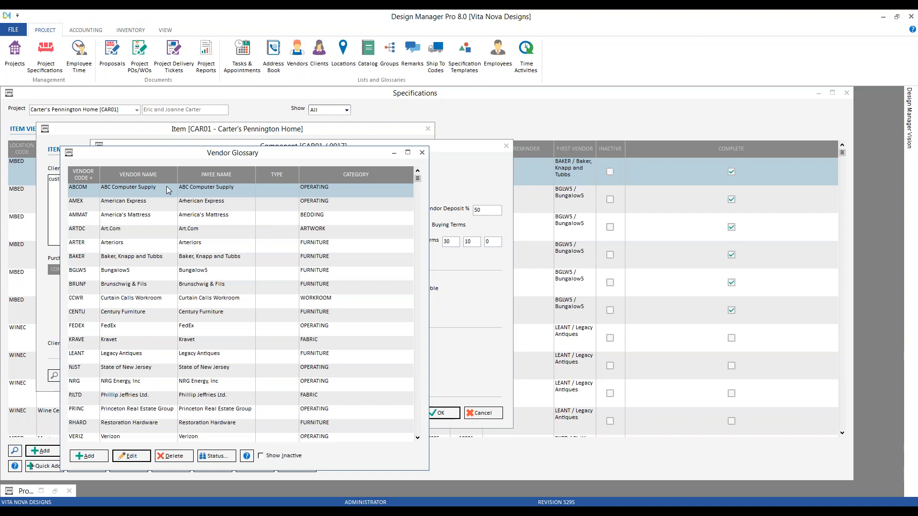
type("C")
double_click(127, 214)
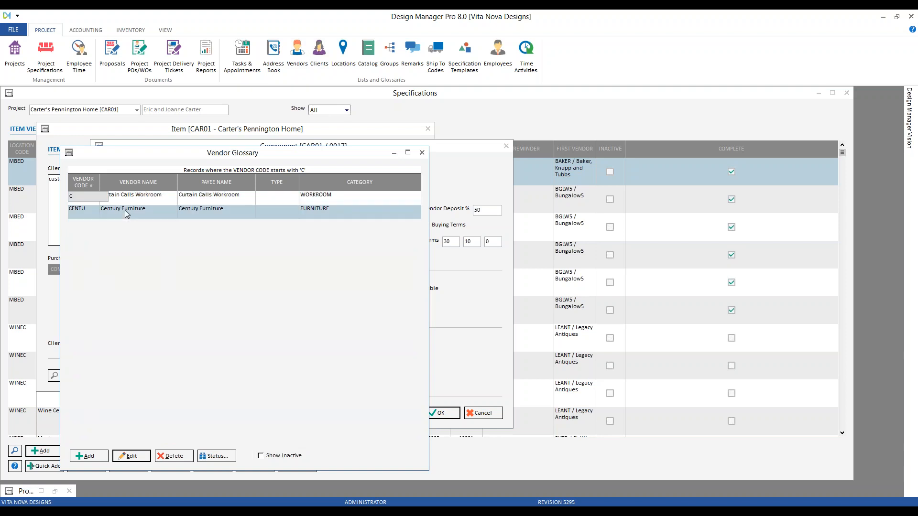
left_click(133, 189)
left_click(136, 284)
key("Tab")
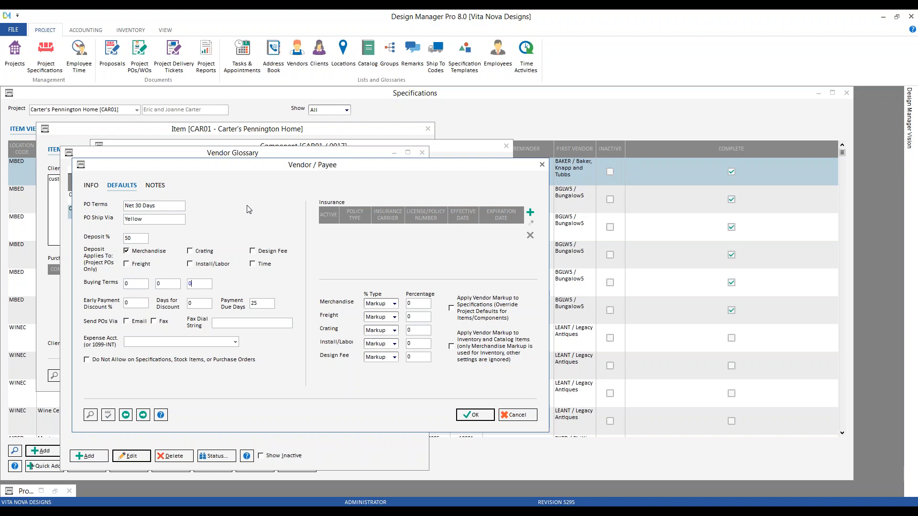
left_click(522, 417)
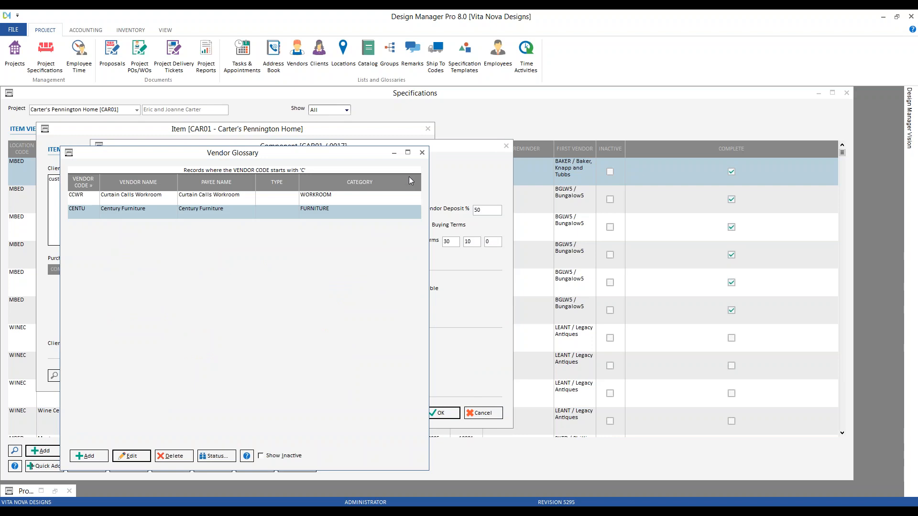
left_click(422, 153)
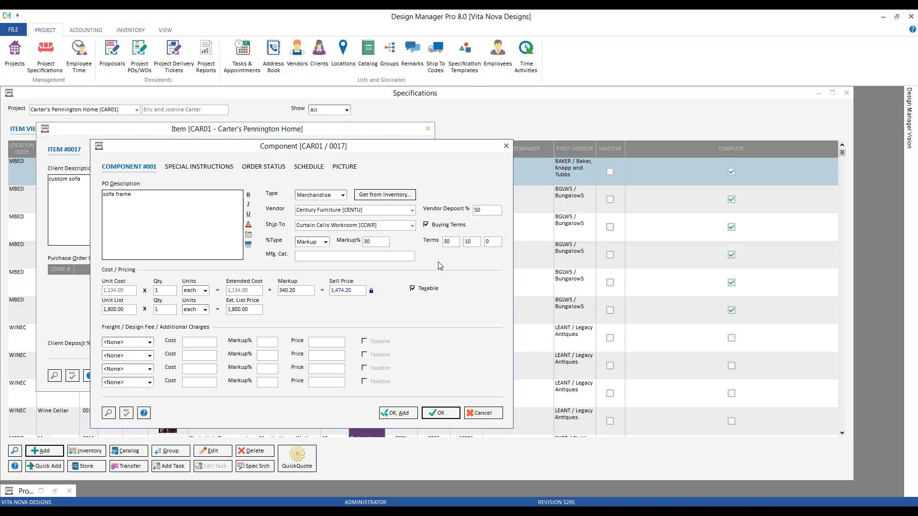
- Turn off buying terms for the component and reset its unit cost to 0
left_click(426, 225)
double_click(125, 292)
type("0")
key("Tab")
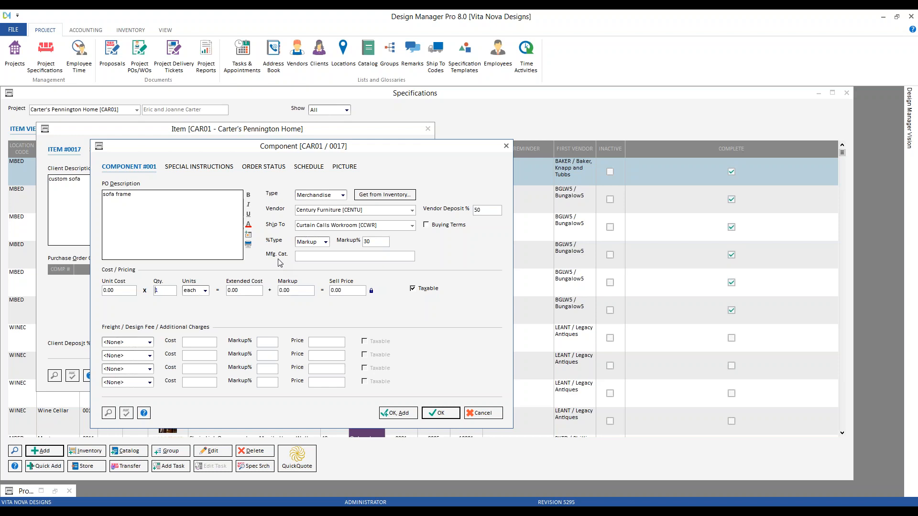
- Set the sofa frame's manufacturer catalog number to 57896-5969 and its unit cost to 1,800
left_click(303, 256)
type("57896-5969")
key("Tab")
type("1,8")
type("00")
key("Tab")
- Move the component window aside and try a unit cost of 2000 for the sofa frame
left_click_drag(172, 151, 245, 155)
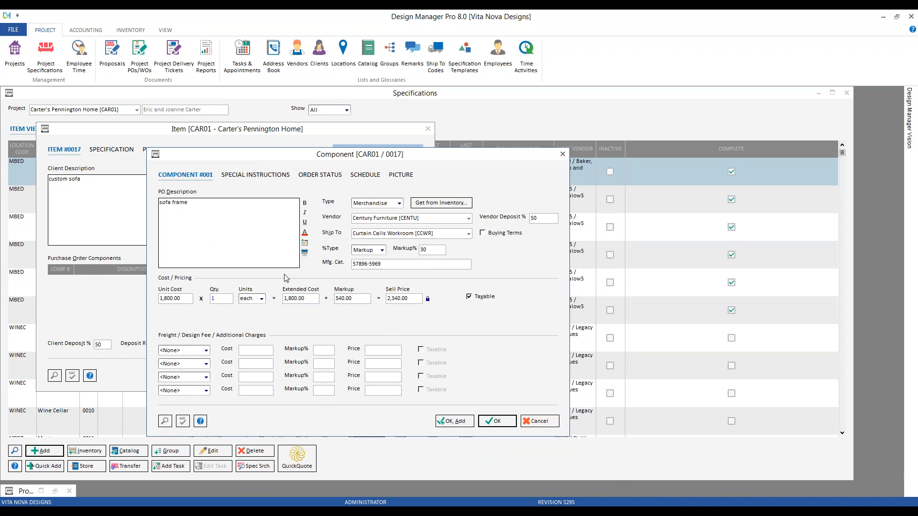
left_click(312, 300)
double_click(312, 300)
double_click(362, 299)
left_click(407, 298)
left_click(187, 301)
type("2000")
- Try a markup amount of 800 and a sell price of 3000 for the sofa frame
left_click(359, 300)
left_click(406, 299)
left_click(361, 300)
type("800")
key("Tab")
left_click(407, 297)
type("3000")
key("Tab")
- Reset the sofa frame's markup percentage to 30 and its unit cost to 1800
left_click(348, 298)
left_click(435, 250)
type("030")
left_click(185, 302)
type("1800")
key("Tab")
- Lock the sofa frame's sell price and try a unit cost of 1,900
left_click(428, 300)
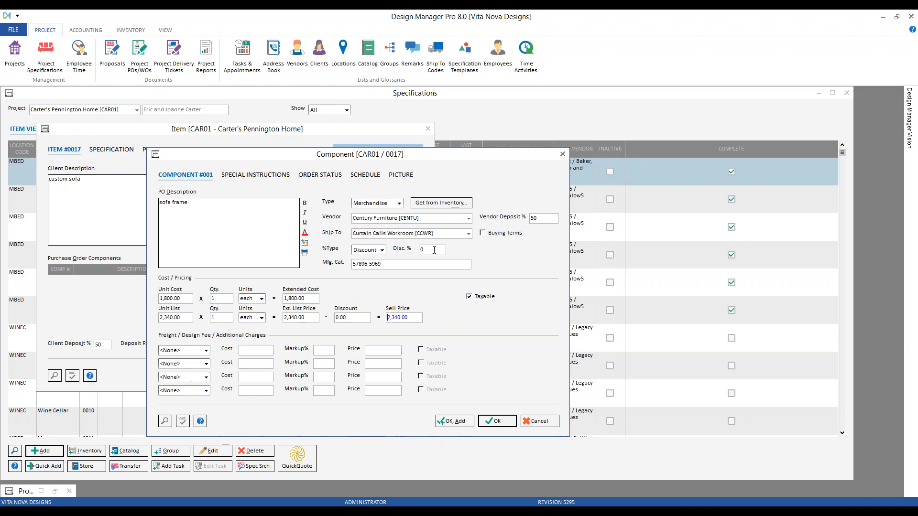
left_click(186, 296)
type("1,90")
type("0")
key("Tab")
- Reselect the Merchandise type to restore markup pricing, and set the sofa frame's unit cost back to 1800
left_click(389, 203)
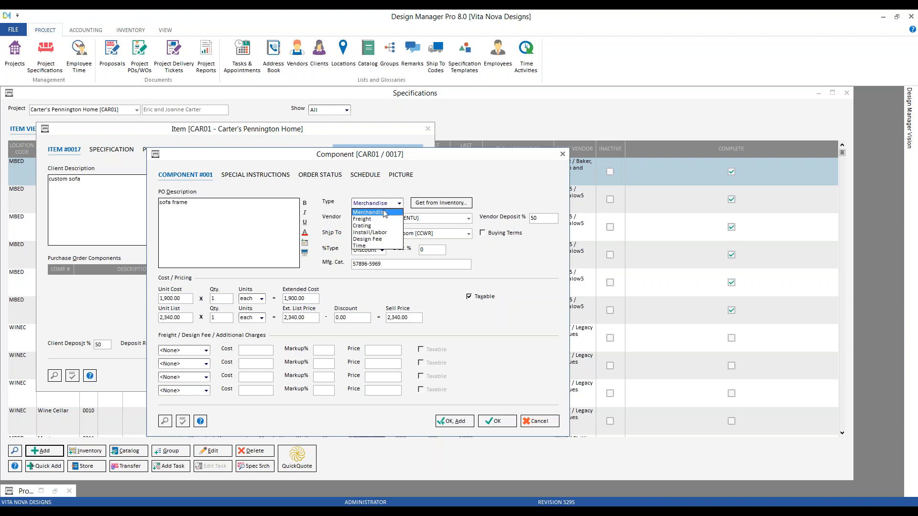
left_click(383, 214)
left_click(504, 299)
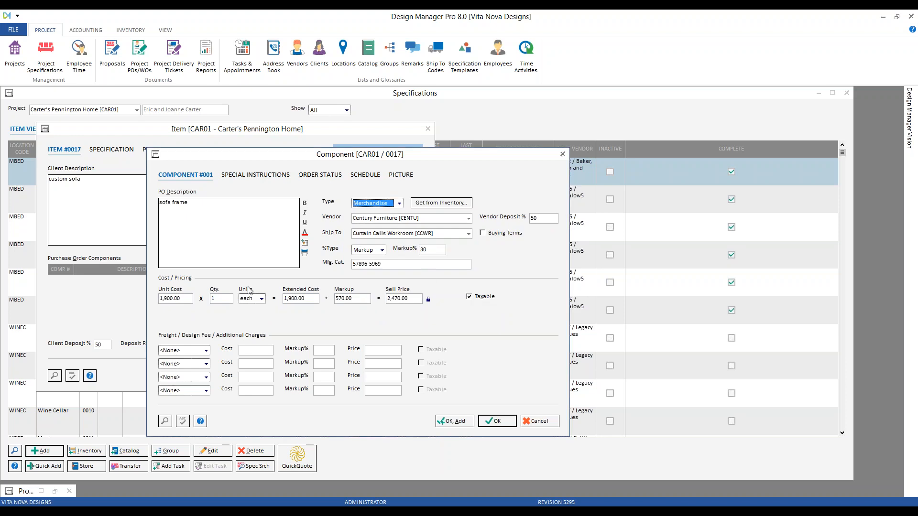
double_click(178, 299)
type("1800")
key("Tab")
- Review the component type screen titles in the company's advanced general options, and cancel out of the company information without changes
left_click(206, 351)
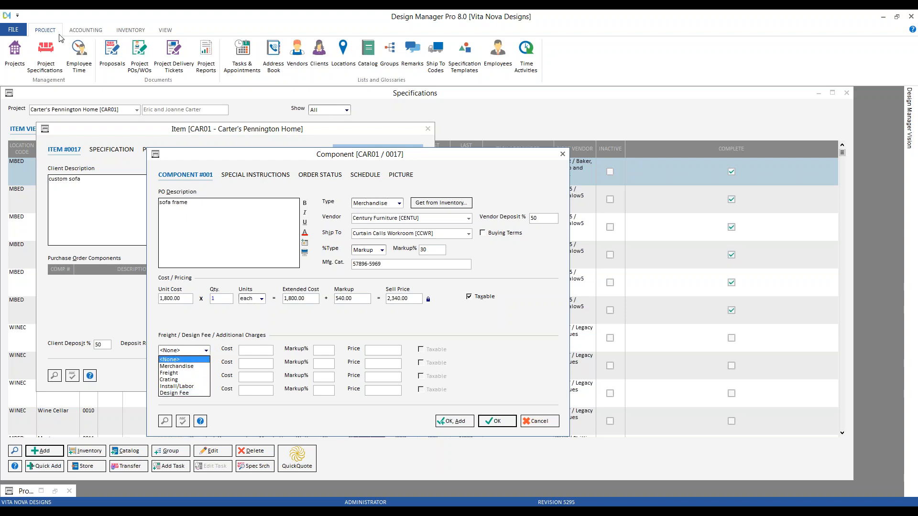
left_click(22, 34)
left_click(21, 34)
left_click(67, 54)
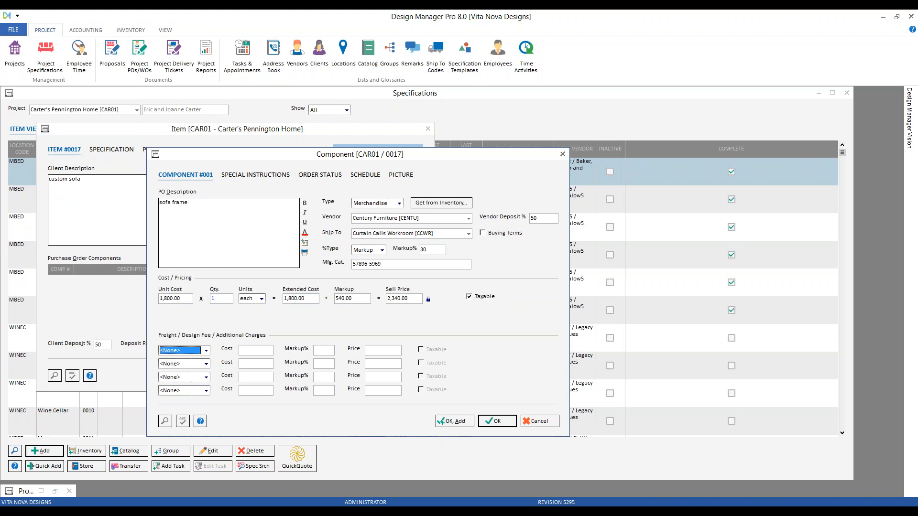
left_click(437, 309)
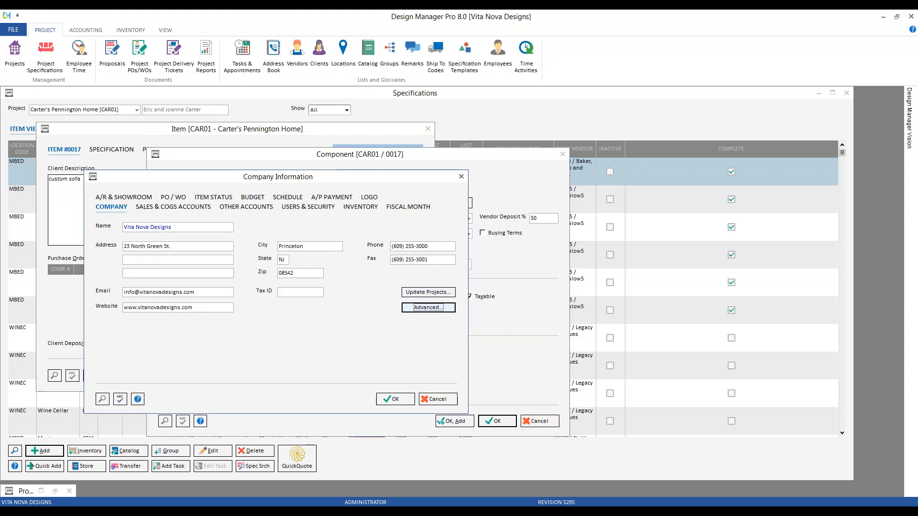
left_click(157, 210)
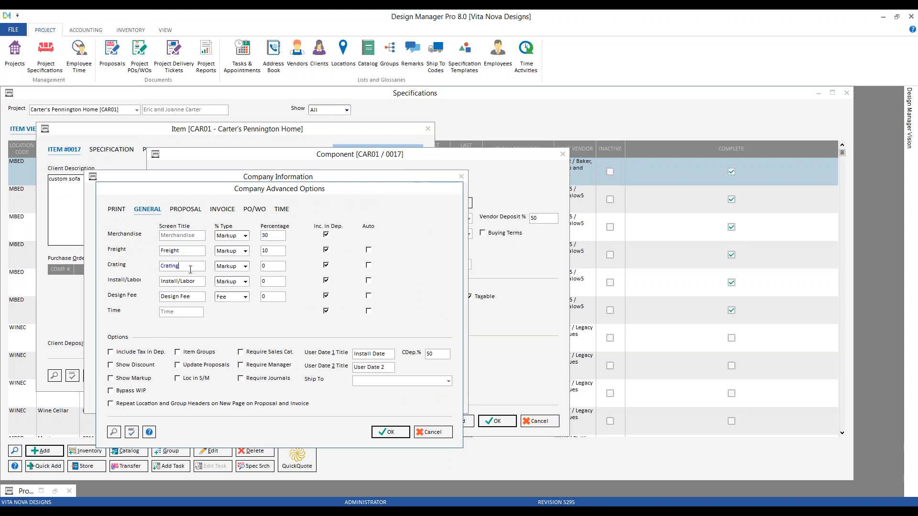
left_click(181, 297)
double_click(189, 269)
left_click(181, 282)
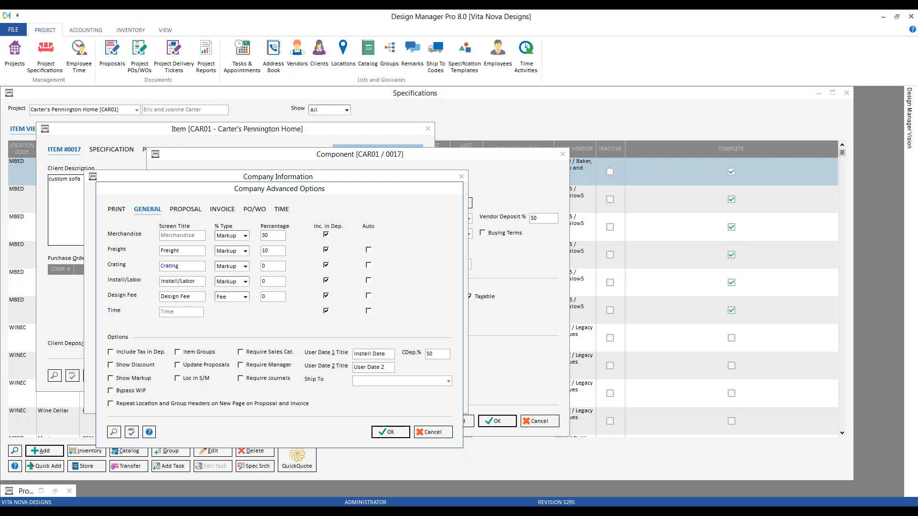
left_click(433, 432)
left_click(434, 398)
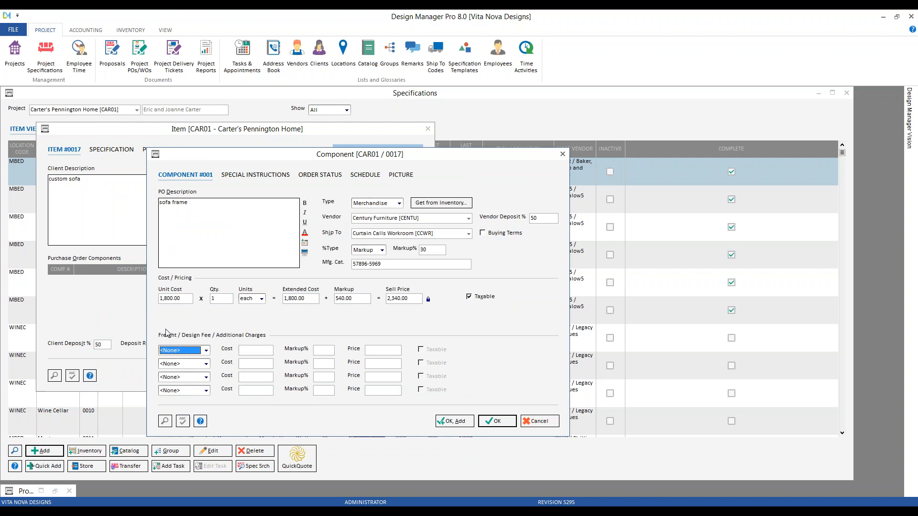
- Add a Freight charge with a cost of 100 to the sofa frame component
left_click(206, 351)
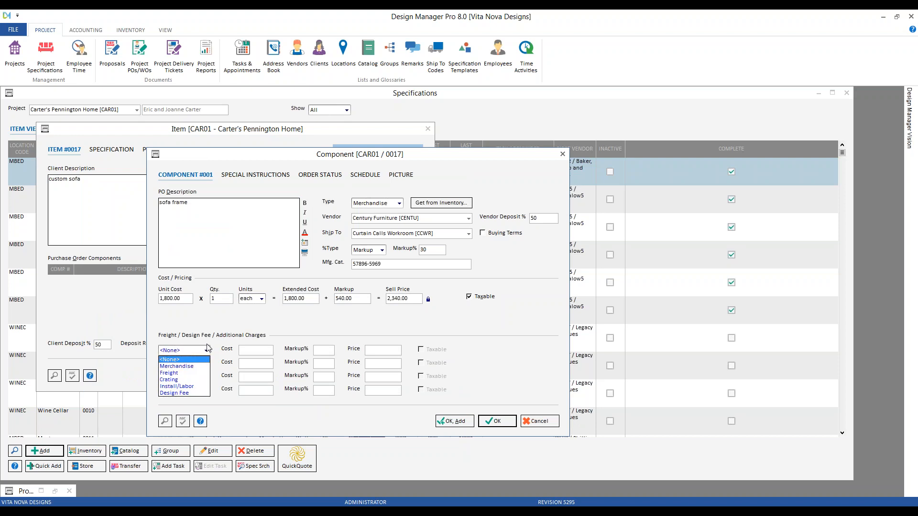
left_click(197, 374)
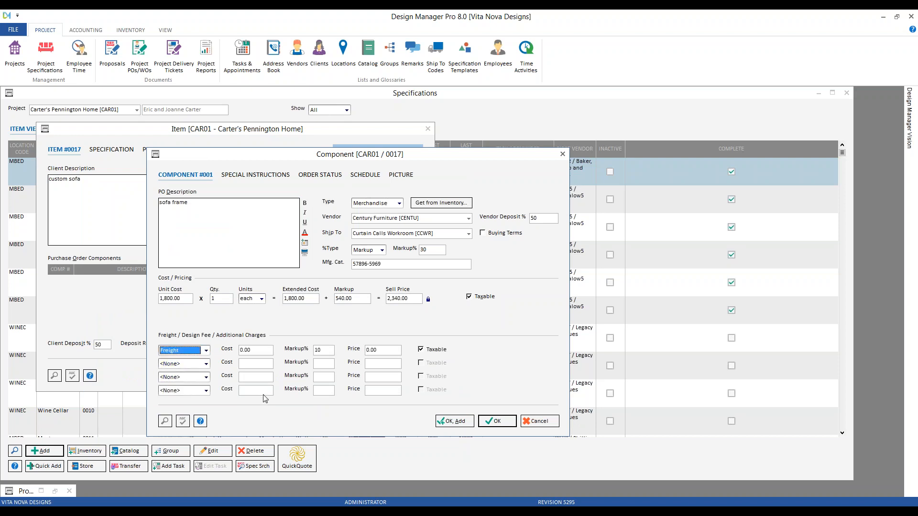
left_click(327, 350)
left_click(261, 349)
type("100")
key("Tab")
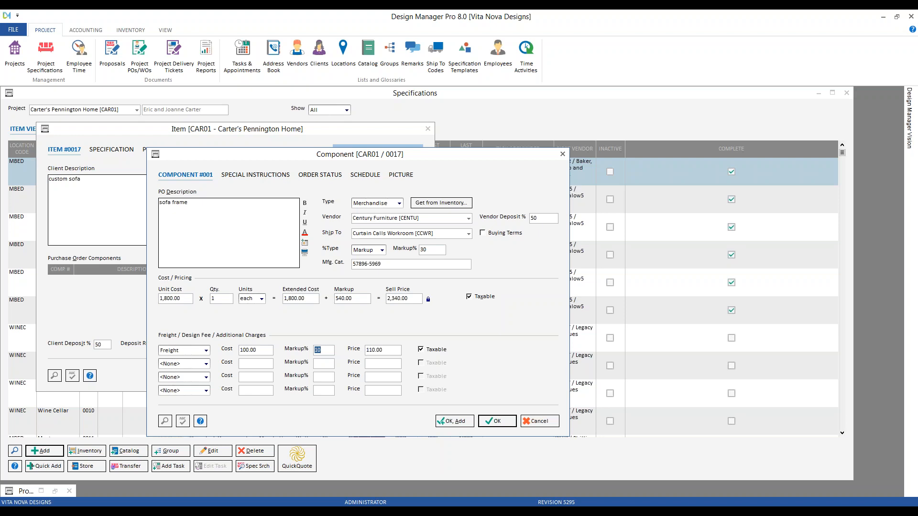
- Add a Design Fee charge to the sofa frame component and check its cost and price against the sell price
left_click(206, 364)
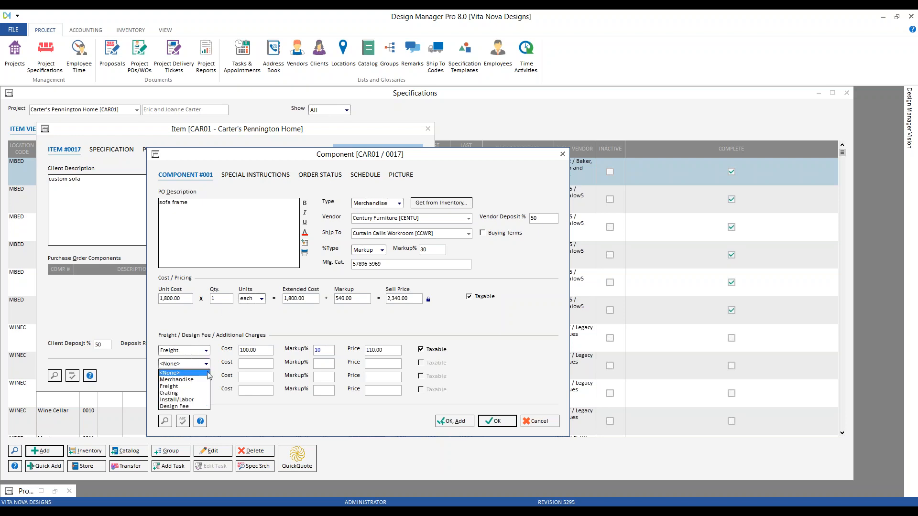
left_click(194, 407)
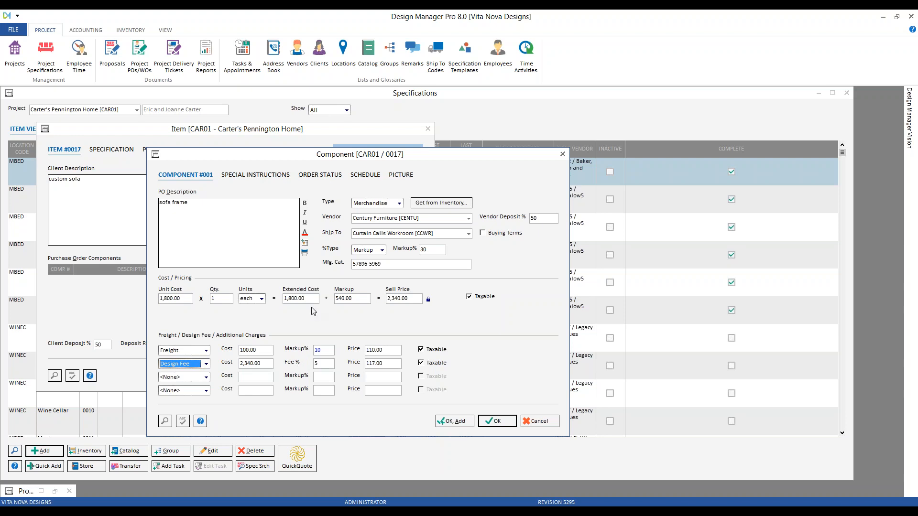
left_click(414, 300)
left_click(383, 363)
left_click(256, 366)
- Insert the stored remark PO1 about advising of all price changes in writing into the sofa frame's special instructions
left_click(268, 176)
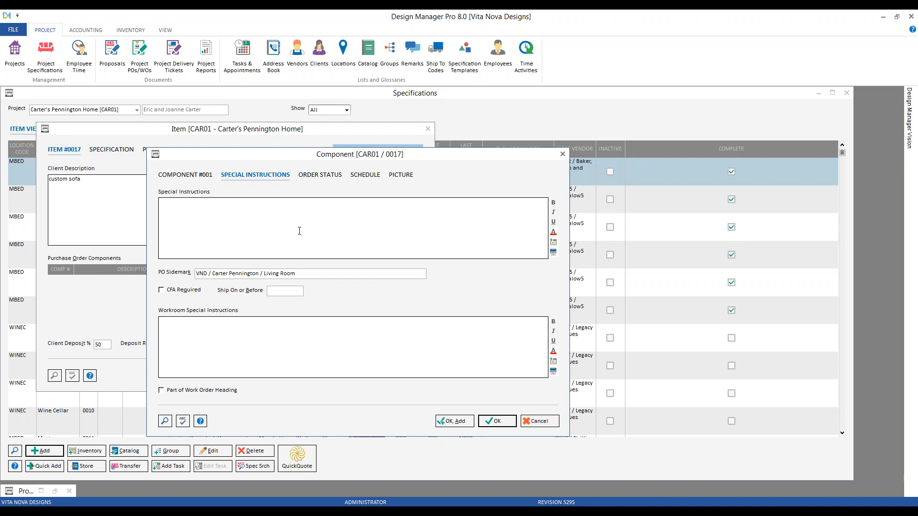
left_click(166, 422)
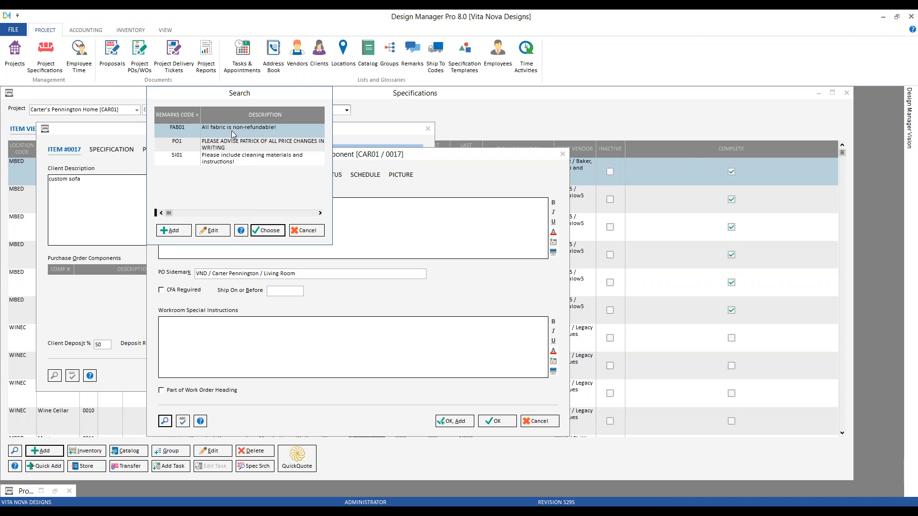
left_click(230, 147)
left_click(268, 231)
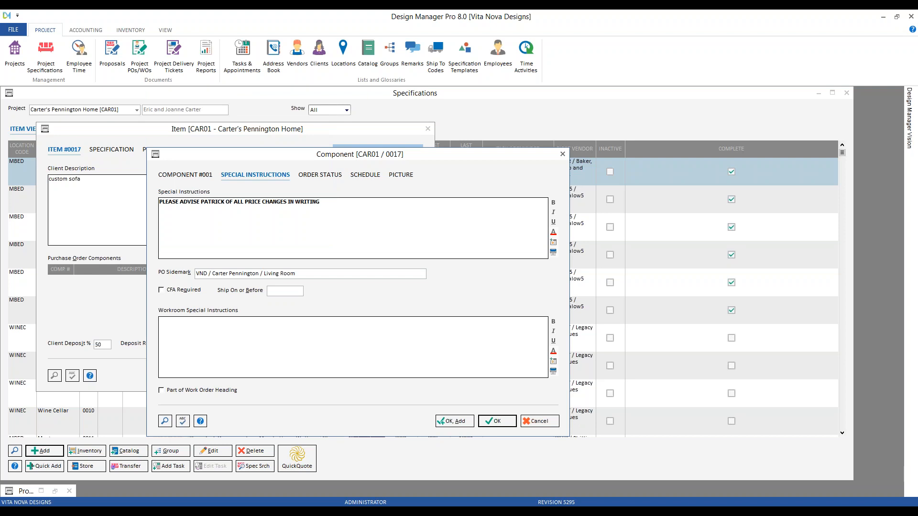
- Add the special instruction "Please verify dimensions prior to processing order!" below the remark, formatted in red italics
type("Please verify dimensions prior to proce")
type("g order!")
key("shift+Home")
left_click(554, 212)
left_click(554, 232)
left_click(170, 237)
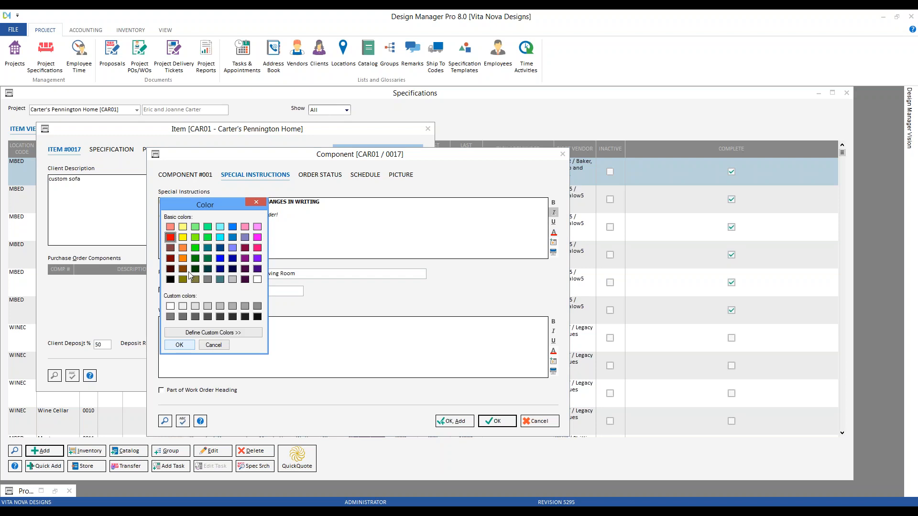
left_click(180, 346)
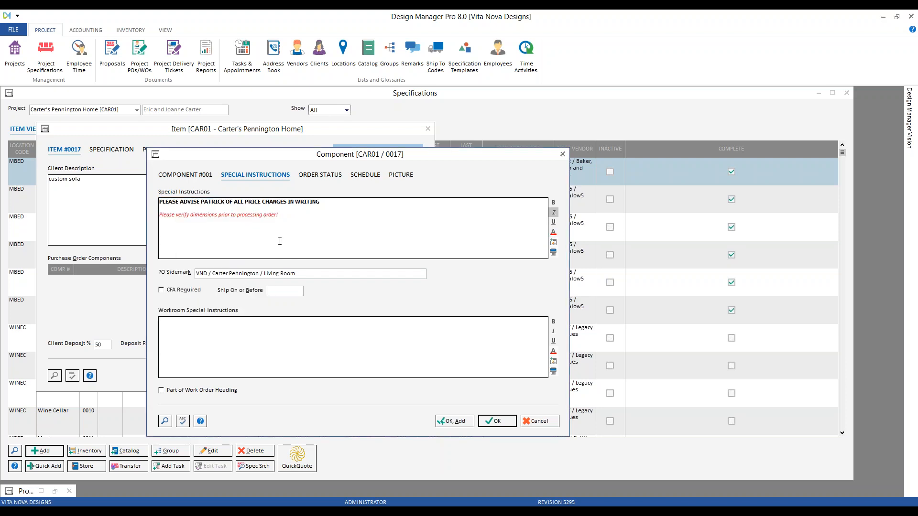
- Compare the component's PO sidemark with the default sidemark and location setting of project CAR01, cancelling out of the project without changes
left_click(318, 273)
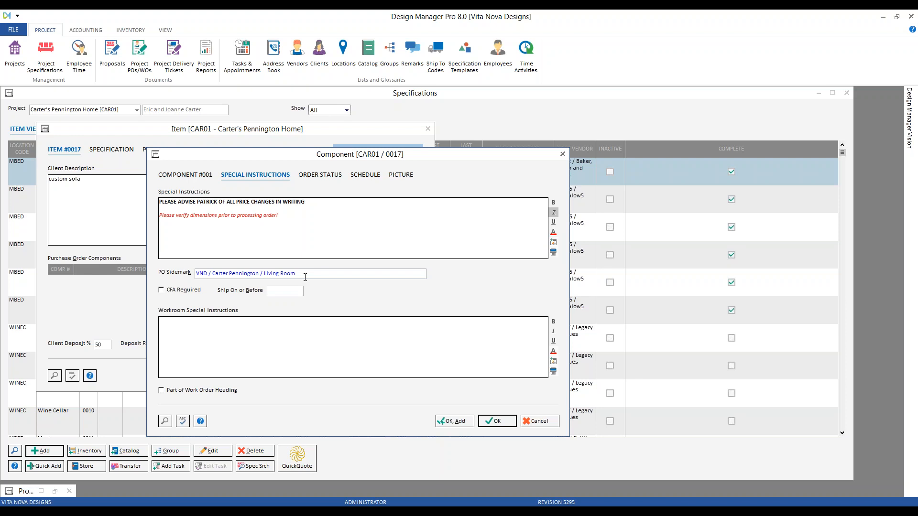
left_click(48, 491)
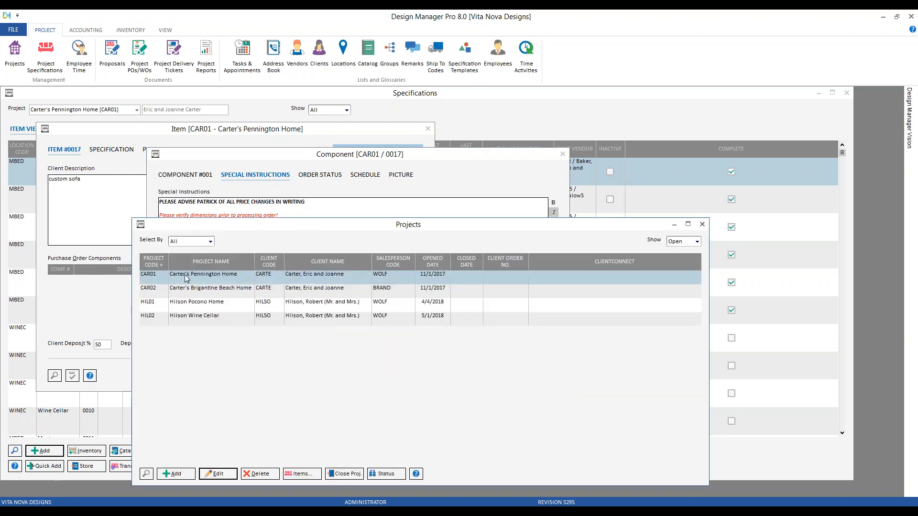
double_click(243, 278)
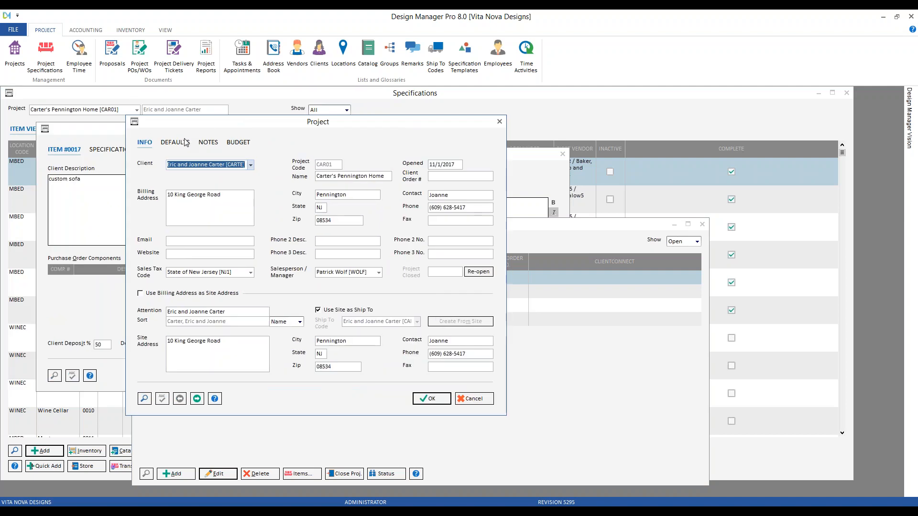
left_click(182, 143)
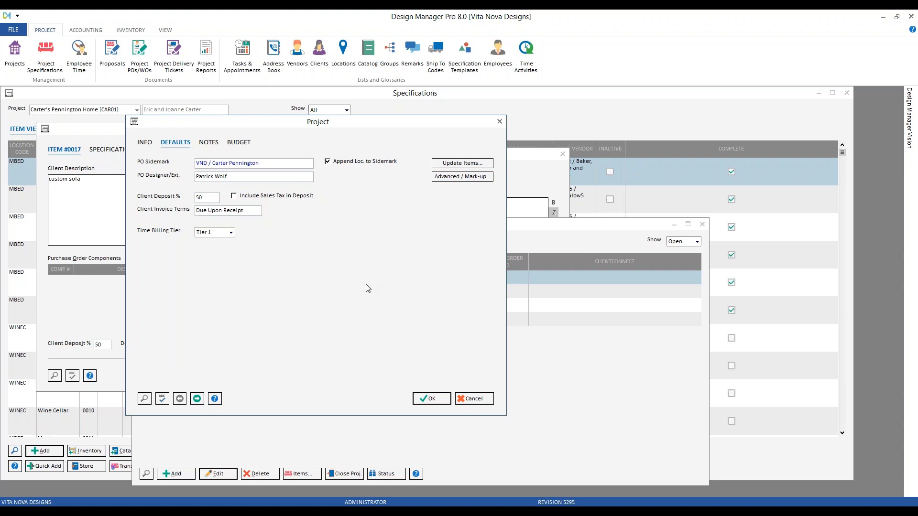
left_click(271, 163)
left_click(482, 402)
left_click(675, 226)
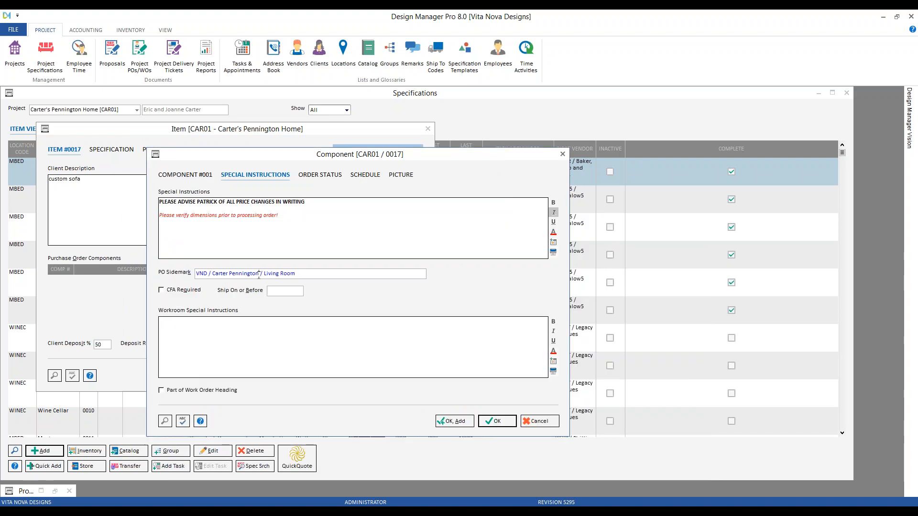
left_click_drag(260, 276, 194, 273)
left_click_drag(259, 158, 273, 214)
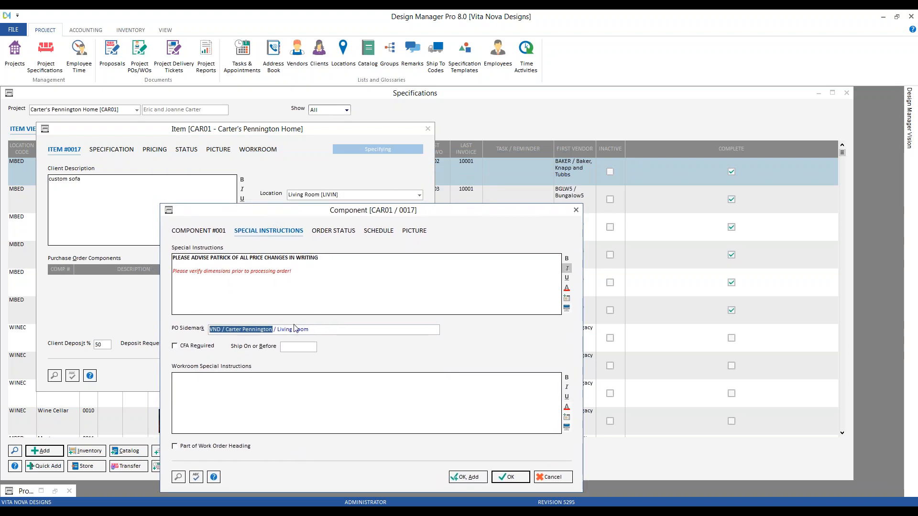
left_click_drag(321, 219, 291, 155)
left_click(323, 263)
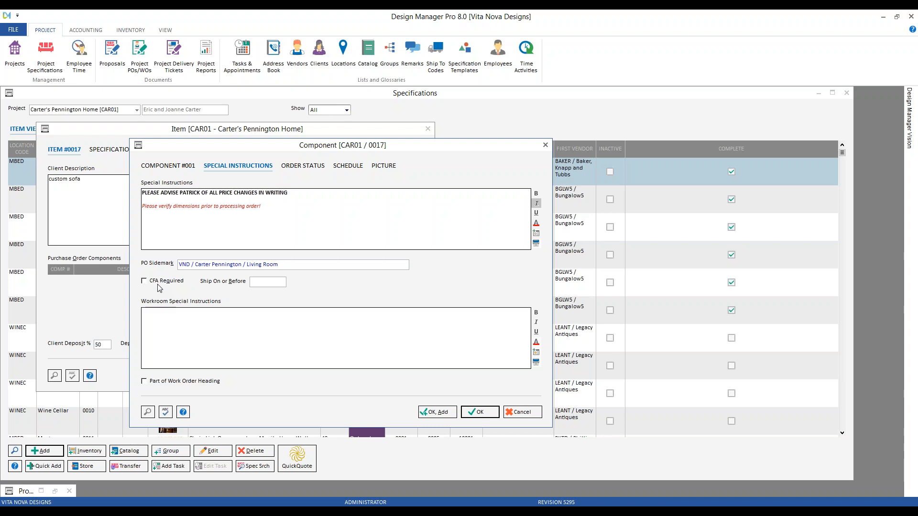
- Set the sofa frame's Ship On or Before date to 6/29/2018
left_click(266, 282)
left_click(151, 411)
left_click(375, 341)
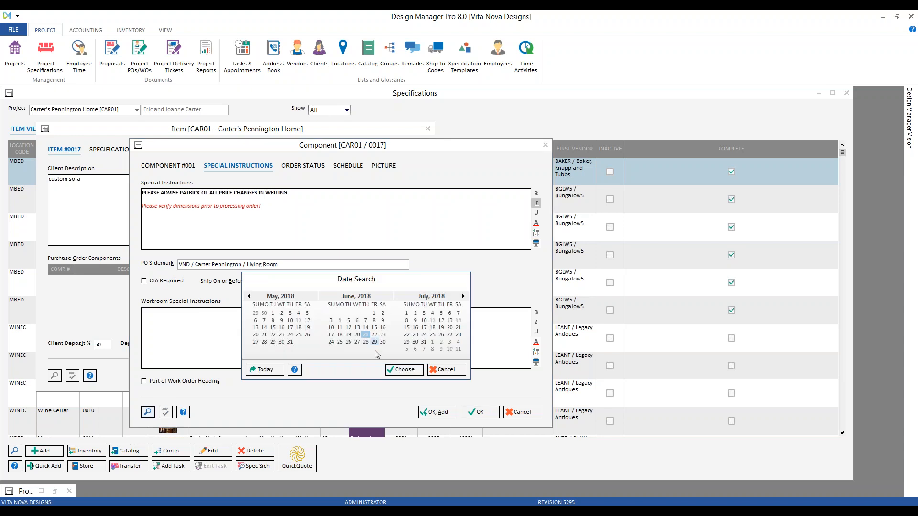
left_click(403, 369)
key("shift+End")
key("Delete")
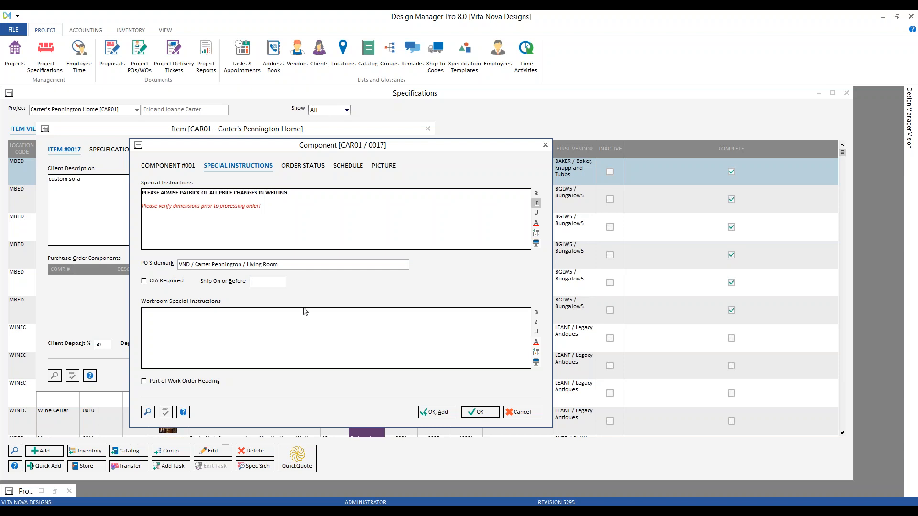
type("6 29")
key("Tab")
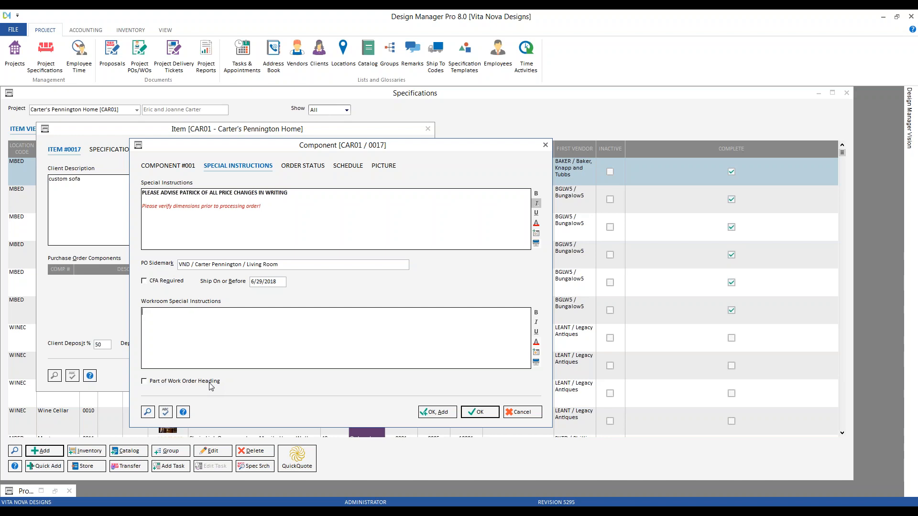
- Open the sofa frame's picture settings and review the company PO/WO option for copying the item picture to the first component, cancelling without changes
left_click(390, 167)
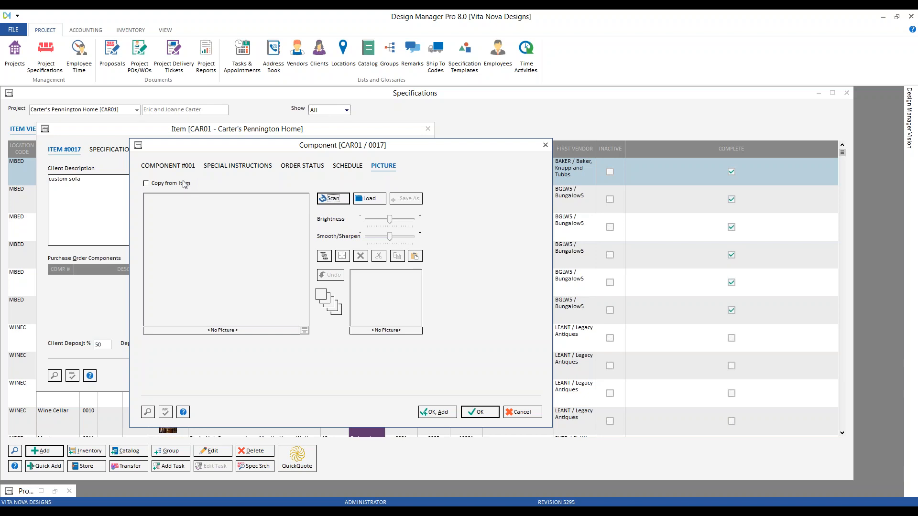
left_click_drag(240, 146, 206, 138)
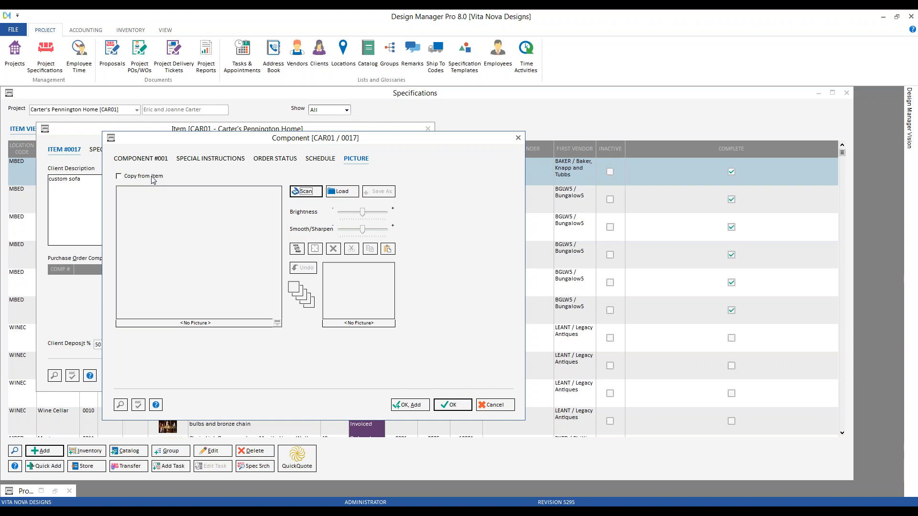
left_click(14, 31)
left_click(20, 53)
left_click(341, 224)
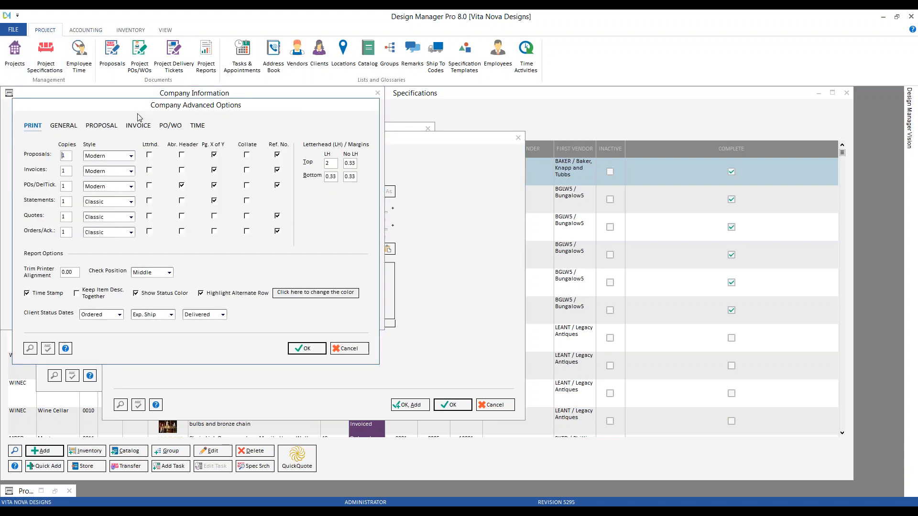
left_click(173, 126)
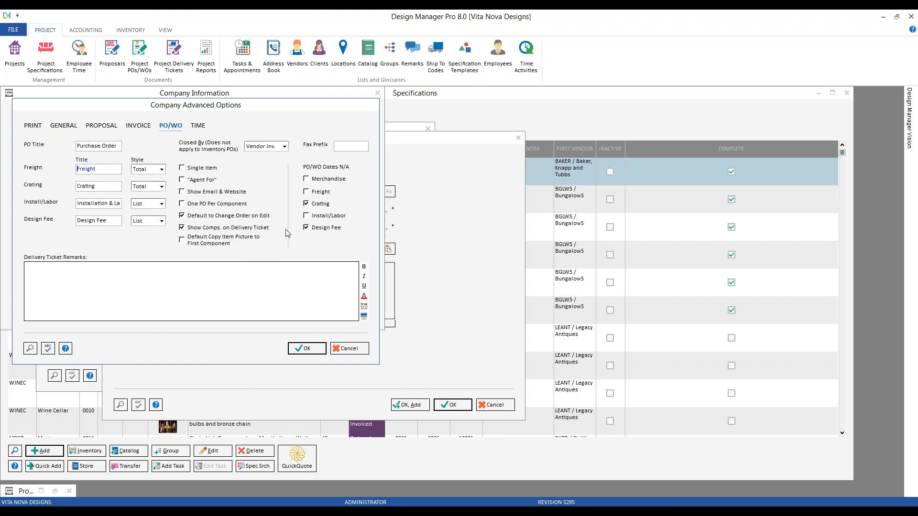
left_click(356, 349)
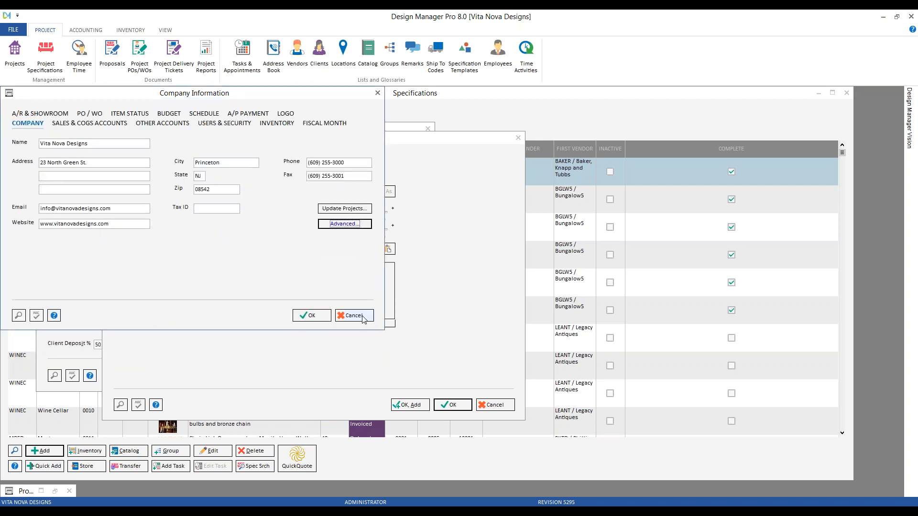
left_click(359, 315)
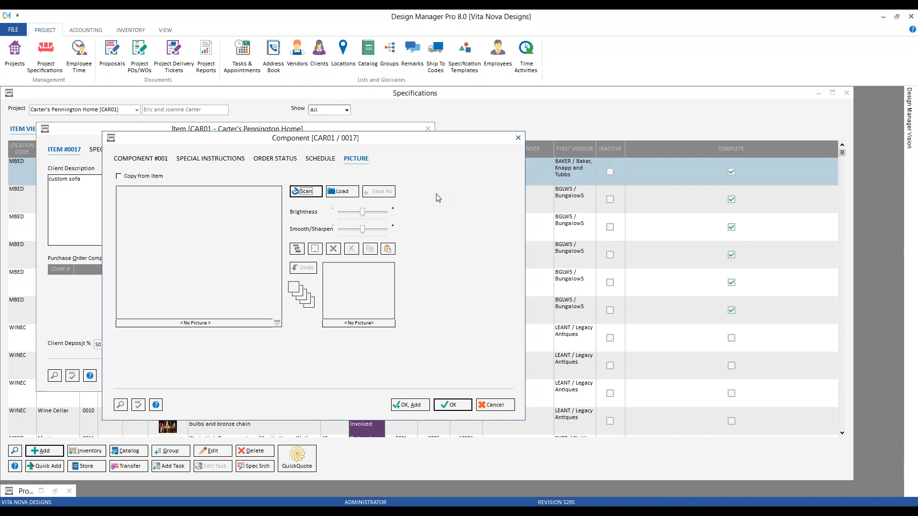
- Switch to the browser, copy the wooden sofa frame image, and paste it as the component's picture in Design Manager Pro
left_click(383, 511)
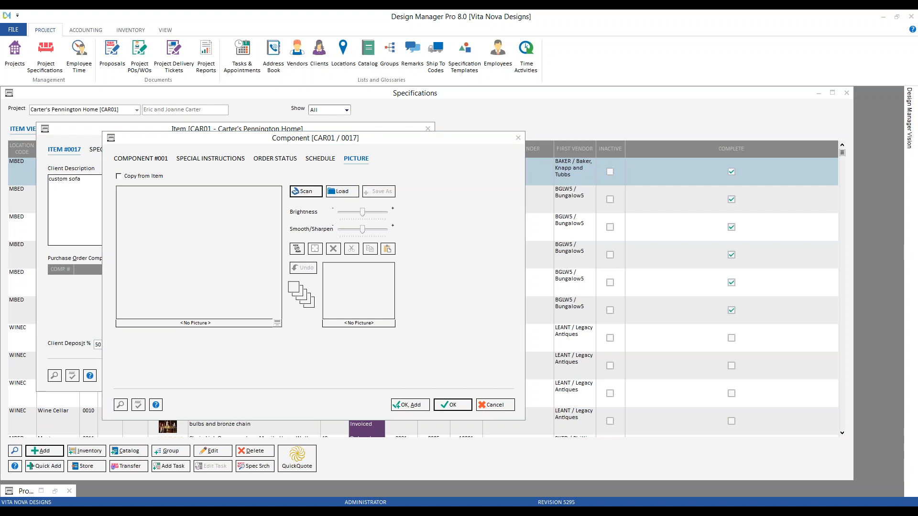
left_click(679, 19)
right_click(304, 293)
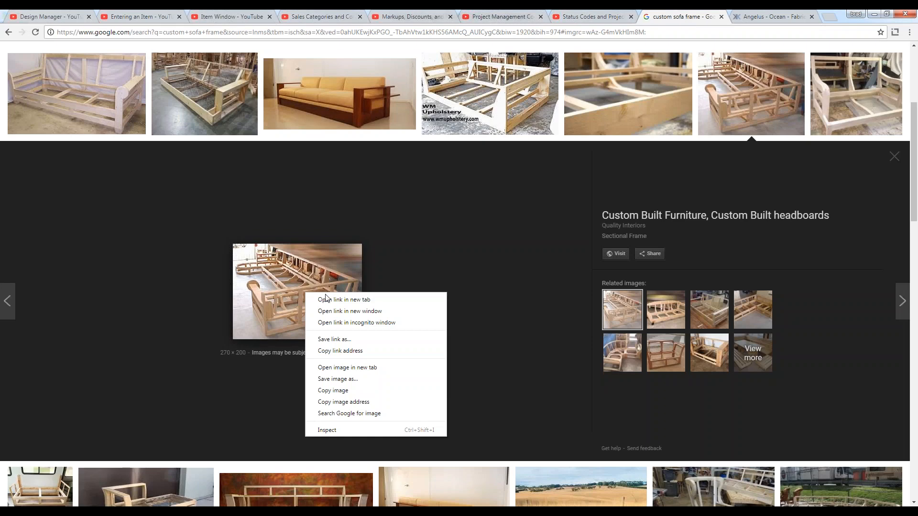
left_click(330, 390)
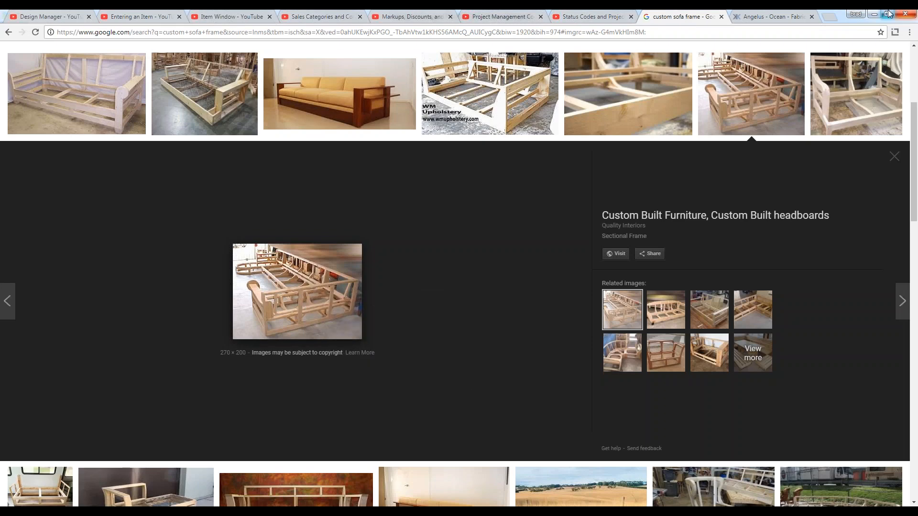
left_click(874, 14)
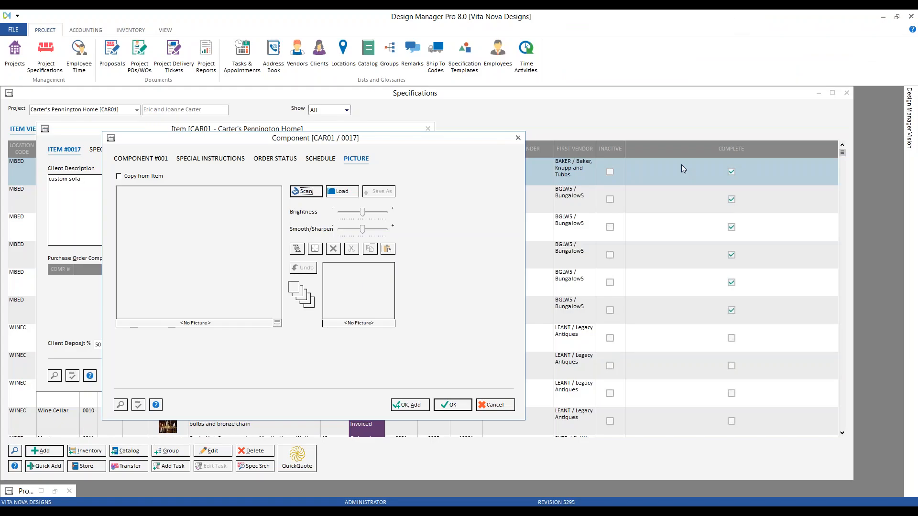
left_click(388, 249)
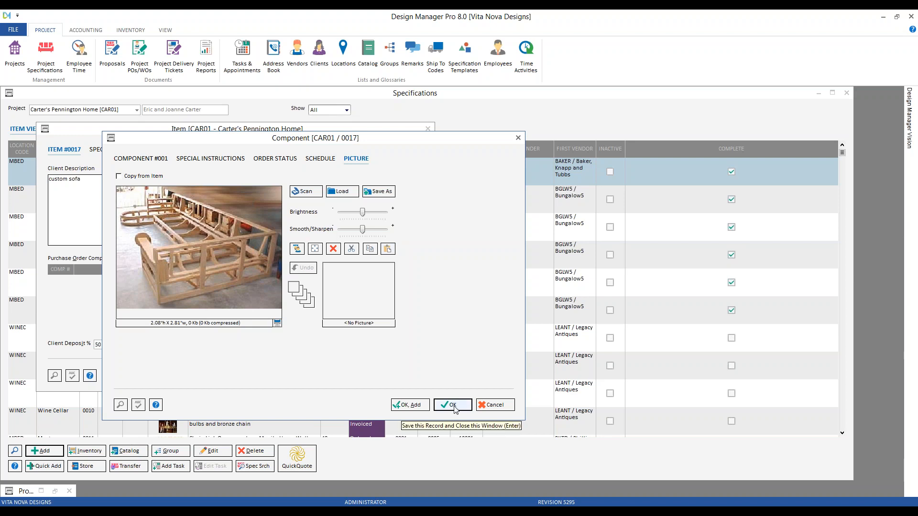
left_click_drag(195, 140, 234, 152)
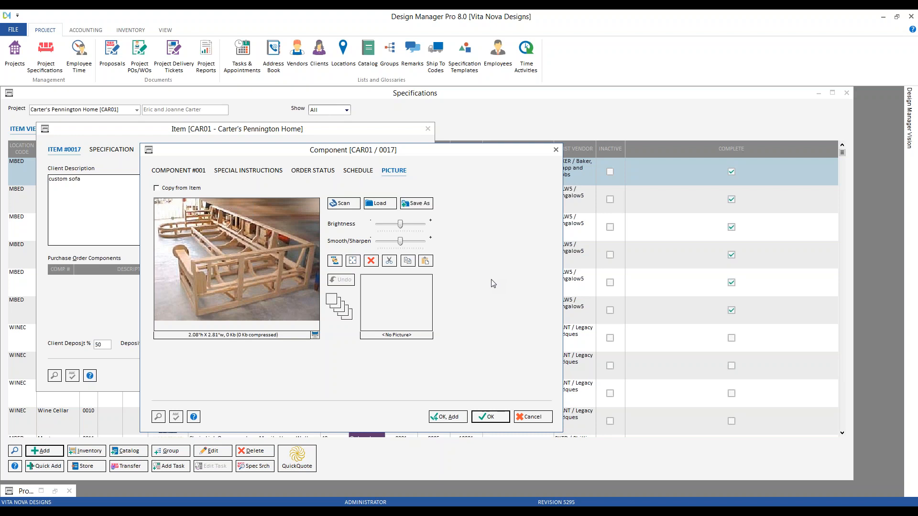
- Save the sofa frame and add another component with the PO description "Kravet Angelus-Ocean fabric"
left_click(446, 417)
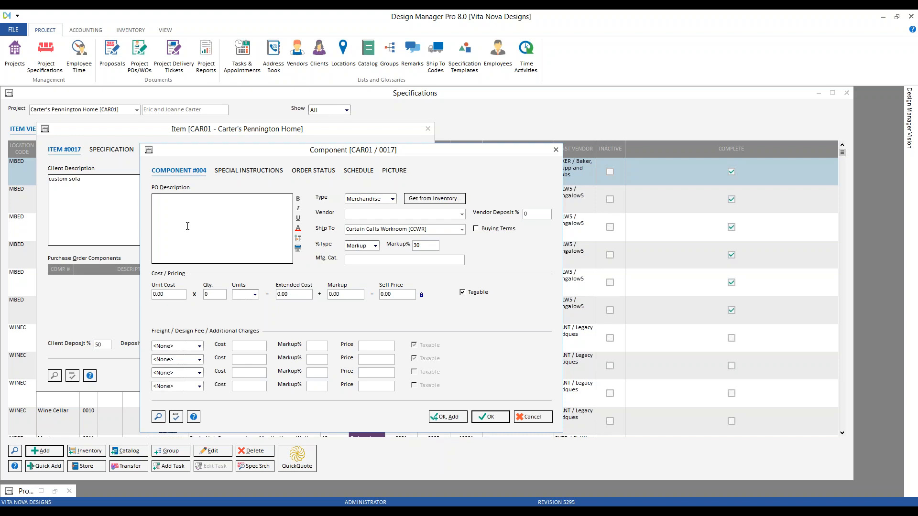
type("Krvae")
key("BackSpace")
type("avet Angelus0")
key("BackSpace")
type("-Ocean fabric")
- Set the fabric component's vendor to Kravet [KRAVE], keeping the default ship-to and markup settings
key("Tab")
key("Tab")
type("Kra")
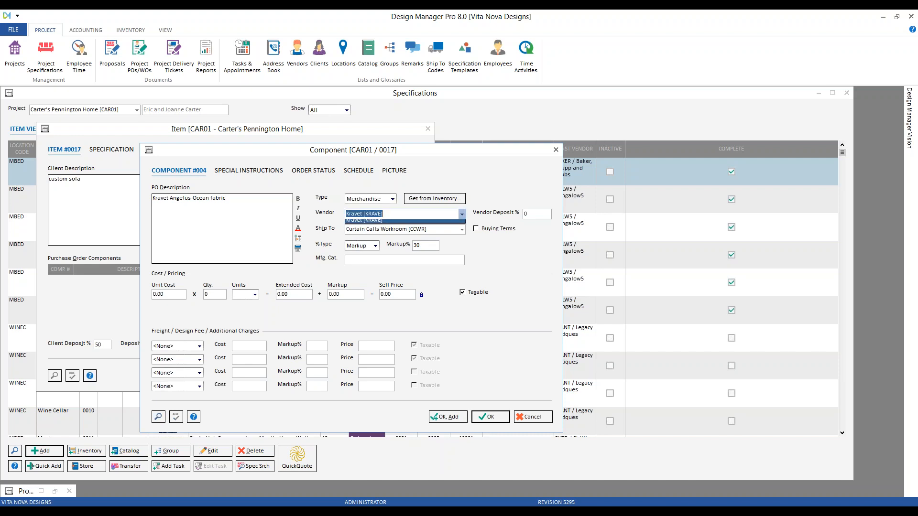
key("Tab")
key("Tab")
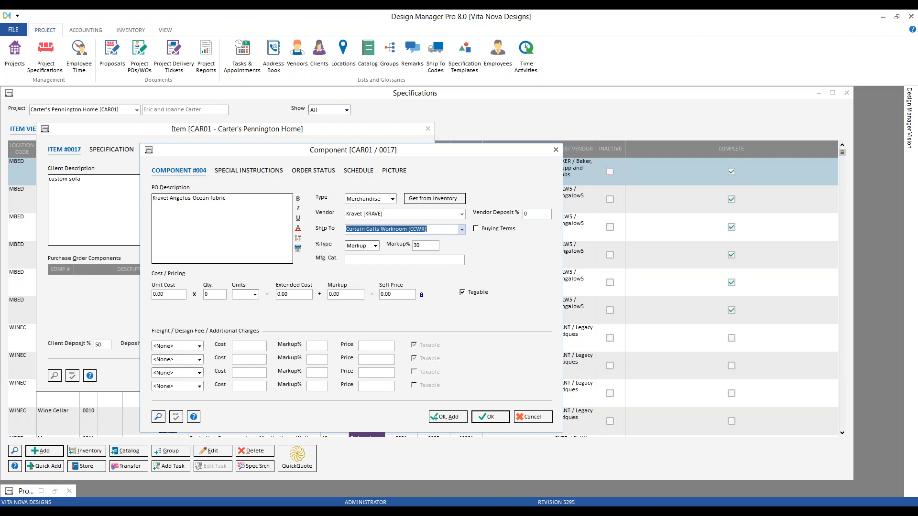
key("Tab")
key("Tab")
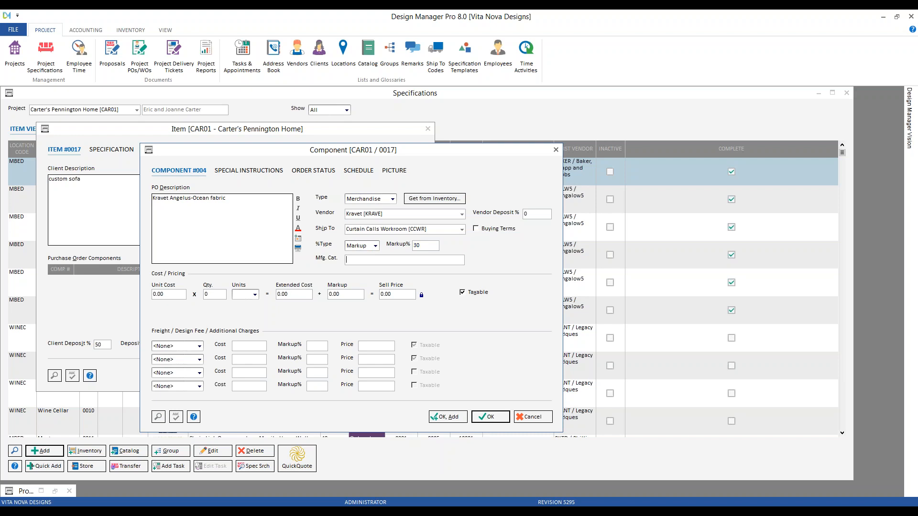
- Give the fabric component the manufacturer catalog number ANGELUS.15.0, a unit cost of 55 and a quantity of 18 yards
type("ANGELUS.15.0")
key("Tab")
type("55")
key("Tab")
type("18")
key("Tab")
key("Tab")
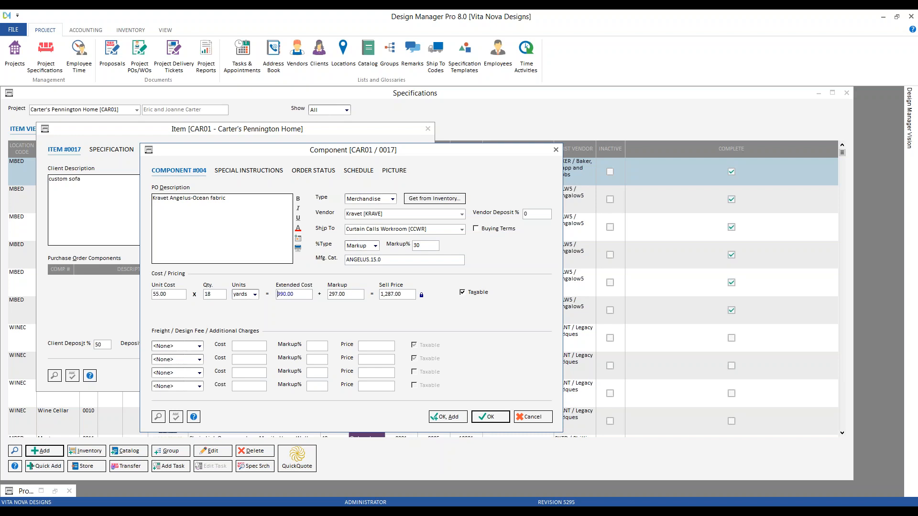
key("shift+End")
key("Tab")
left_click(401, 294)
- Mark the fabric component's special instructions as CFA required and set Ship On or Before to 6/29/2018
left_click(262, 172)
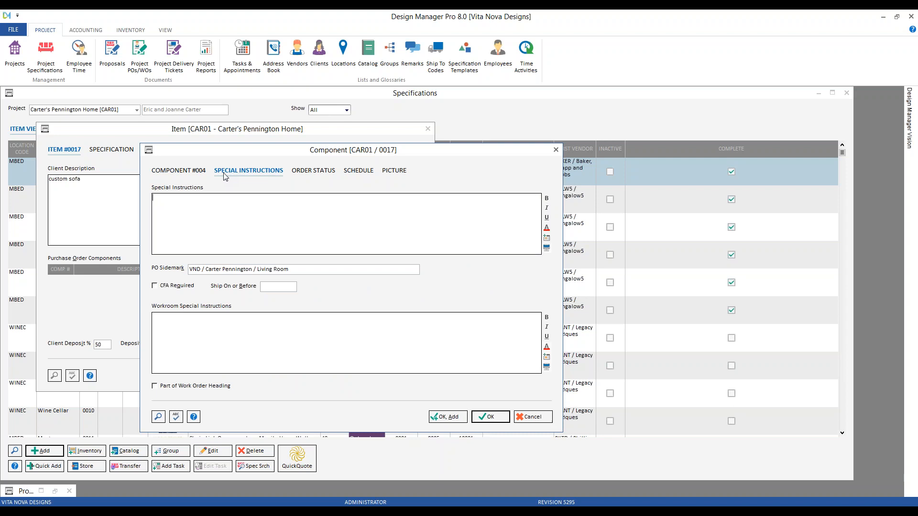
left_click(163, 289)
left_click(265, 286)
double_click(265, 287)
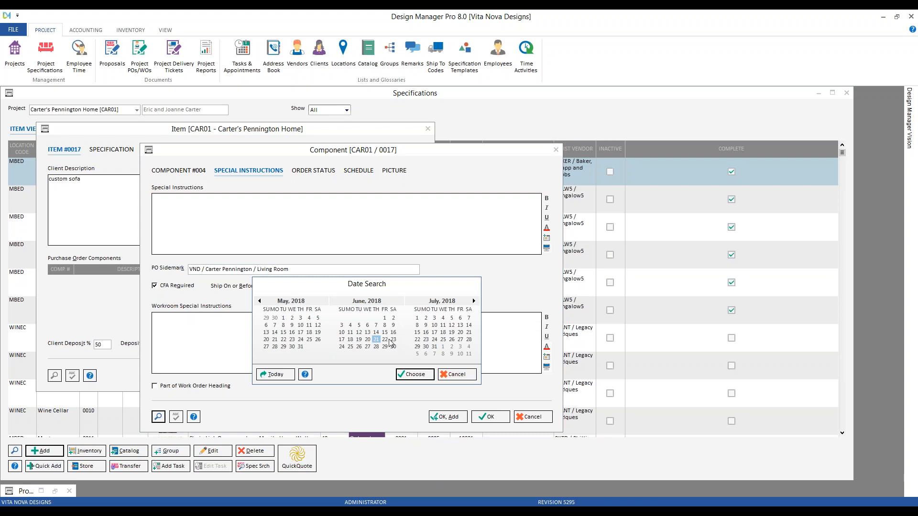
left_click(412, 374)
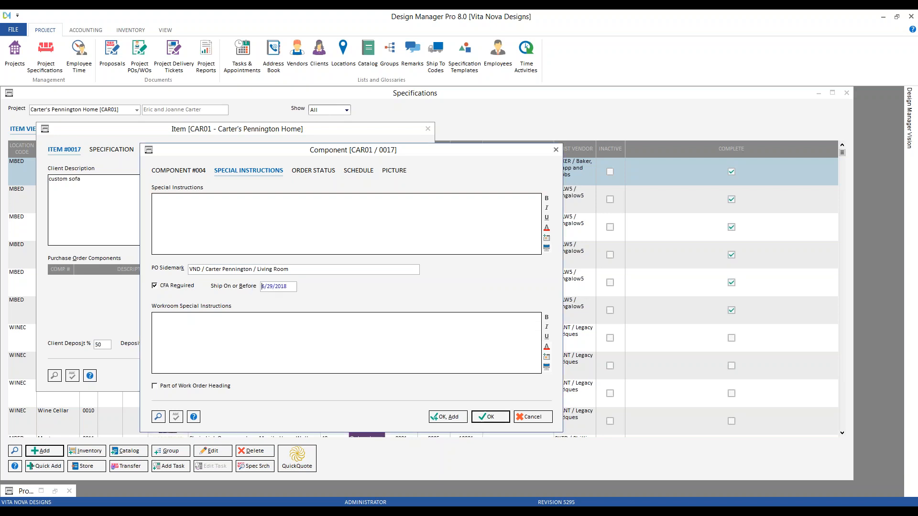
- Copy the Angelus - Ocean image from the Kravet page in the browser, paste it as the fabric component's picture, and save the component
left_click(397, 172)
left_click(373, 261)
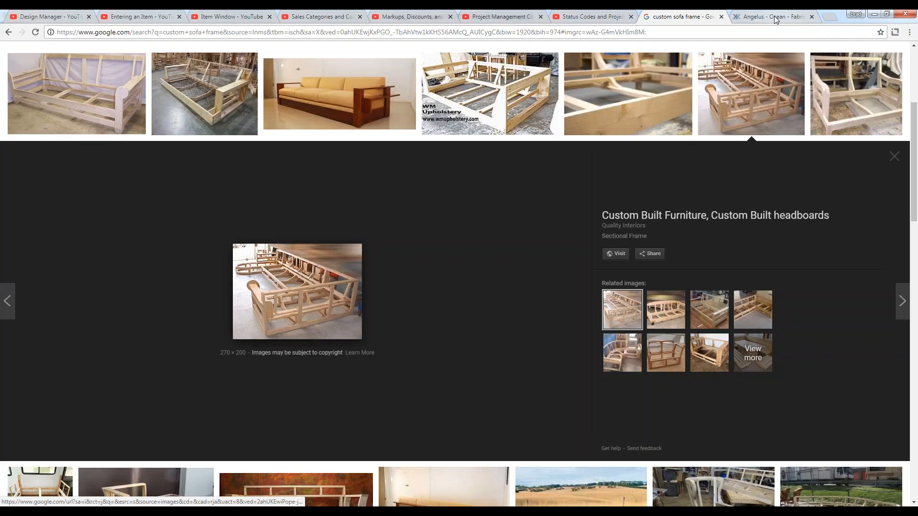
left_click(776, 19)
right_click(238, 200)
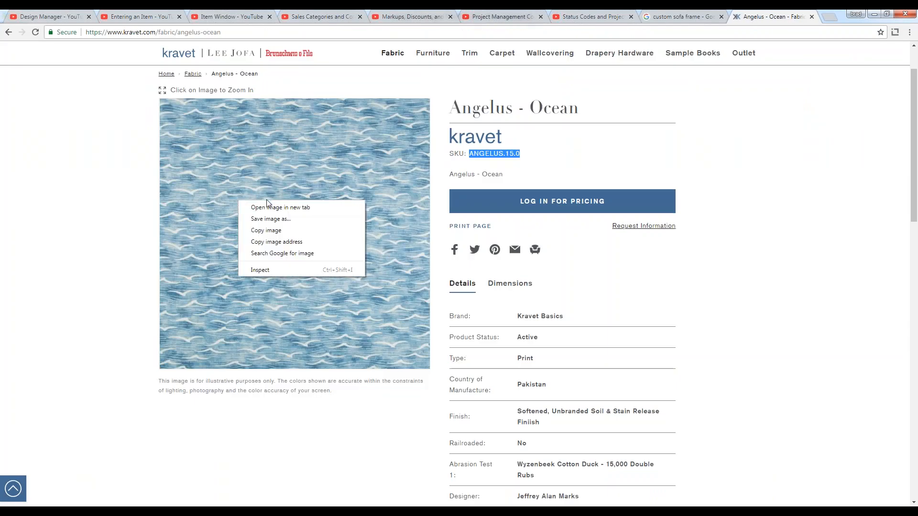
left_click(277, 230)
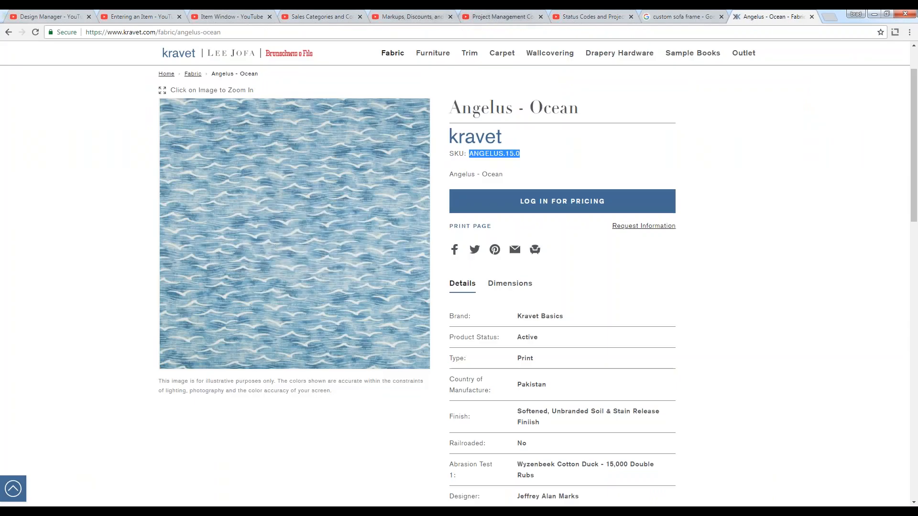
left_click(873, 15)
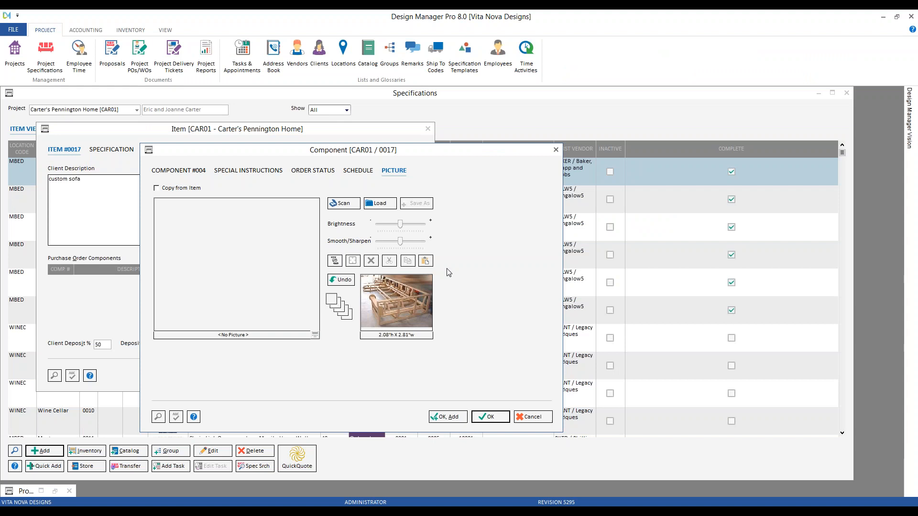
left_click(426, 262)
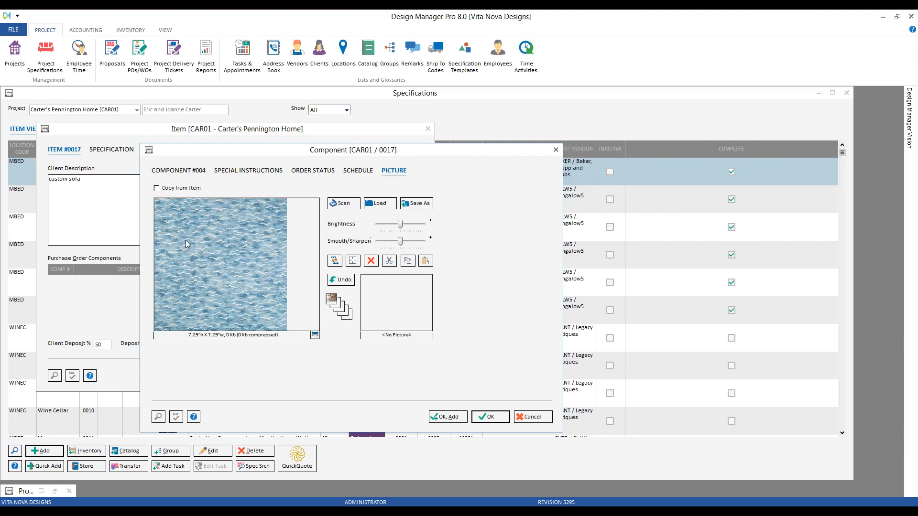
left_click(179, 171)
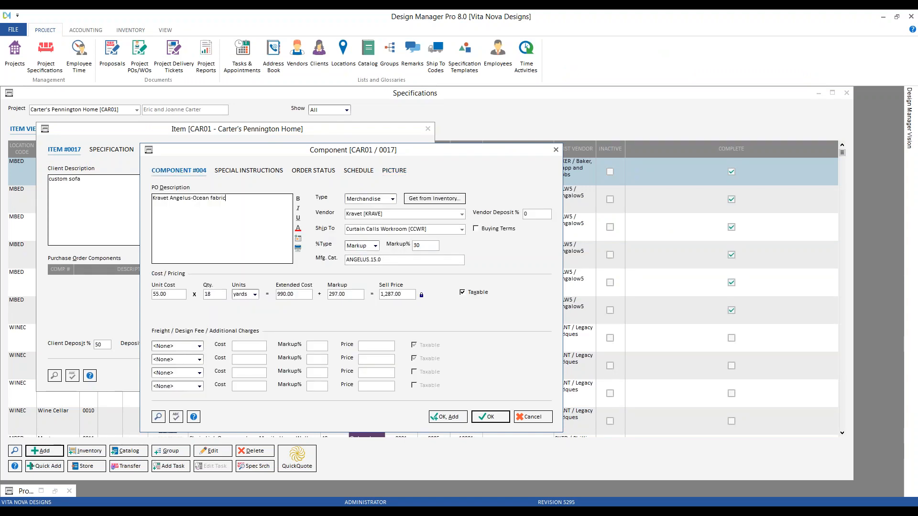
left_click(491, 417)
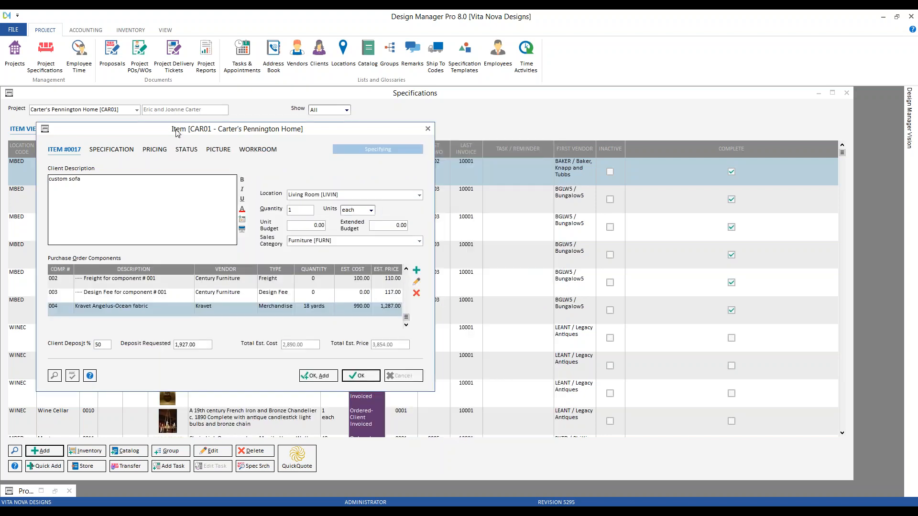
- Examine the custom sofa's purchase order components, comparing the sofa frame, its freight and design fee, and the Kravet fabric
left_click(406, 269)
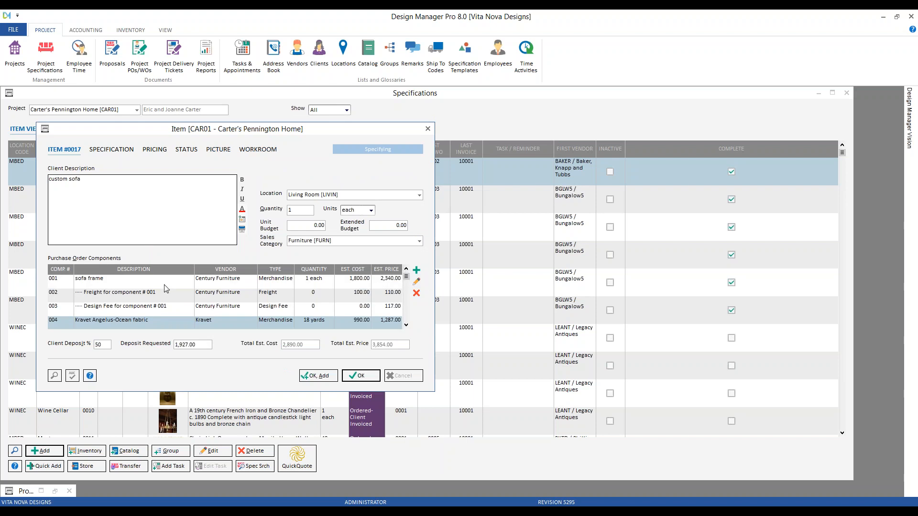
left_click(243, 313)
left_click(182, 293)
left_click(182, 309)
left_click(178, 296)
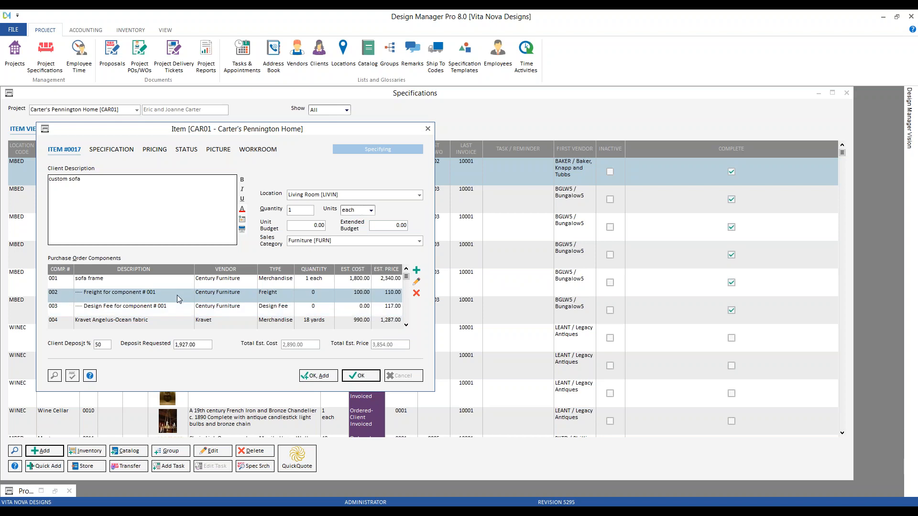
left_click(160, 282)
left_click(115, 294)
left_click(99, 311)
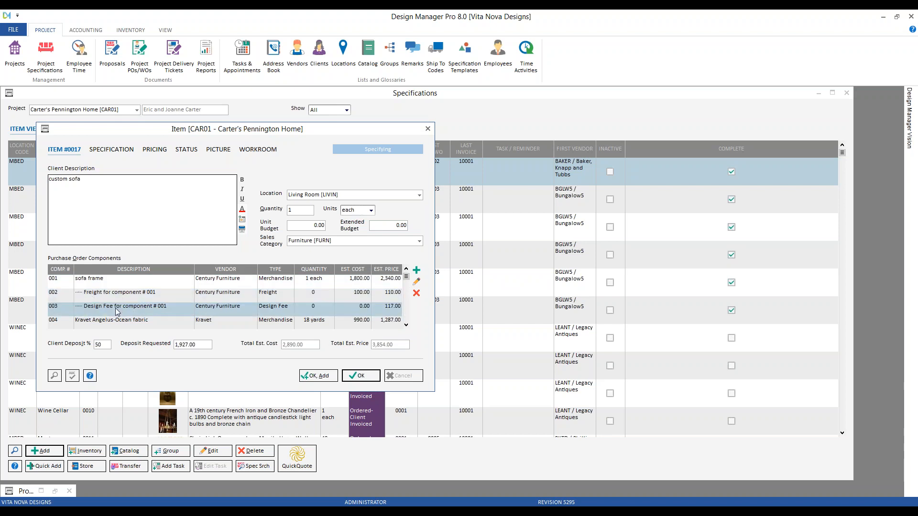
left_click(144, 298)
left_click(146, 310)
left_click(124, 282)
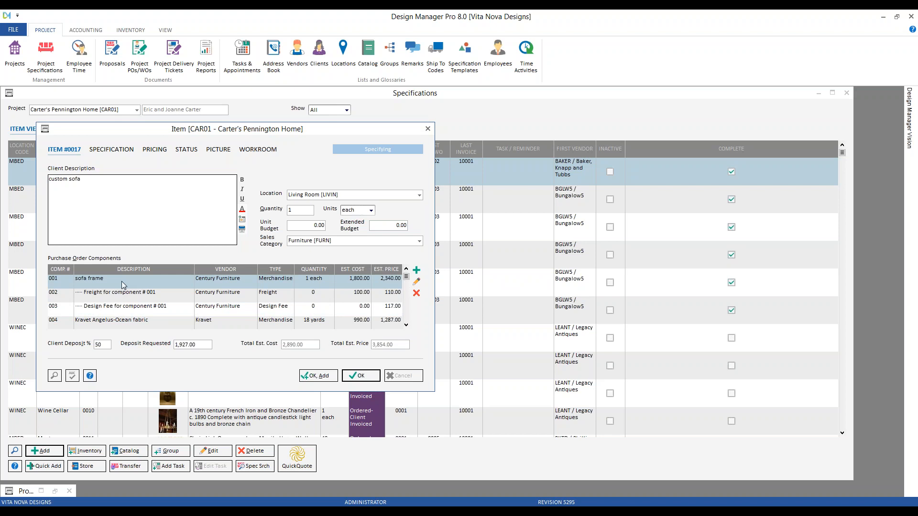
left_click(104, 323)
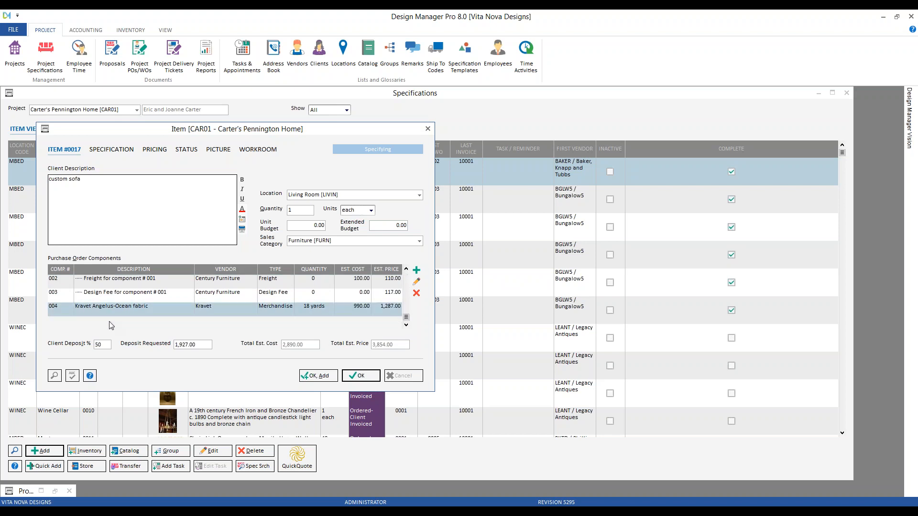
left_click(174, 310)
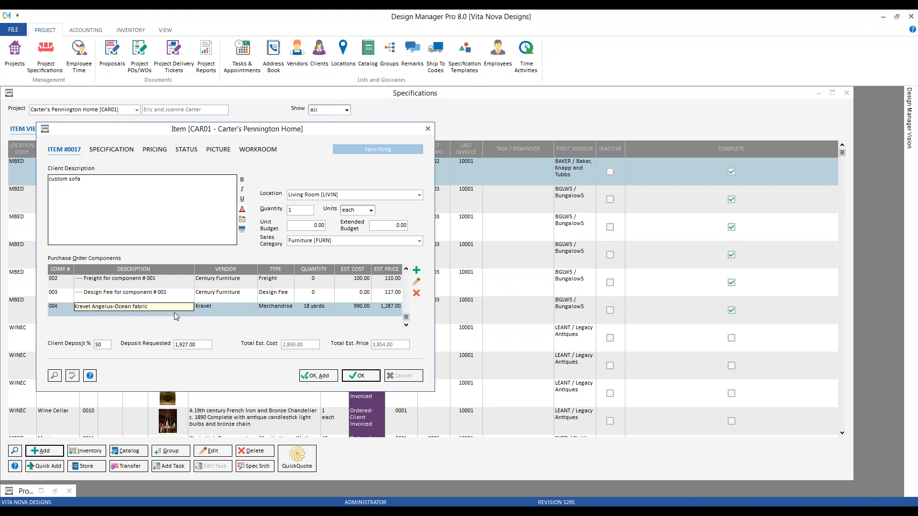
- Save the custom sofa item and close the project's Specifications window
left_click(370, 376)
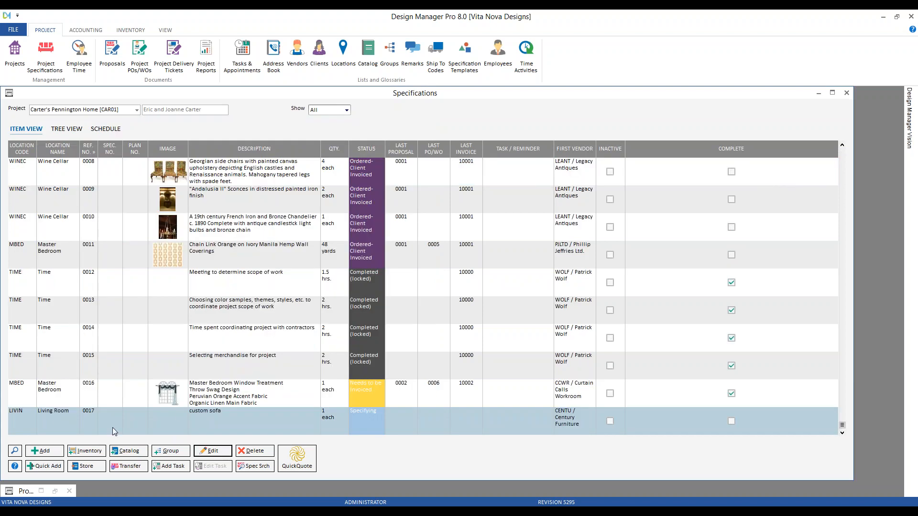
left_click(305, 415)
left_click(847, 93)
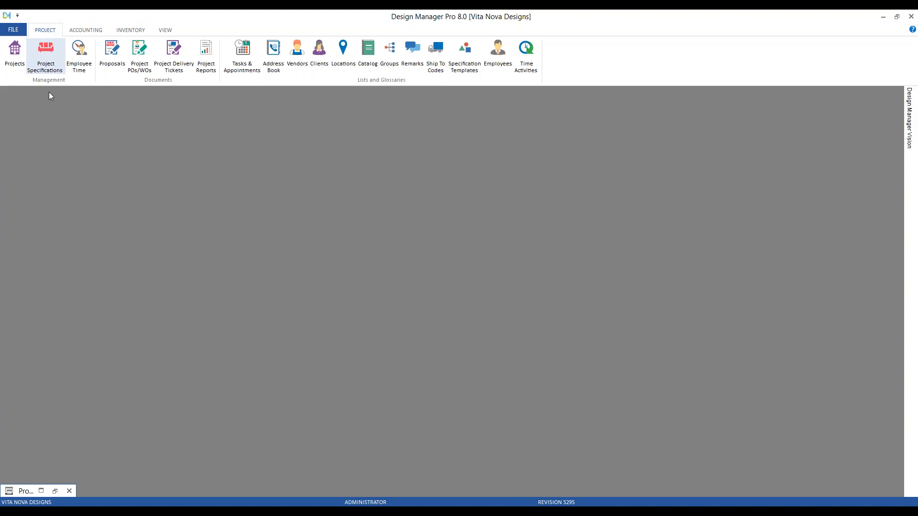
- Open the purchase and work orders for project CAR01 and start a new purchase order
left_click(142, 54)
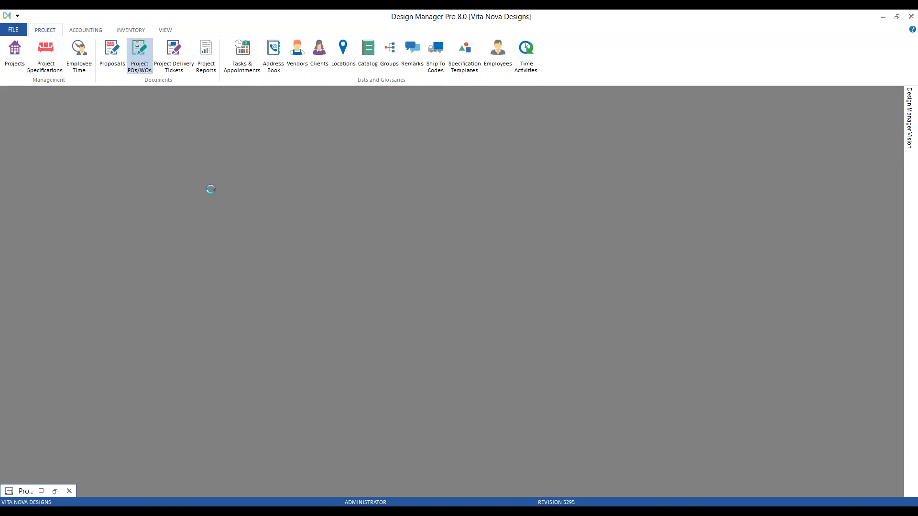
key("Down")
key("Return")
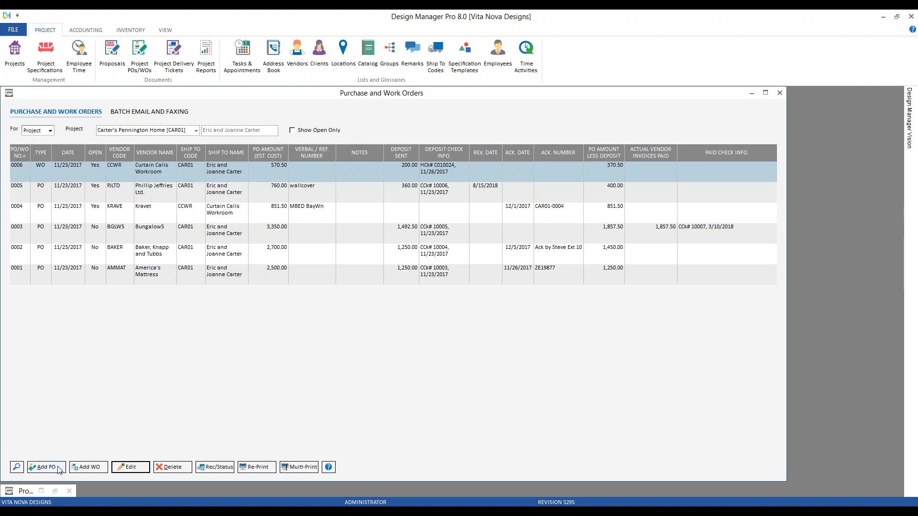
left_click(43, 467)
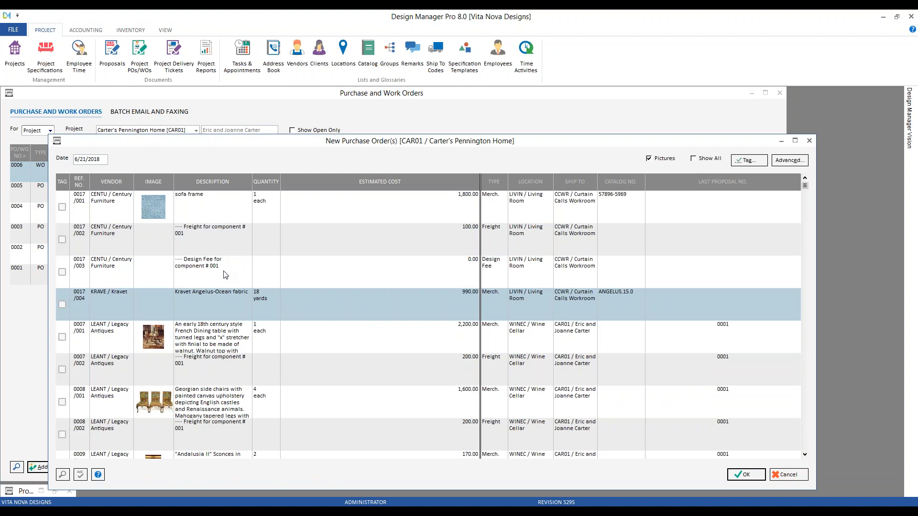
left_click(219, 303)
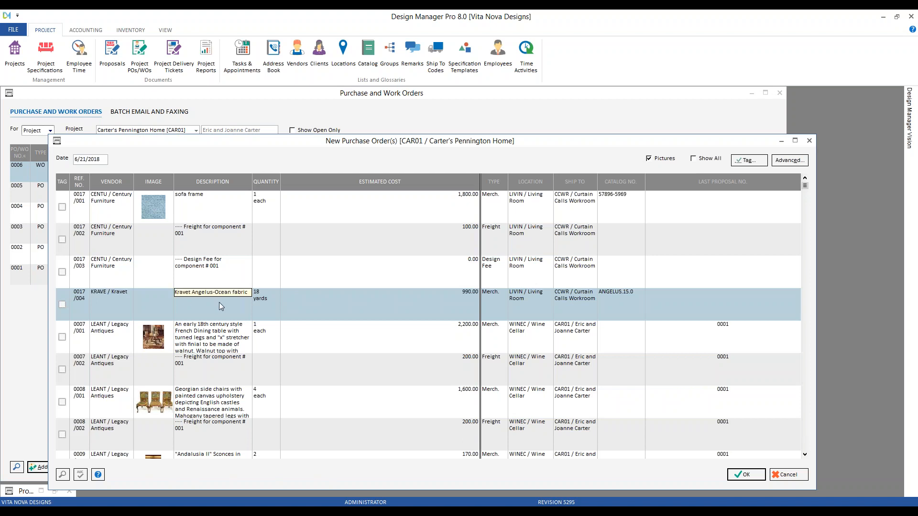
- Tag the sofa frame with its linked freight and design fee, and check their estimated costs
left_click(63, 207)
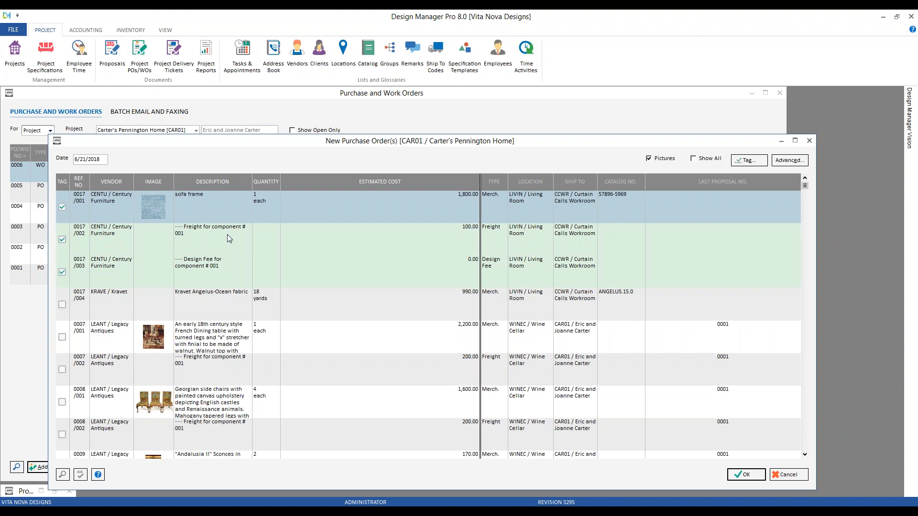
left_click(330, 268)
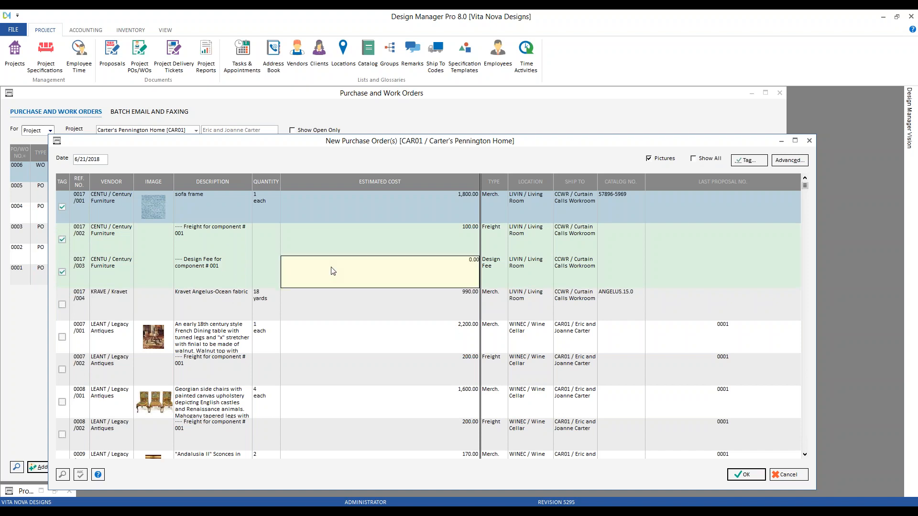
left_click(412, 200)
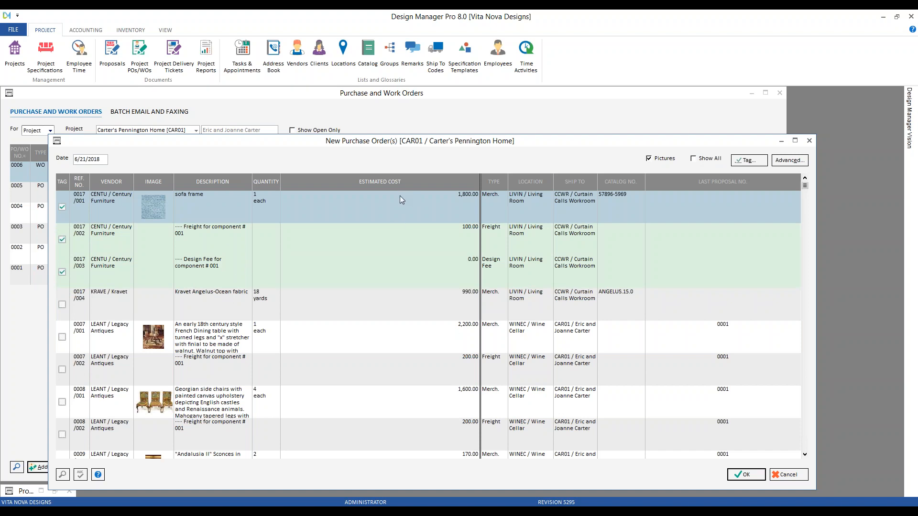
left_click(400, 197)
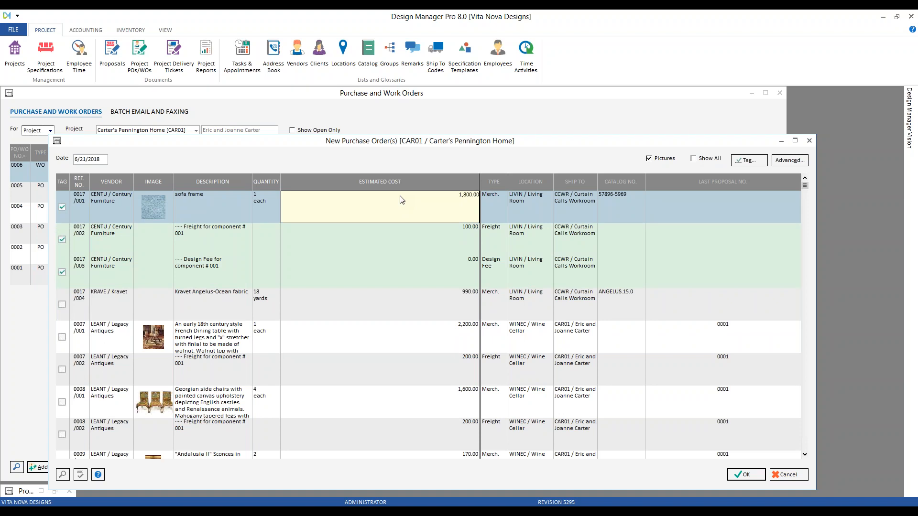
left_click(341, 238)
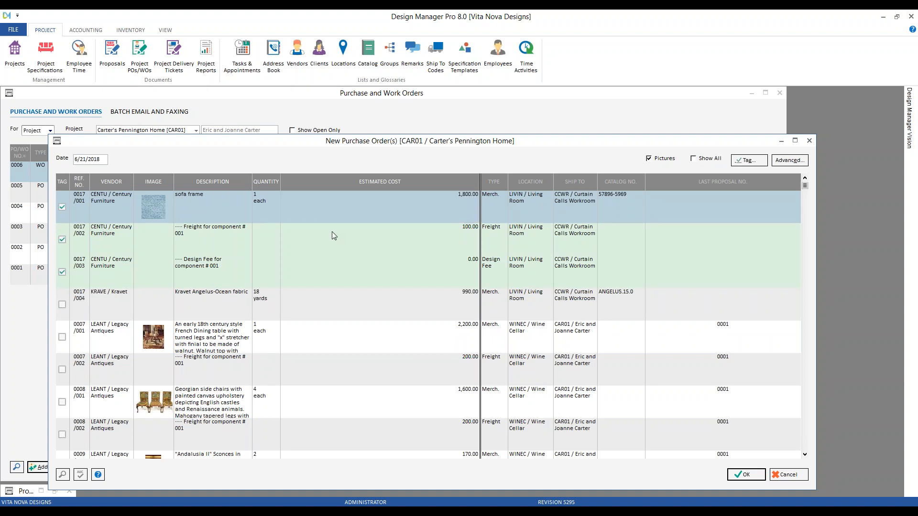
left_click(333, 235)
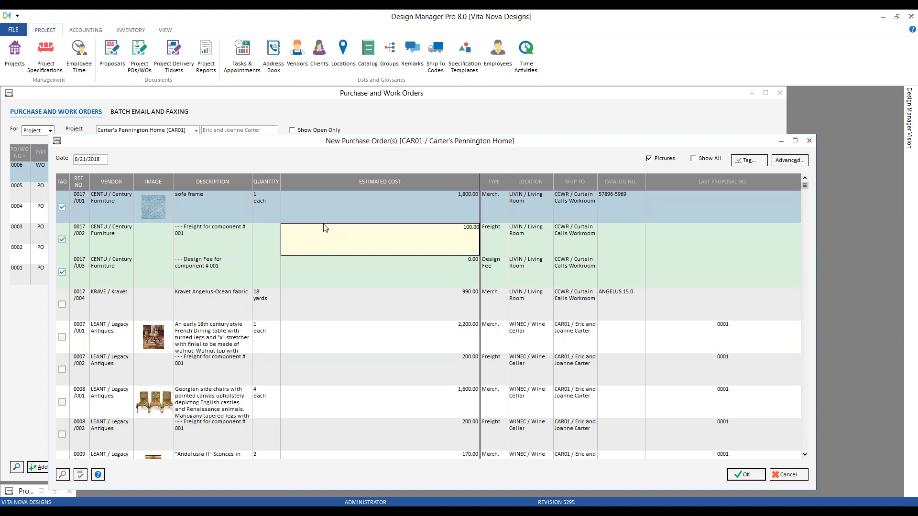
left_click(211, 268)
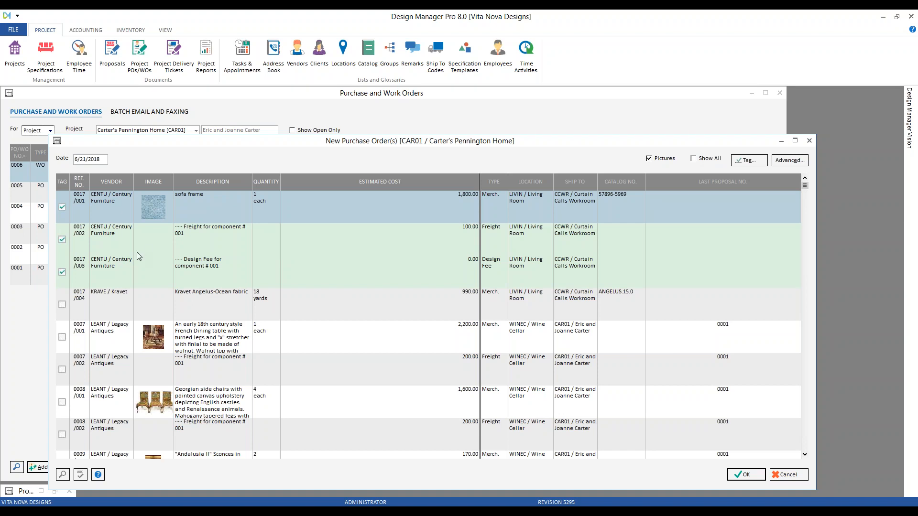
- Untag the sofa frame's design fee and tag the Kravet Angelus-Ocean fabric for ordering
left_click(63, 273)
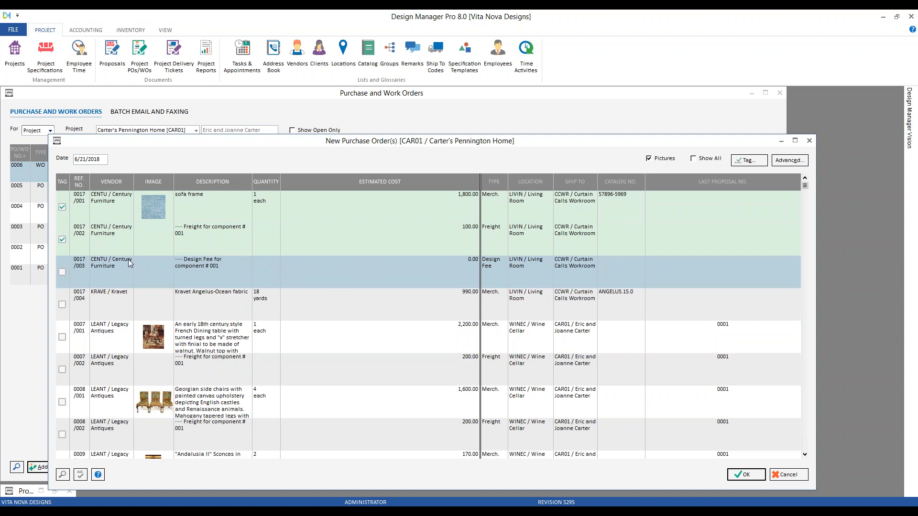
left_click(63, 305)
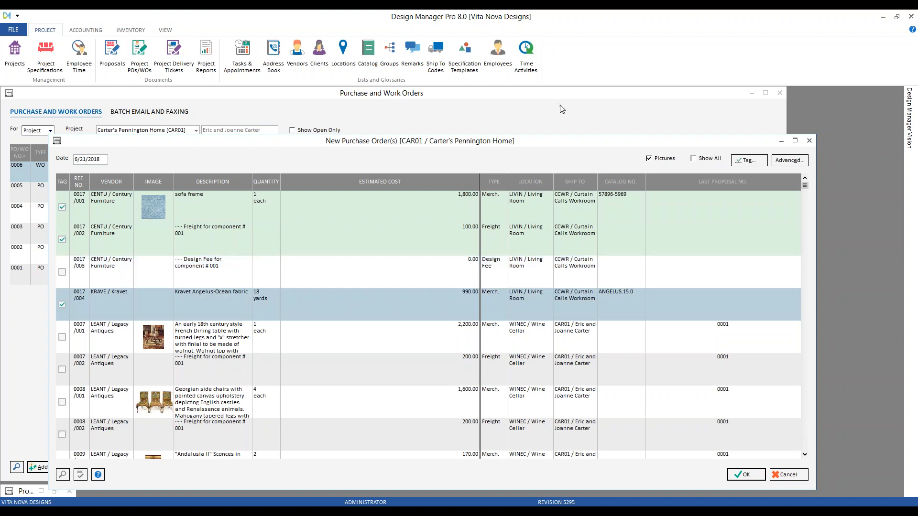
left_click_drag(487, 145, 469, 119)
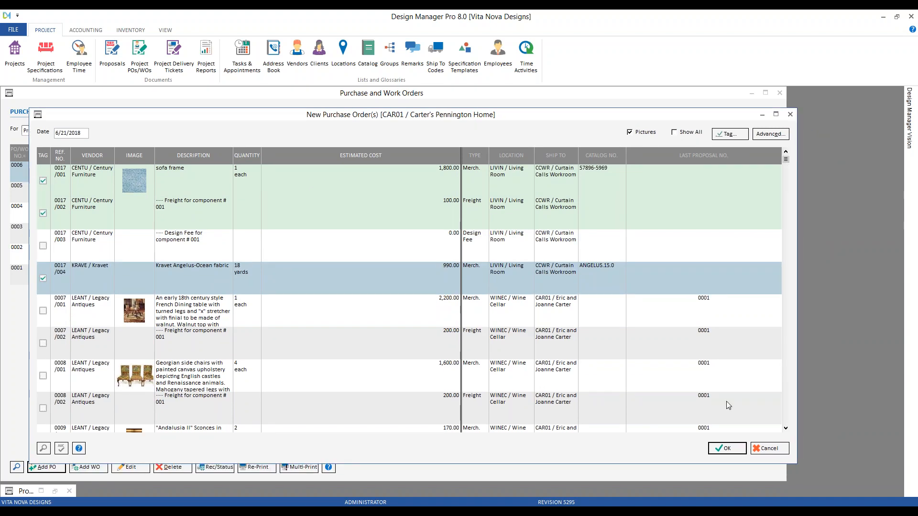
- Generate the purchase orders for the tagged components and preview the printed Century Furniture order
left_click(727, 449)
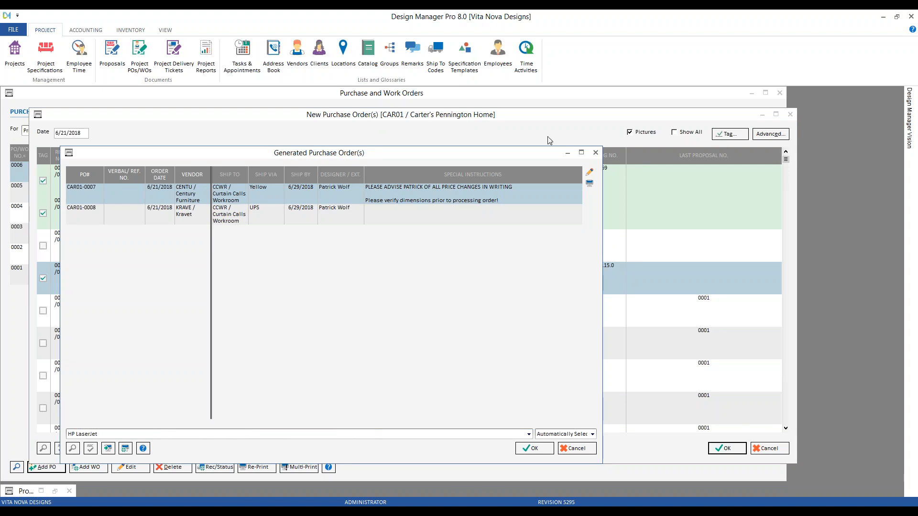
left_click(534, 450)
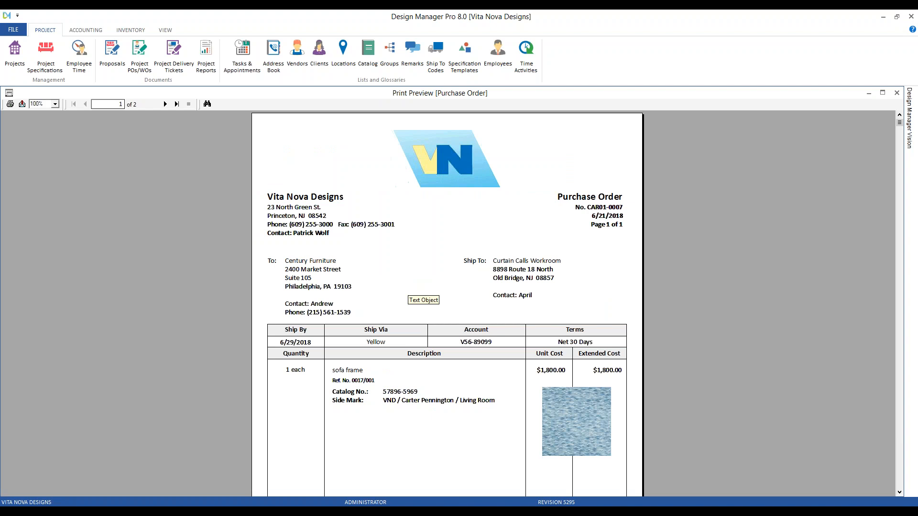
left_click(331, 269)
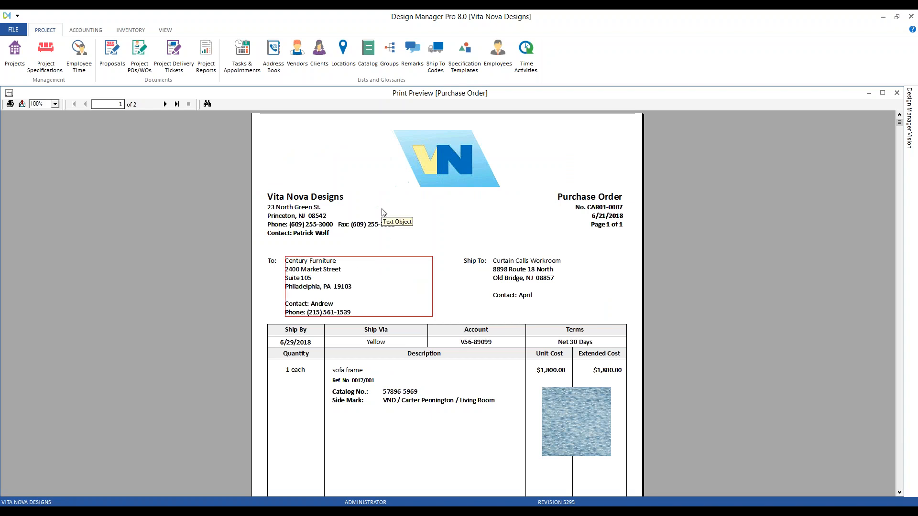
- Review the Century Furniture order's ship-to address, ship date, shipping method, account, terms, quantity, description and side mark
left_click(540, 275)
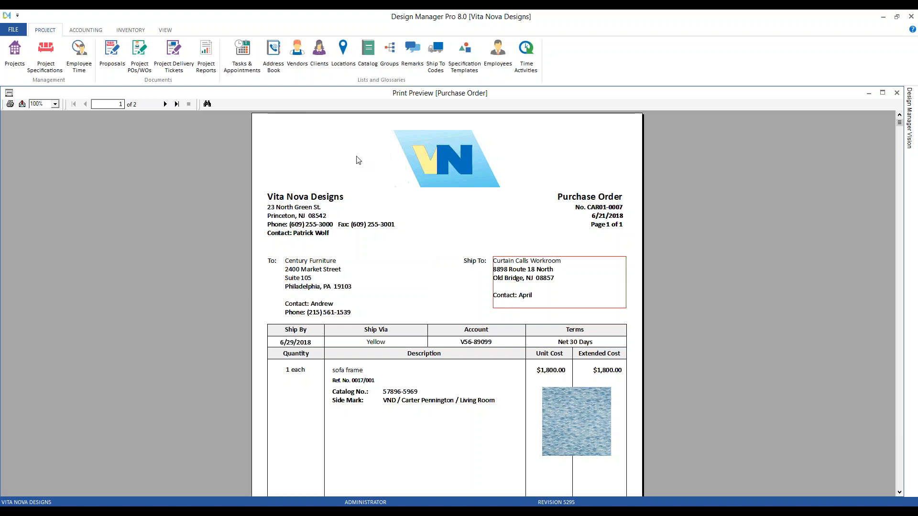
left_click(306, 345)
scroll(205, 197, "down", 3)
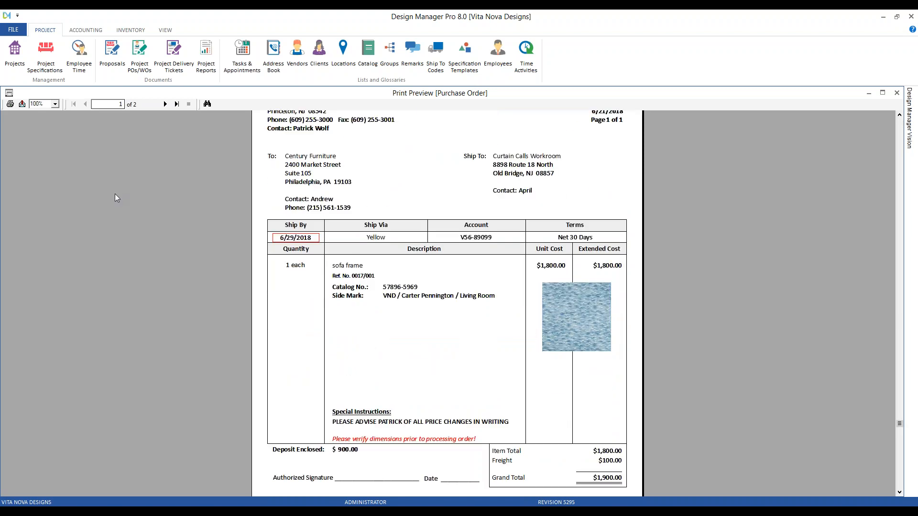
left_click(381, 237)
left_click(493, 238)
left_click(578, 238)
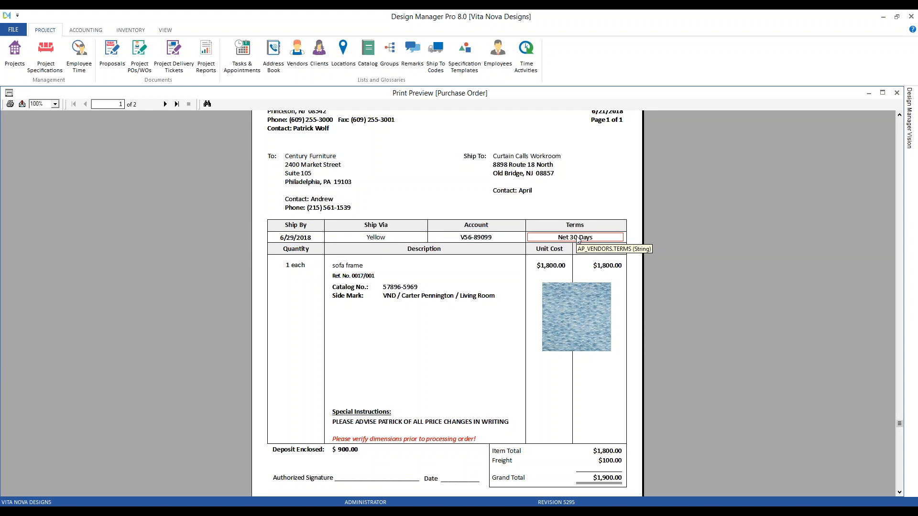
left_click(299, 265)
left_click(359, 268)
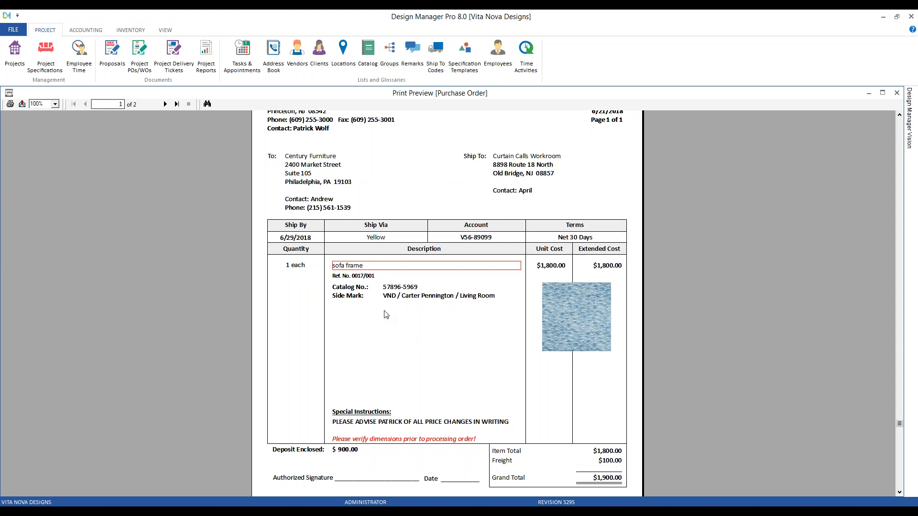
left_click(396, 298)
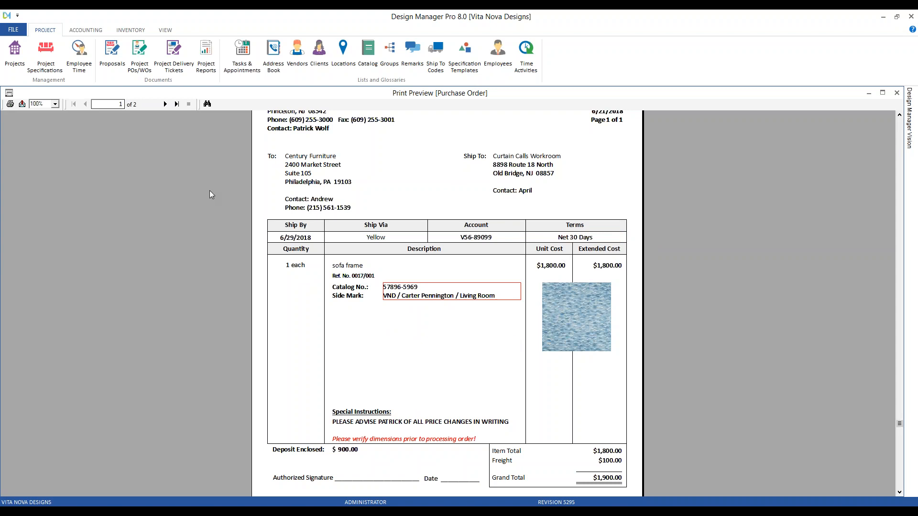
- Check the special instructions and enclosed deposit at the end of the Century Furniture purchase order
left_click(165, 105)
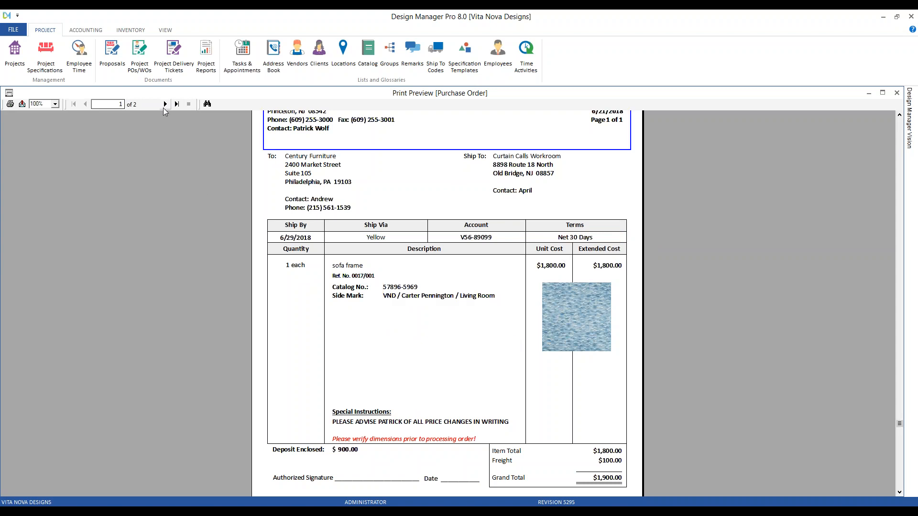
left_click(164, 104)
left_click(85, 104)
scroll(467, 242, "down", 1)
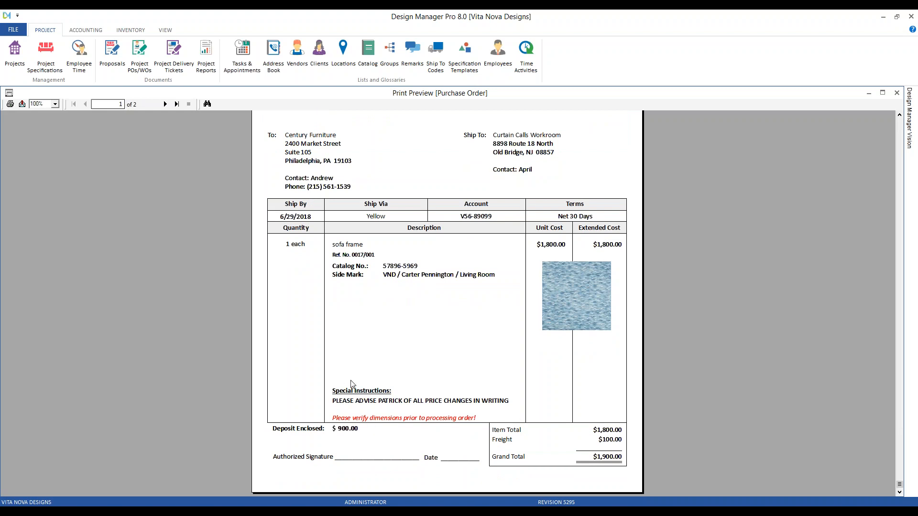
left_click(334, 431)
- Review the Kravet Angelus-Ocean fabric purchase order on the second page of the preview, down to its totals
left_click(164, 104)
scroll(291, 178, "up", 3)
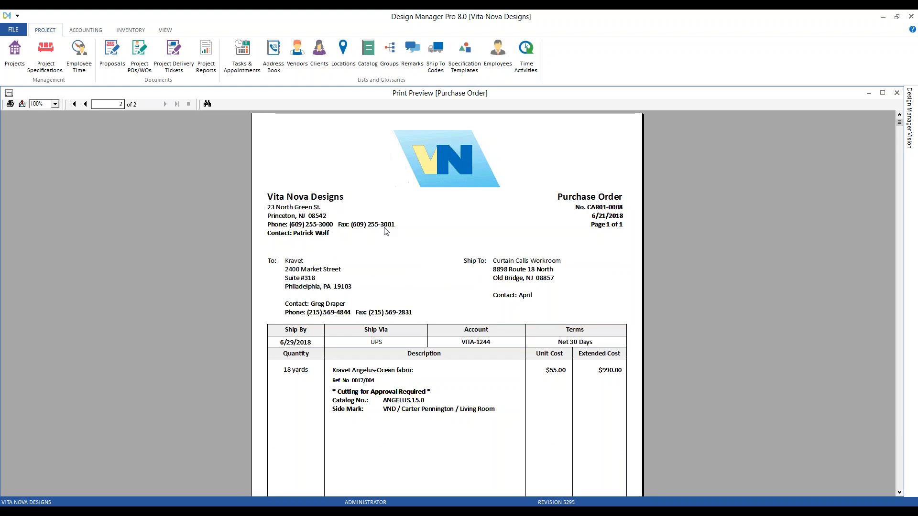
scroll(392, 374, "down", 3)
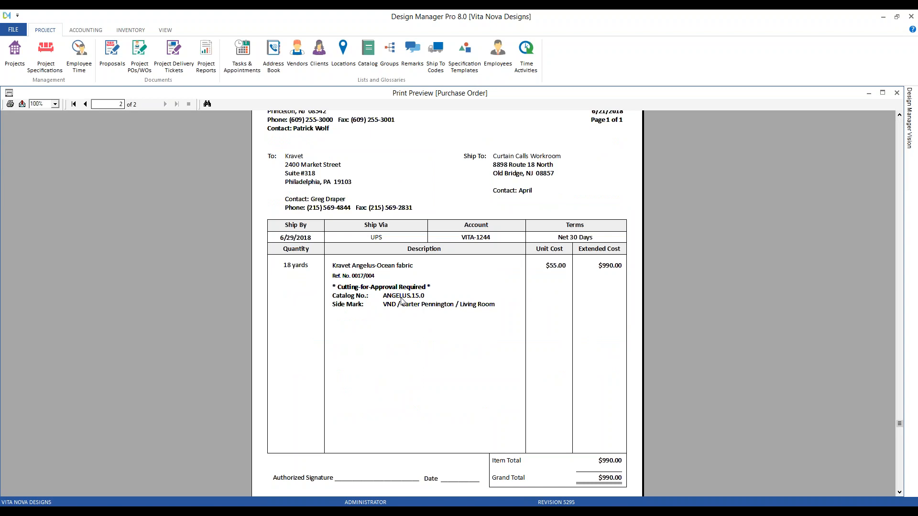
scroll(450, 284, "down", 1)
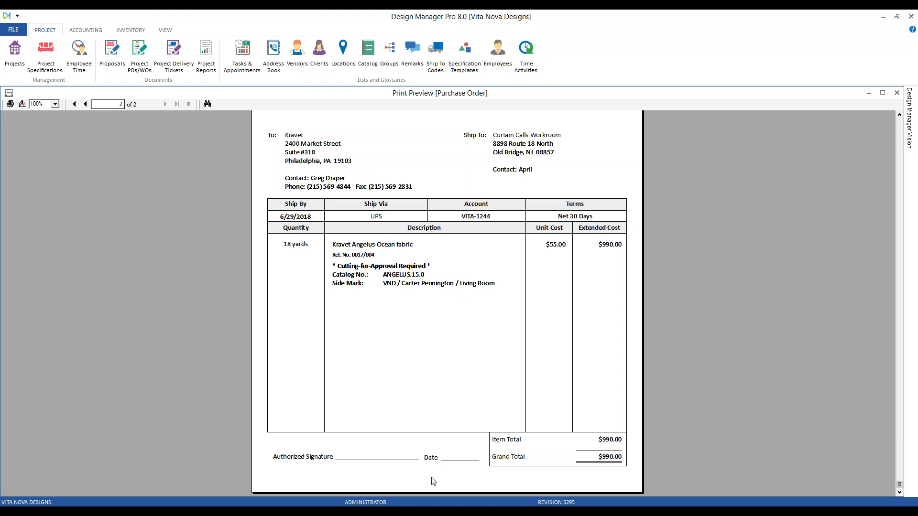
- Switch to the browser, view the YouTube video "Project Management Course 2: Purchase Orders and Work Orders", and return to Design Manager Pro
left_click(350, 512)
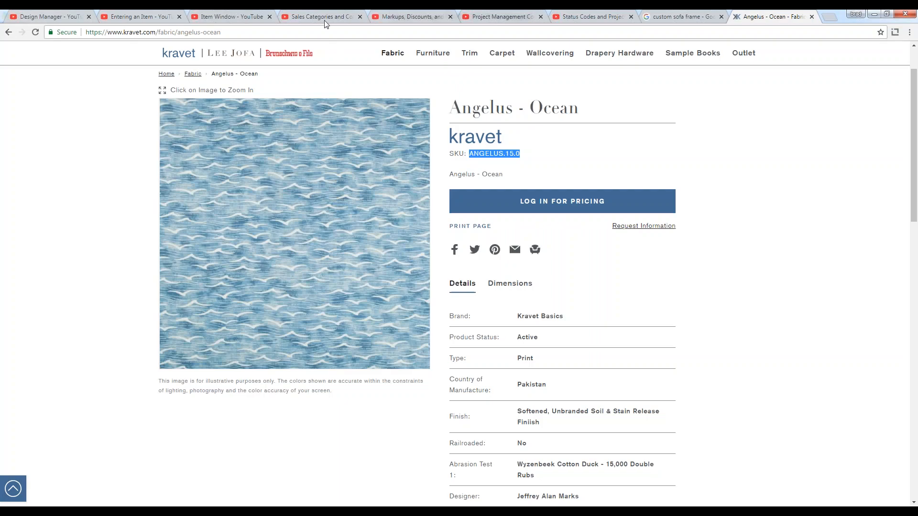
left_click(505, 18)
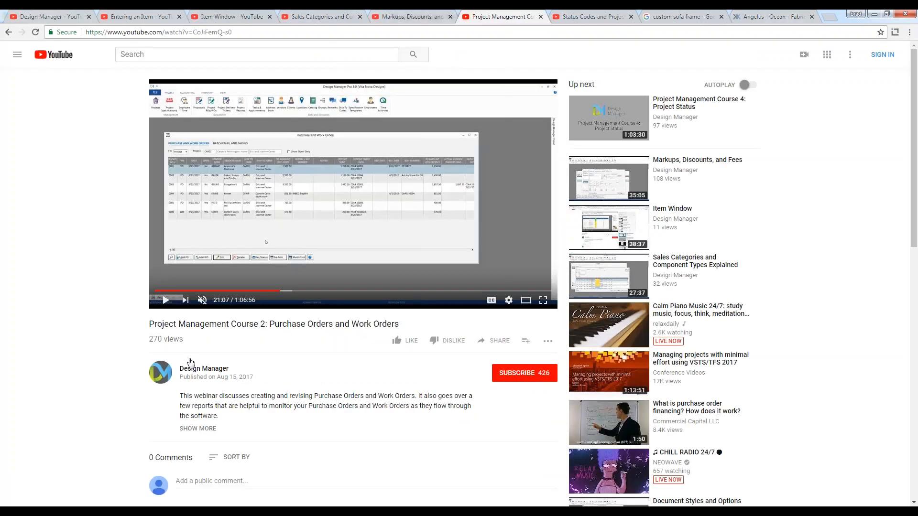
left_click_drag(154, 324, 401, 324)
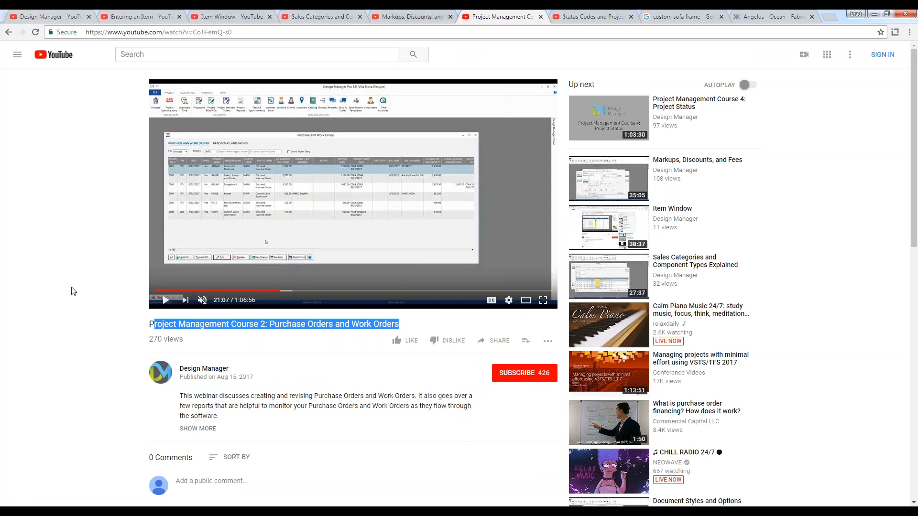
left_click(873, 18)
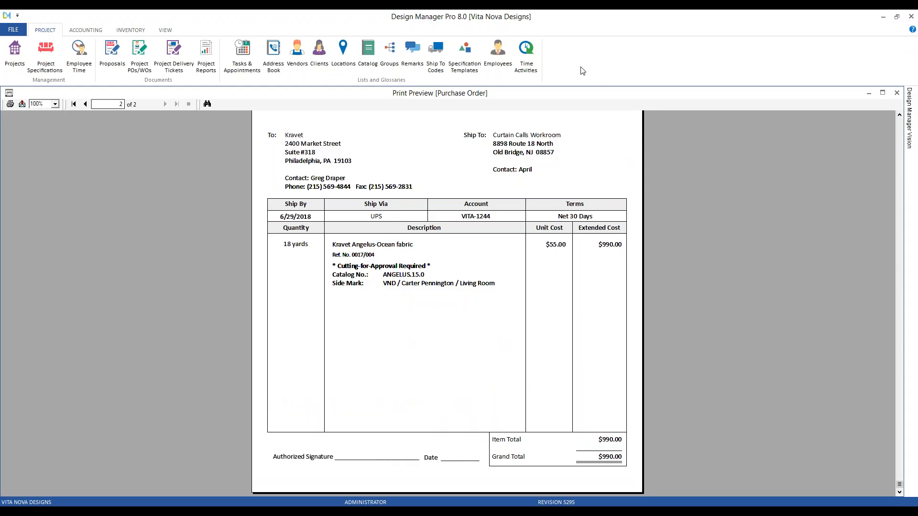
- Close the print preview, accept the purchase orders, and leave the purchase and work orders list
left_click(898, 94)
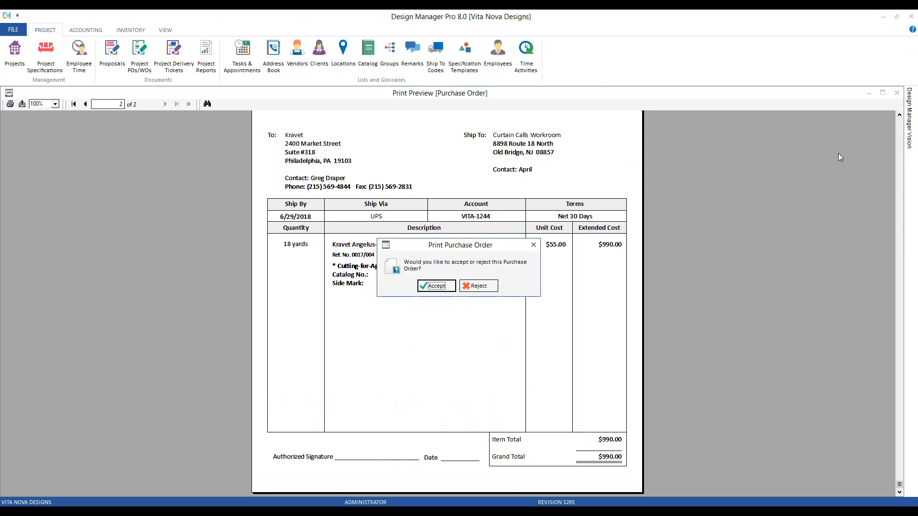
left_click(453, 287)
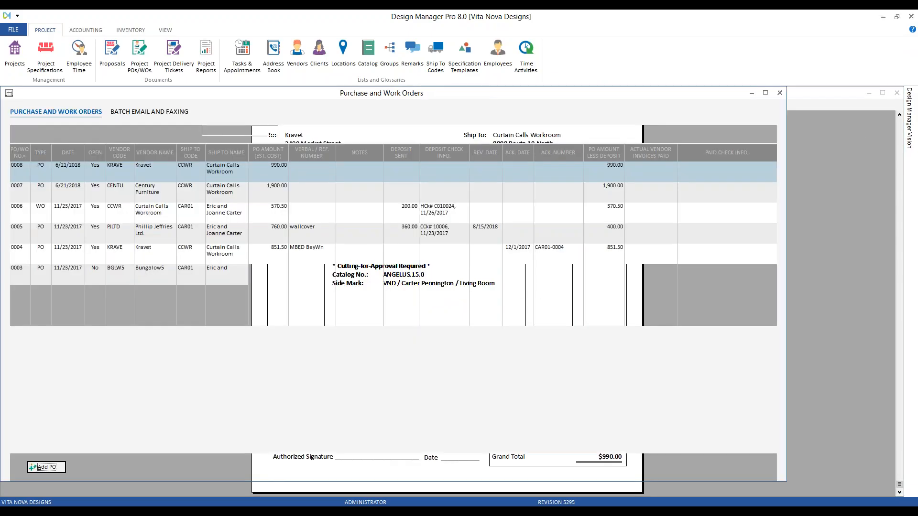
left_click(116, 193)
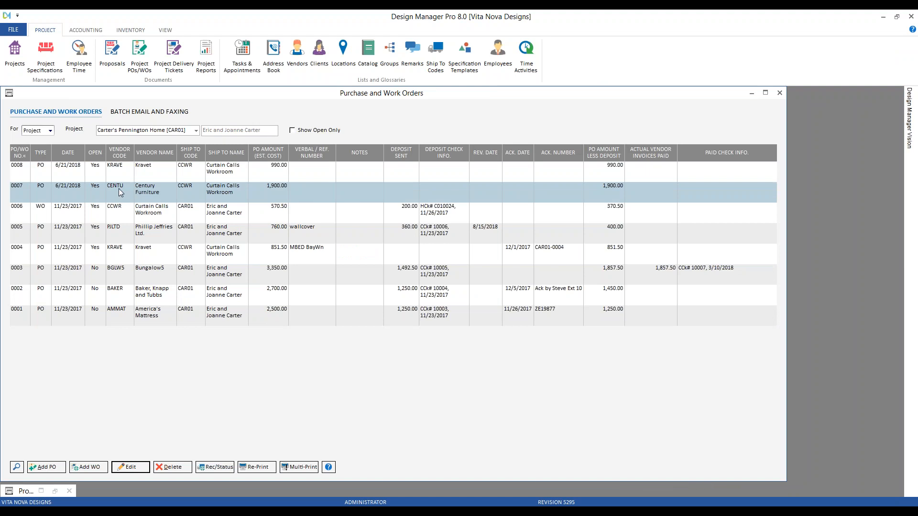
left_click(780, 93)
- Open the custom sofa item in project CAR01's specifications and open its sofa frame component for editing
left_click(59, 66)
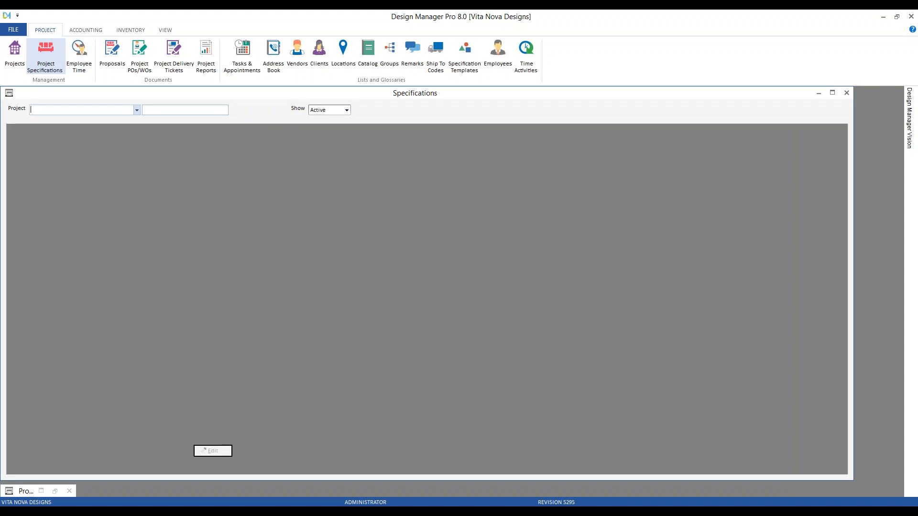
left_click(74, 126)
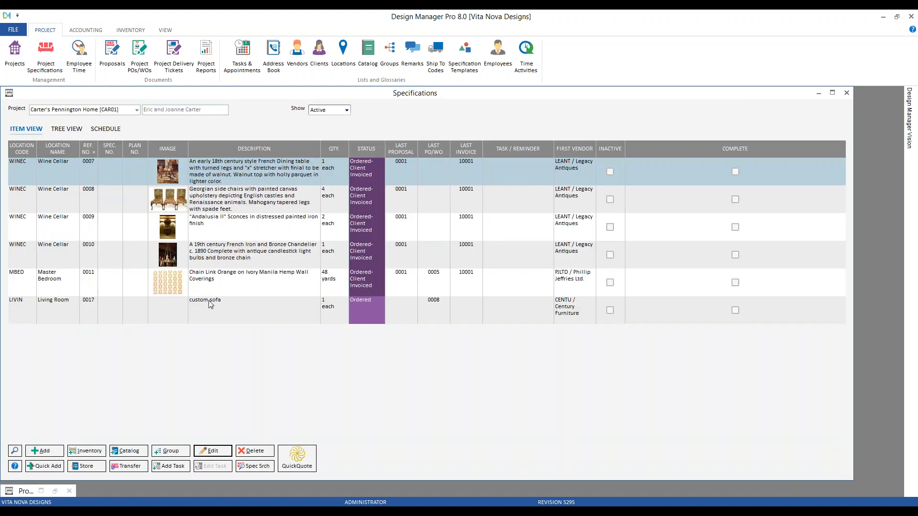
left_click(309, 300)
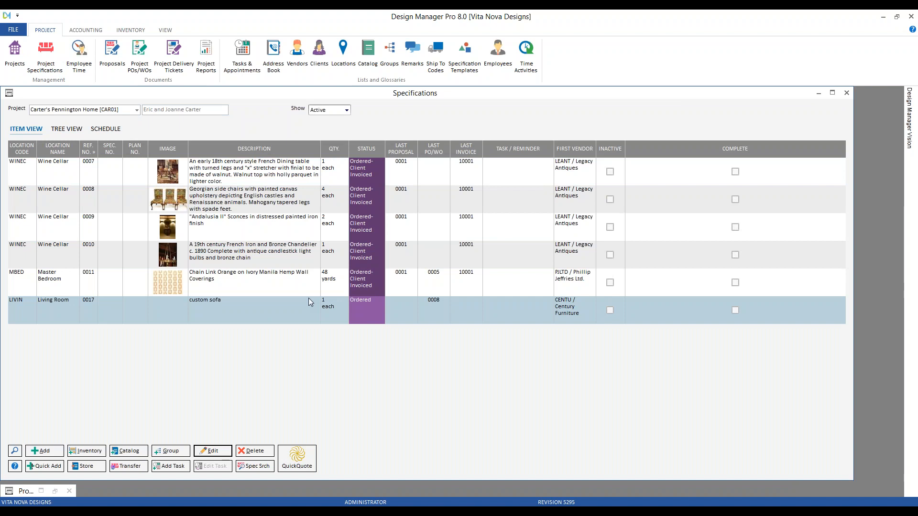
double_click(255, 306)
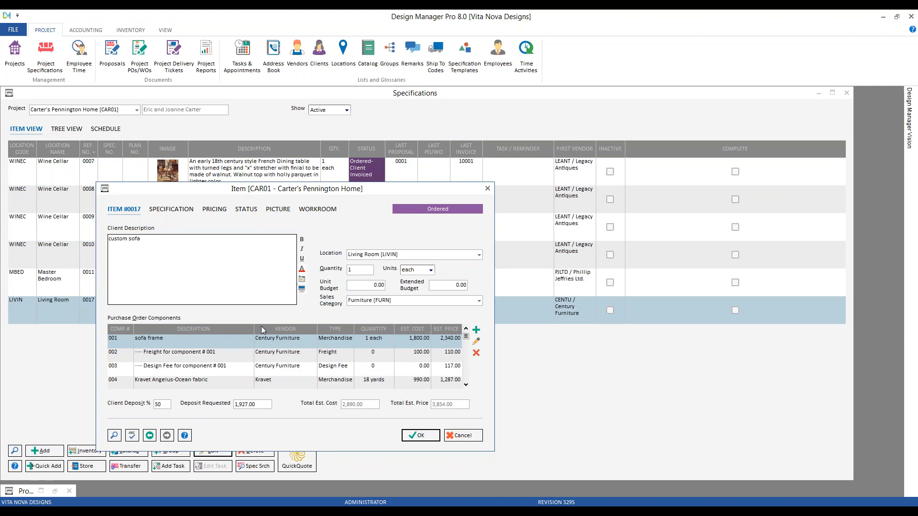
left_click(475, 340)
left_click_drag(242, 205, 222, 157)
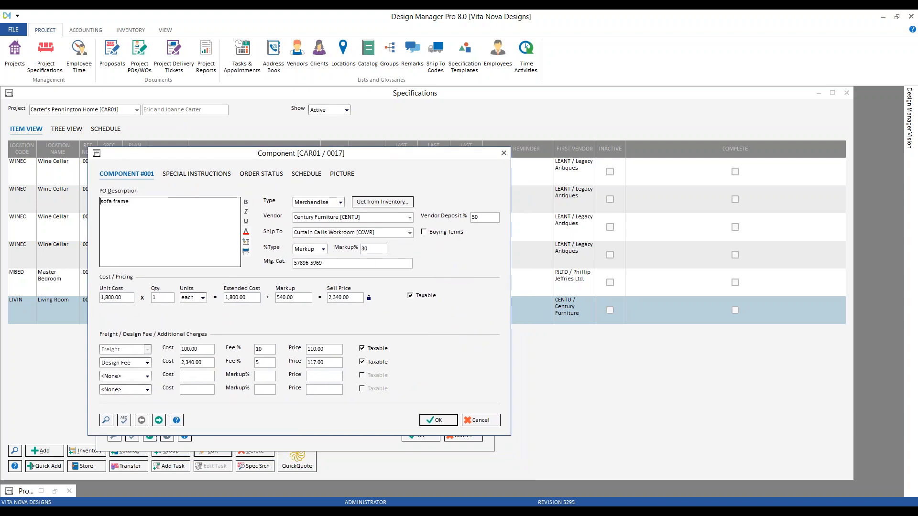
- Browse through the custom sofa's freight, design fee and fabric components and return to the sofa frame component
left_click(159, 420)
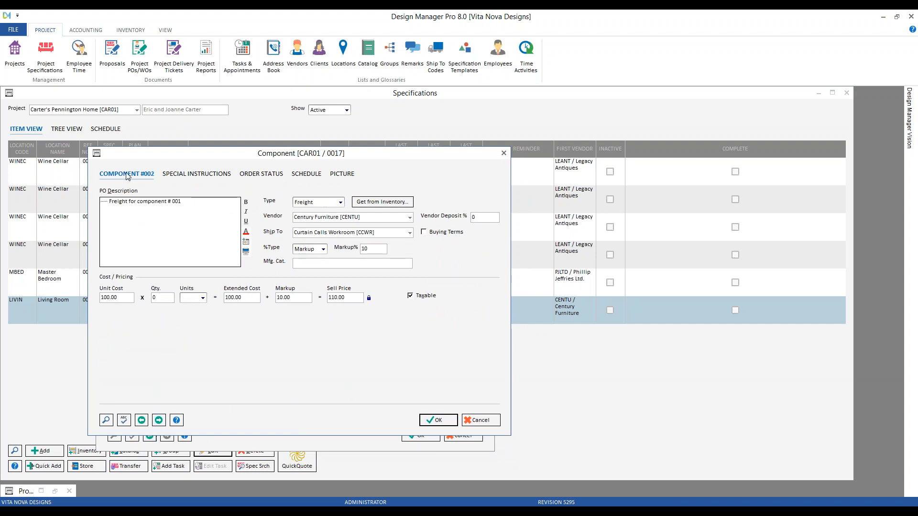
left_click(160, 422)
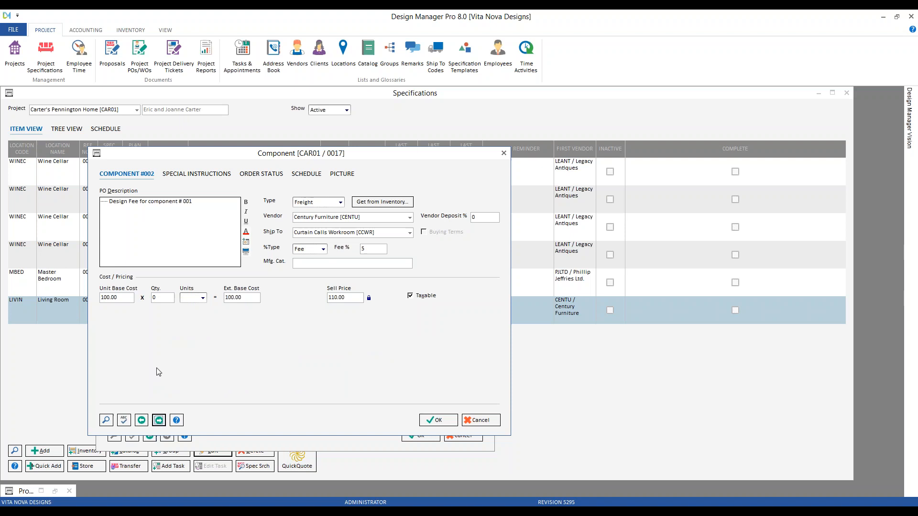
left_click(159, 421)
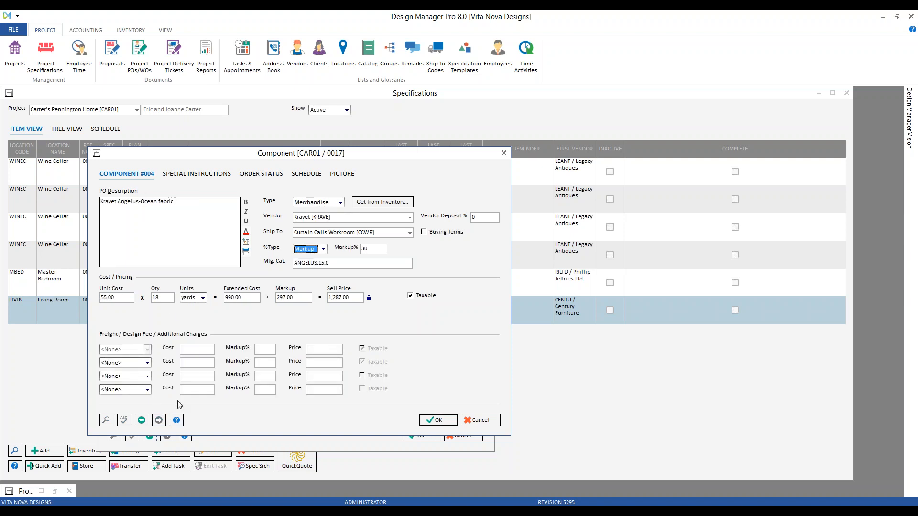
left_click(142, 421)
left_click(142, 421)
left_click(158, 421)
left_click(144, 421)
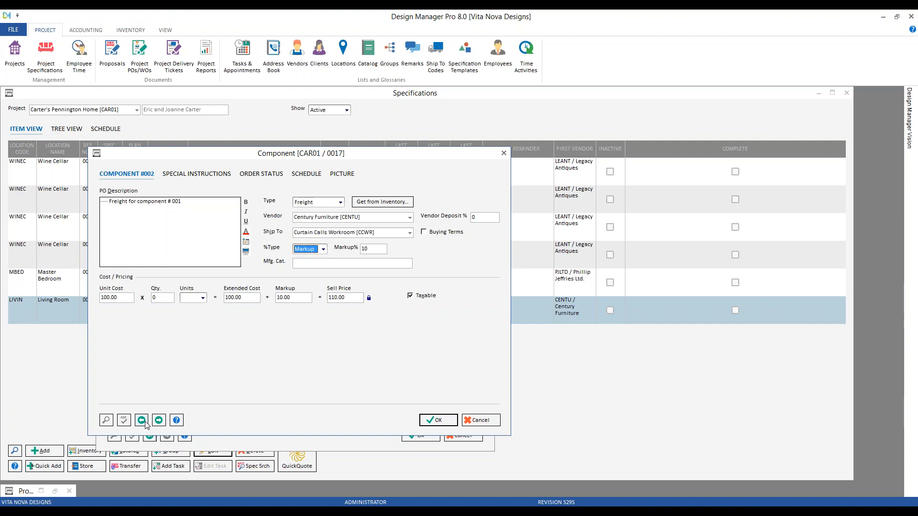
left_click(141, 421)
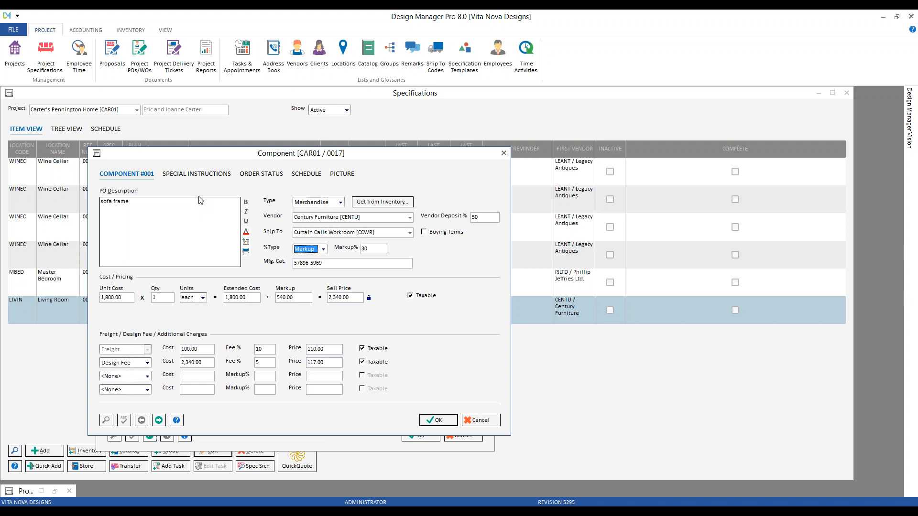
- Add a to-do task with the subject "follow up with delivery" to the sofa frame component's schedule
left_click(306, 175)
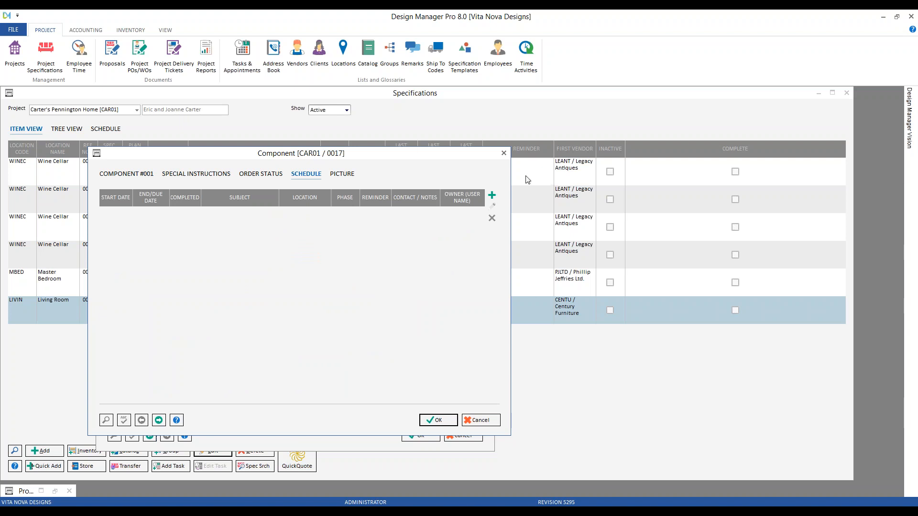
left_click(492, 195)
left_click_drag(114, 96, 274, 153)
type("follow up with delivery")
key("Tab")
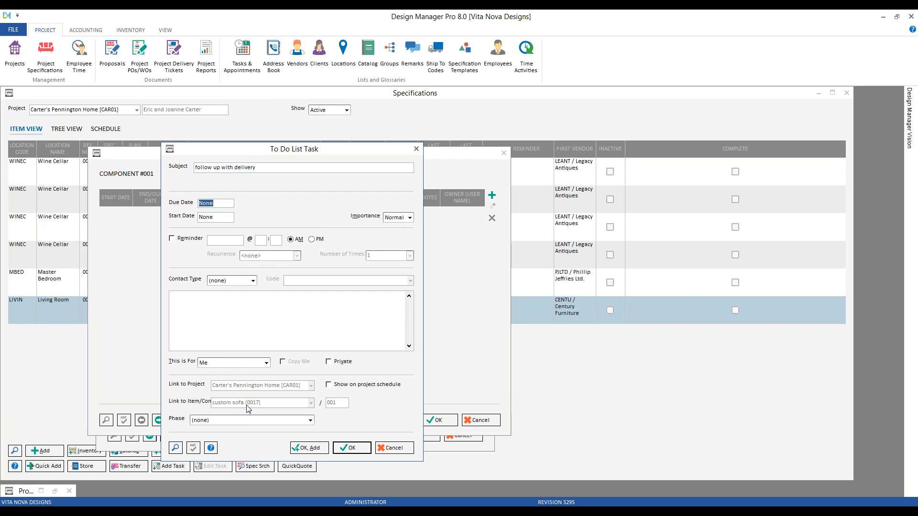
- Set the task's due date to 7/2/2018 and turn on a reminder for 9:00 AM that day
left_click(176, 448)
left_click(334, 209)
left_click(335, 266)
key("Tab")
left_click(172, 239)
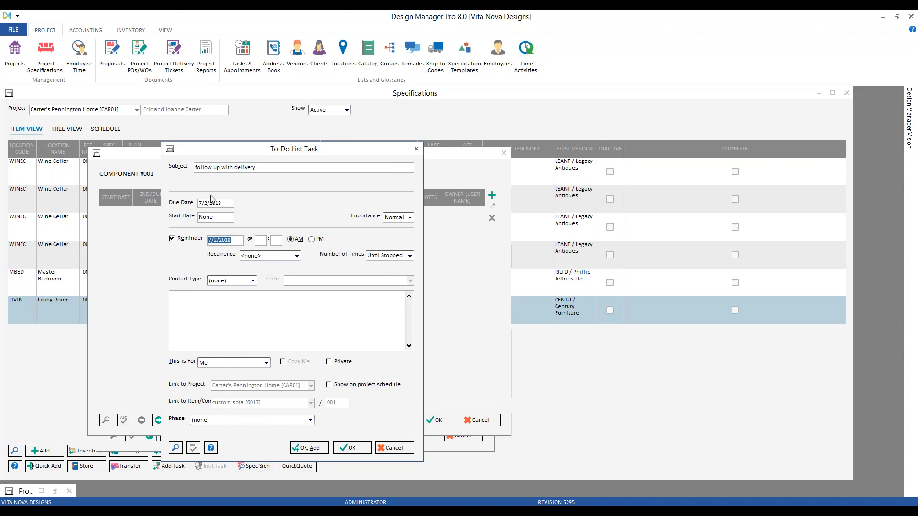
left_click(261, 240)
type("9")
type("00")
- Look over the reminder's recurrence and number-of-times options without changing them
left_click(256, 259)
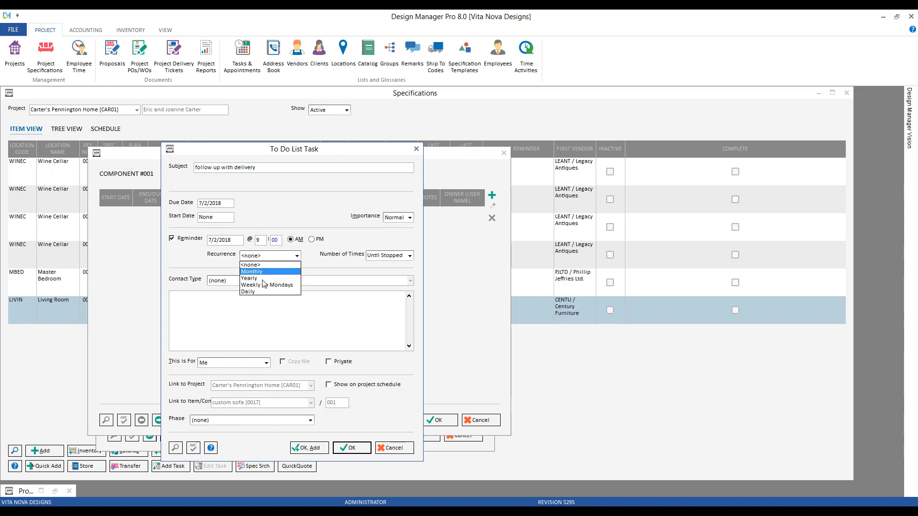
left_click(200, 262)
left_click(368, 256)
left_click(410, 256)
left_click(346, 260)
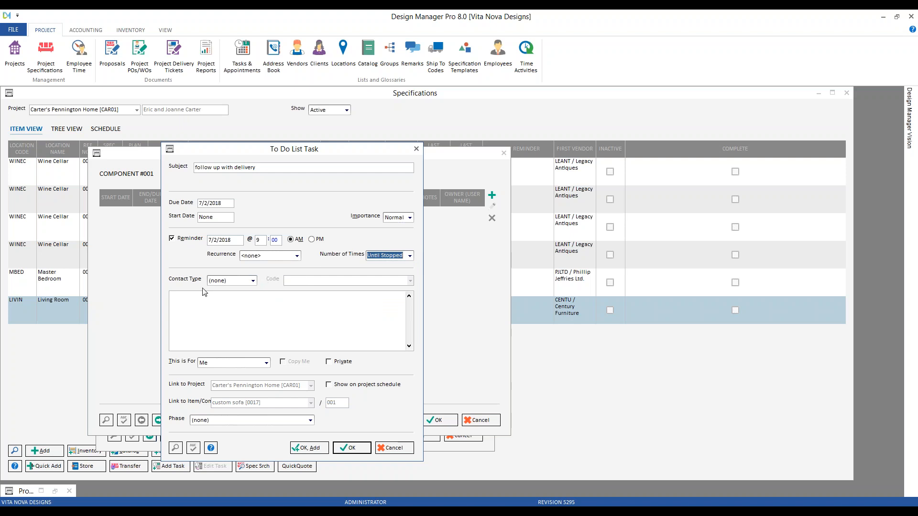
- Set the task's contact type to Vendor and link it to Century Furniture [CENTU]
left_click(253, 281)
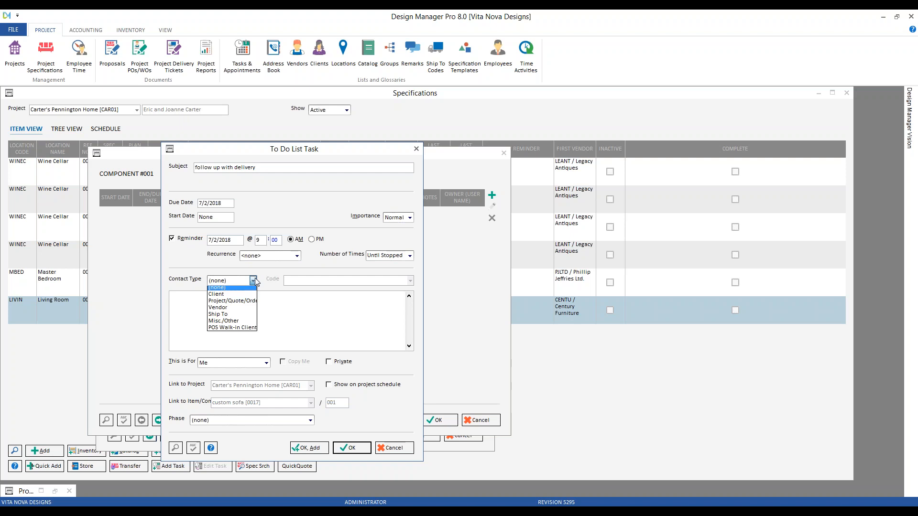
left_click(233, 311)
left_click(409, 281)
type("ce")
key("Tab")
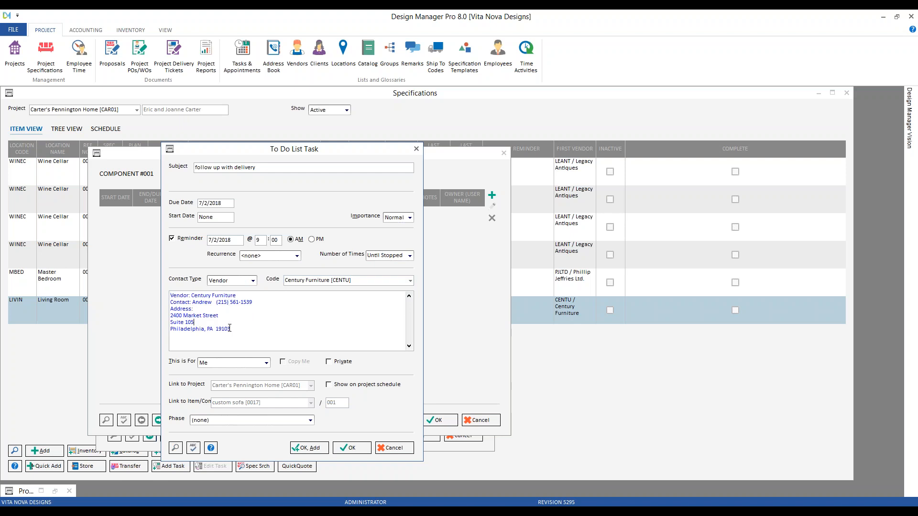
- Choose Me as the person the follow-up task is for, and look over its project link
left_click(260, 328)
left_click(237, 363)
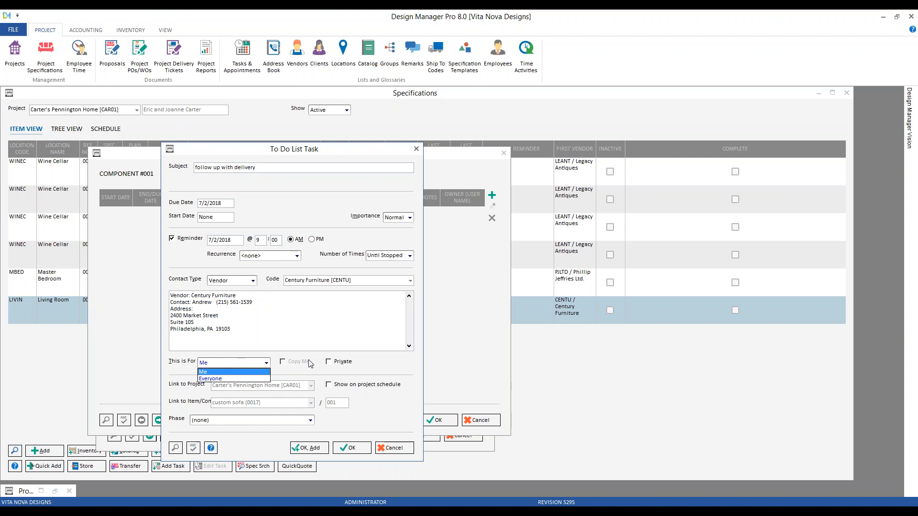
left_click(298, 372)
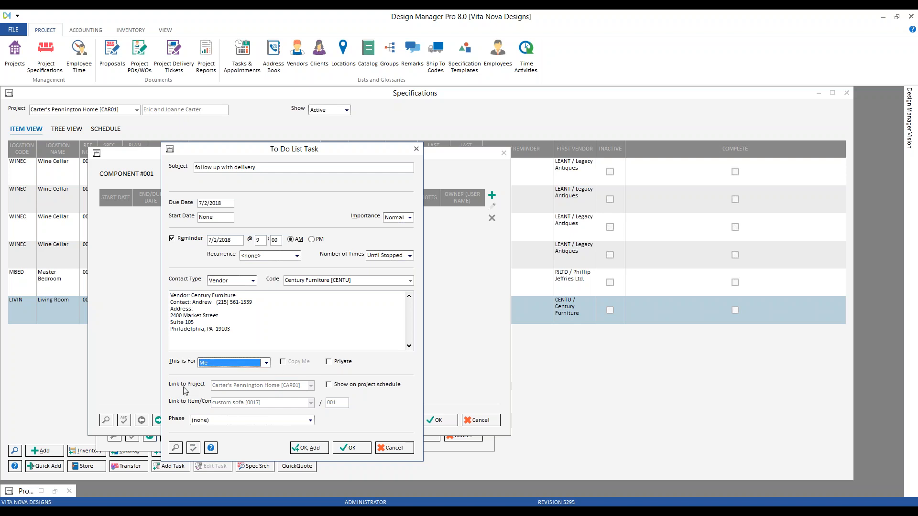
left_click(273, 386)
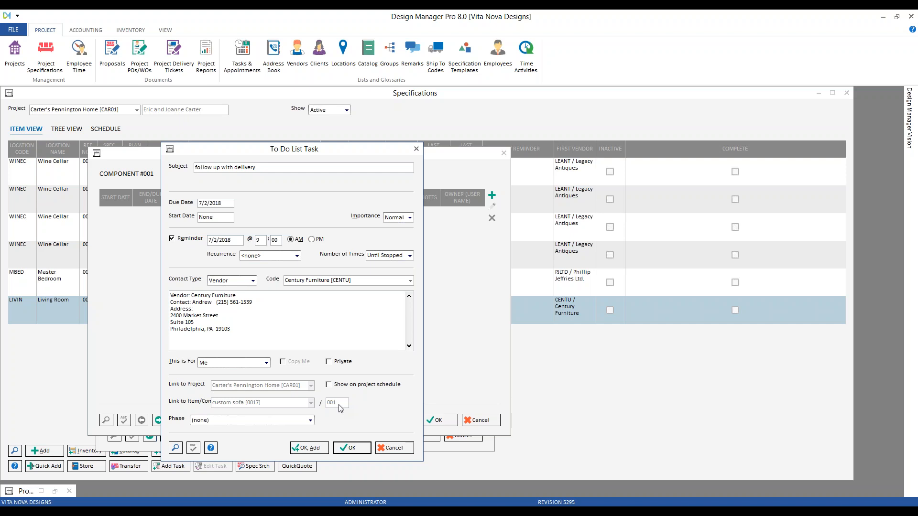
- Show the task on the project schedule under phase 5. Installation, and save the task, the component and the item
left_click(385, 386)
left_click(311, 422)
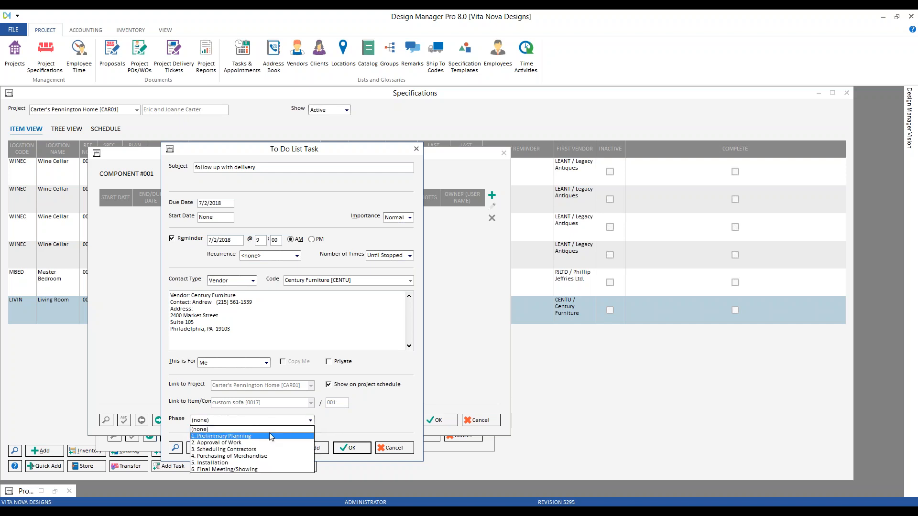
left_click(244, 463)
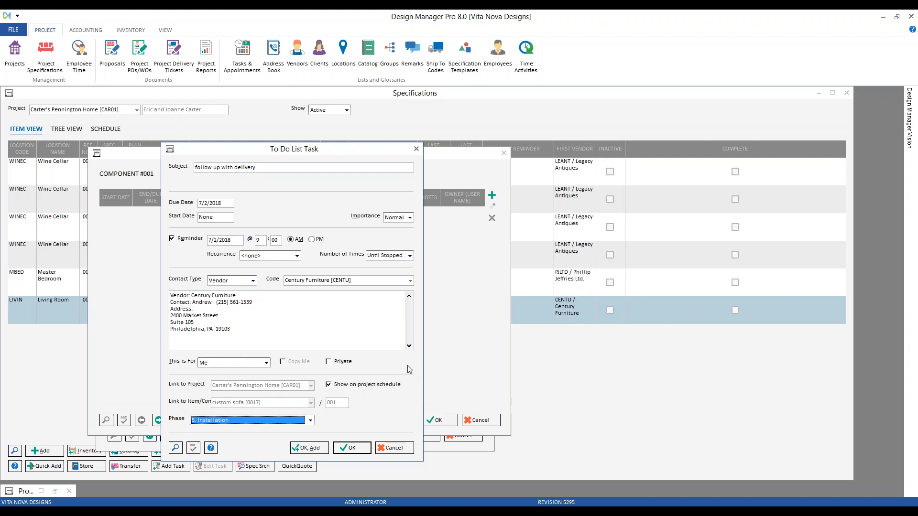
left_click(356, 448)
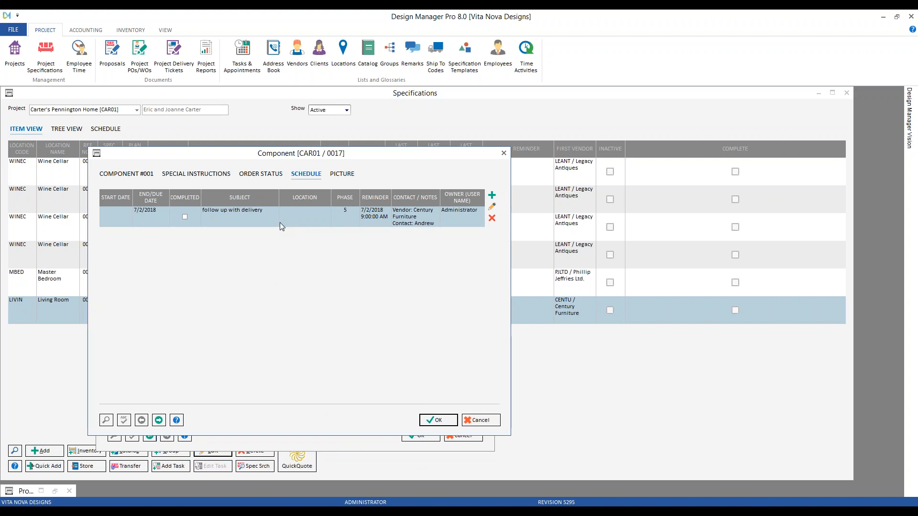
left_click(441, 422)
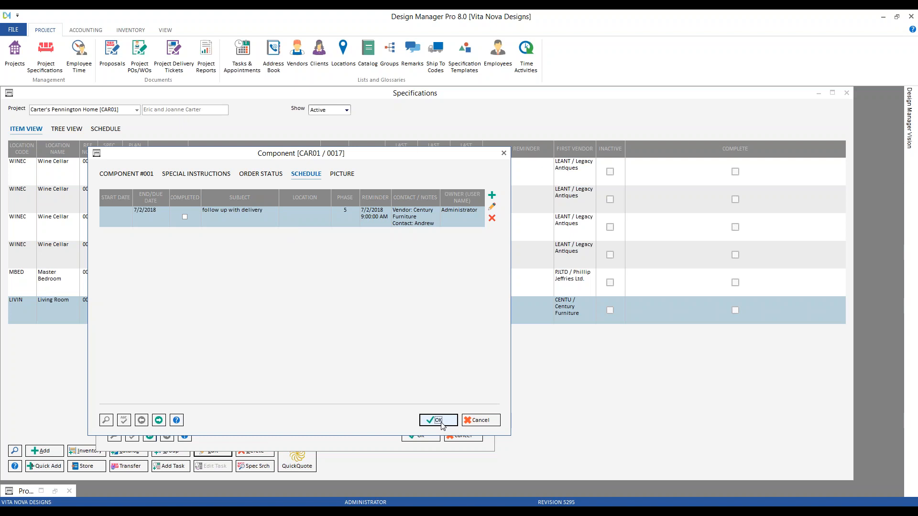
left_click(429, 436)
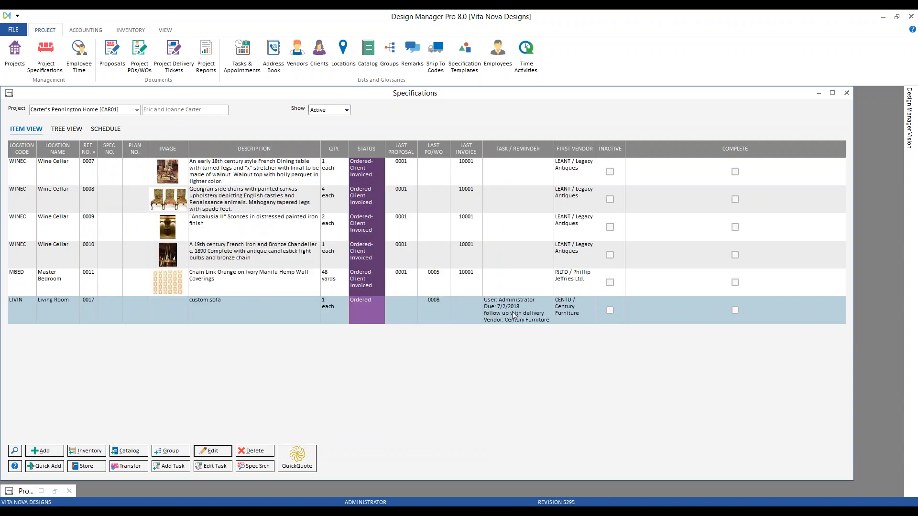
- View the project's schedule and, in the browser, the YouTube page "Status Codes and Project Schedule in DM Pro"
mouse_move(513, 315)
left_click(106, 129)
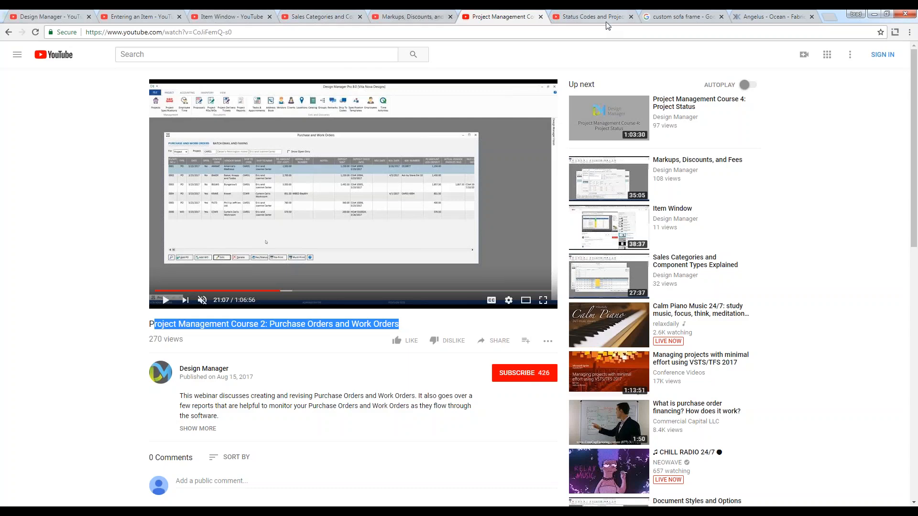
left_click(606, 21)
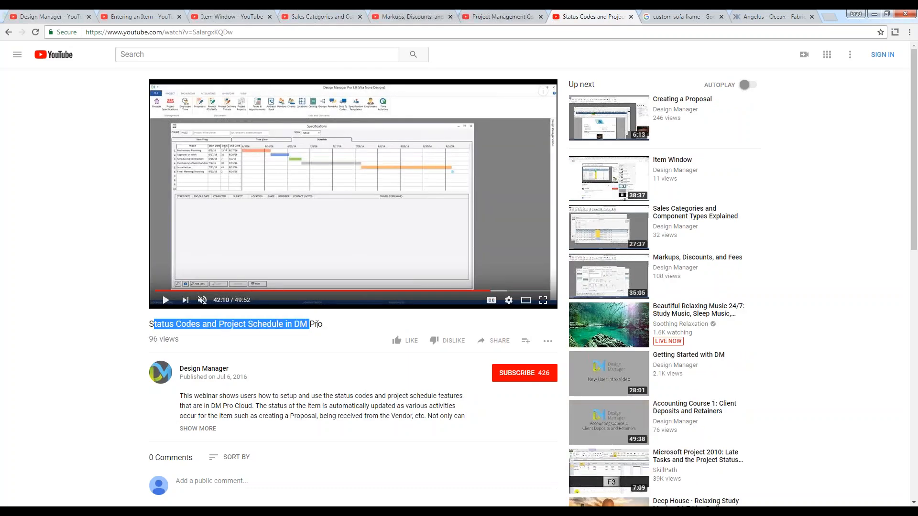
left_click(878, 14)
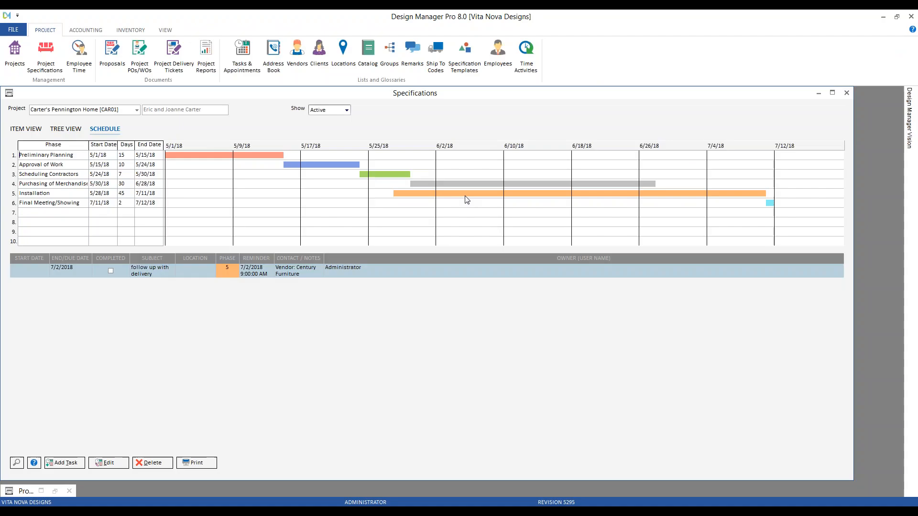
- Return to the project's item view and set it to show All items
left_click(26, 129)
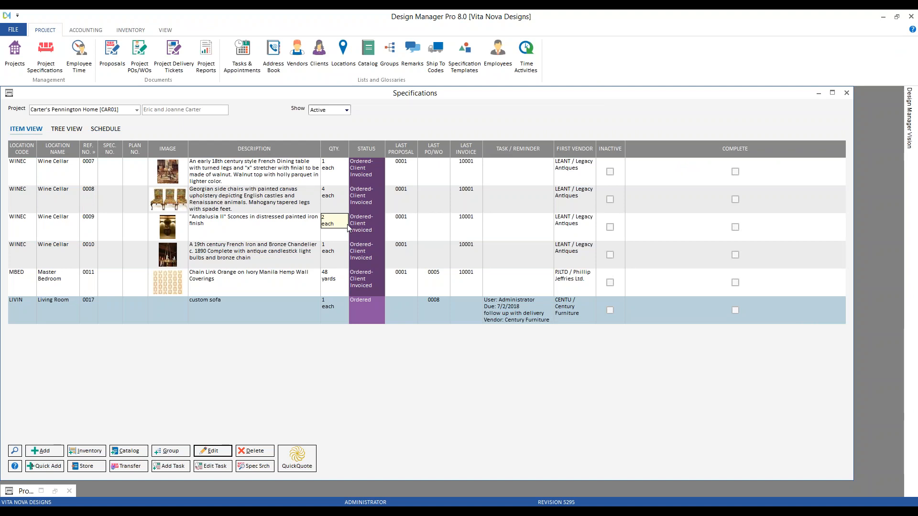
left_click(333, 111)
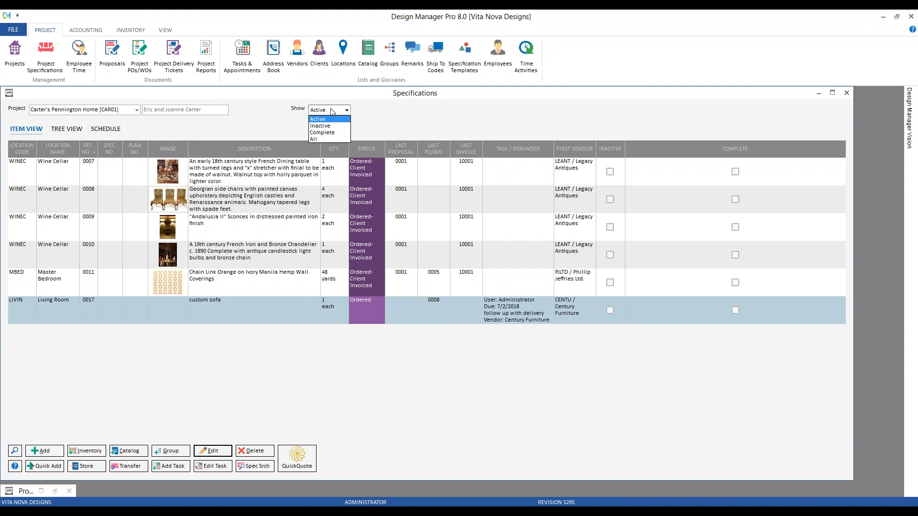
left_click(321, 139)
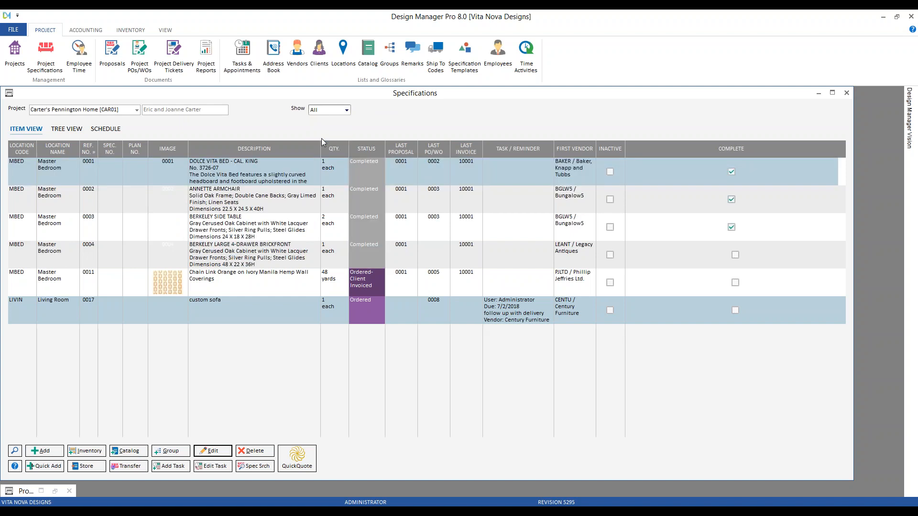
- Open the ANNETTE ARMCHAIR's component 001 and examine its order status, including the status/storage location and install date
left_click(267, 202)
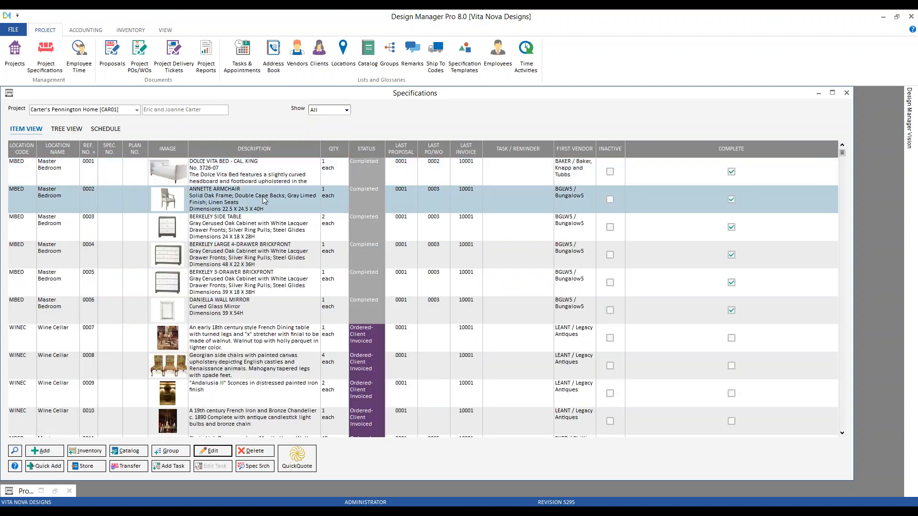
double_click(251, 200)
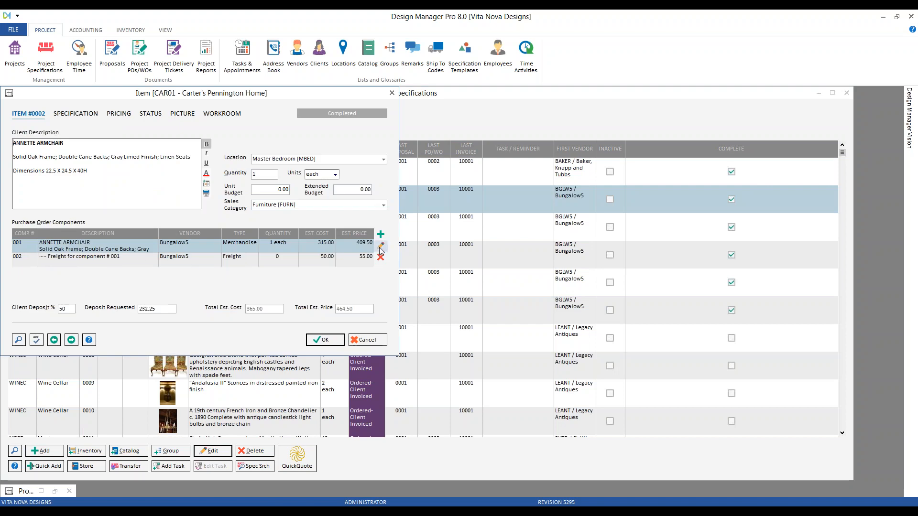
left_click(381, 246)
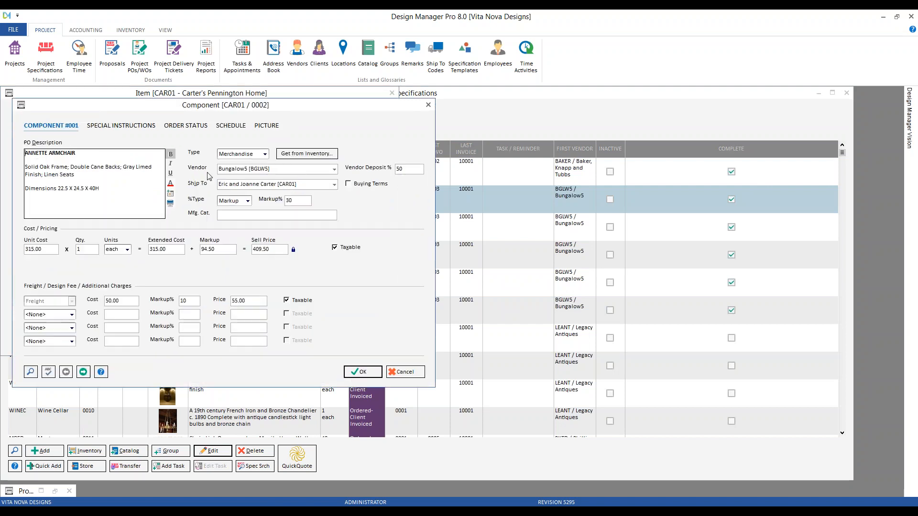
left_click(196, 127)
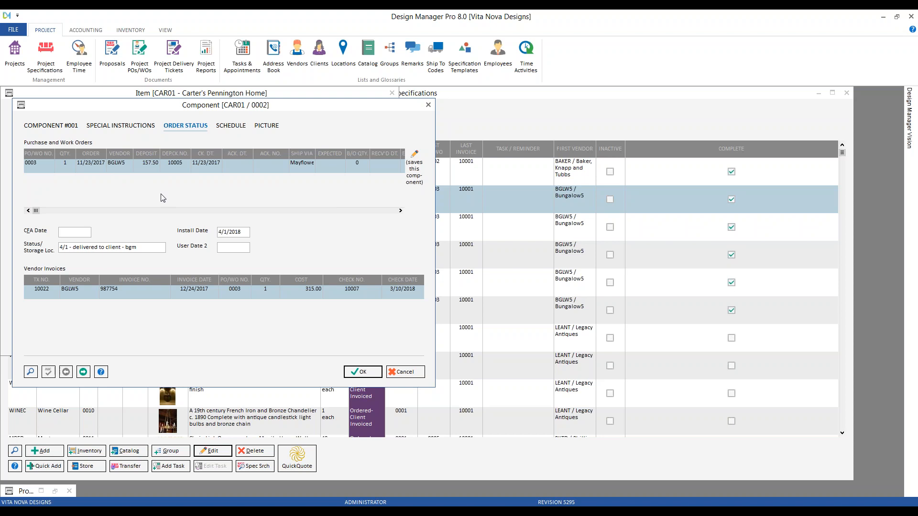
left_click(160, 248)
left_click(232, 232)
- Examine the User Date 1 and User Date 2 titles in the company's general advanced options, and leave without saving
left_click(9, 32)
left_click(9, 32)
left_click(9, 32)
left_click(62, 53)
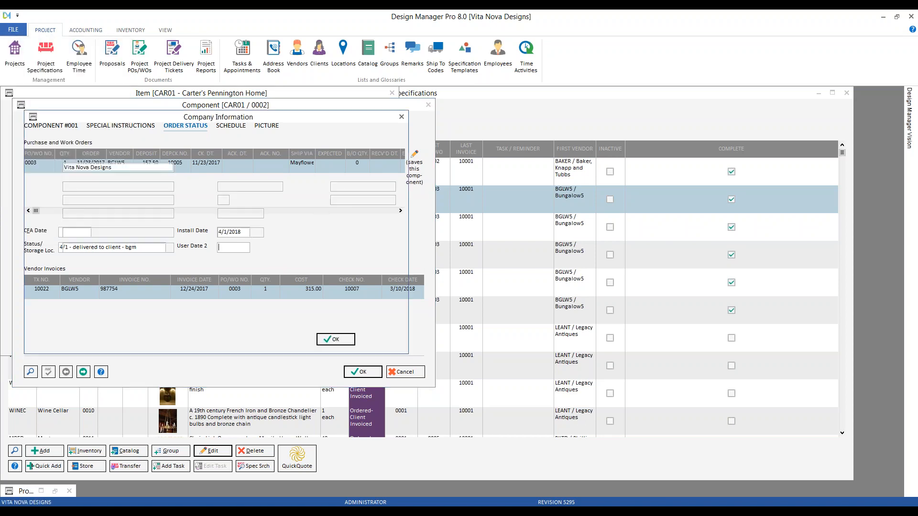
left_click(367, 250)
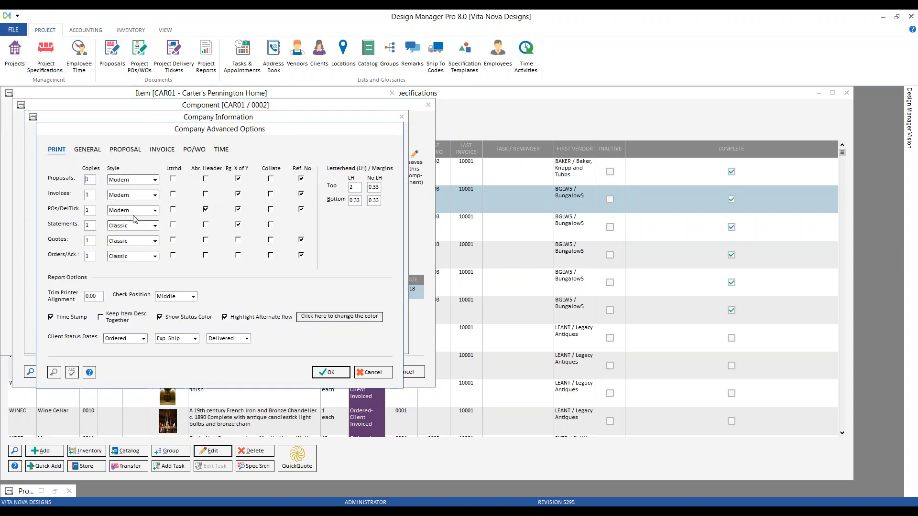
left_click(87, 149)
left_click(312, 294)
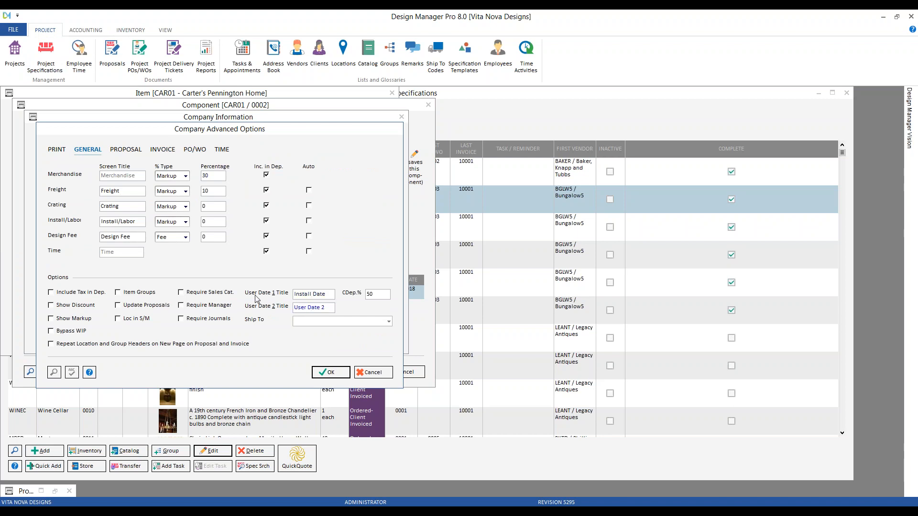
left_click_drag(330, 295, 284, 295)
key("Tab")
left_click(371, 372)
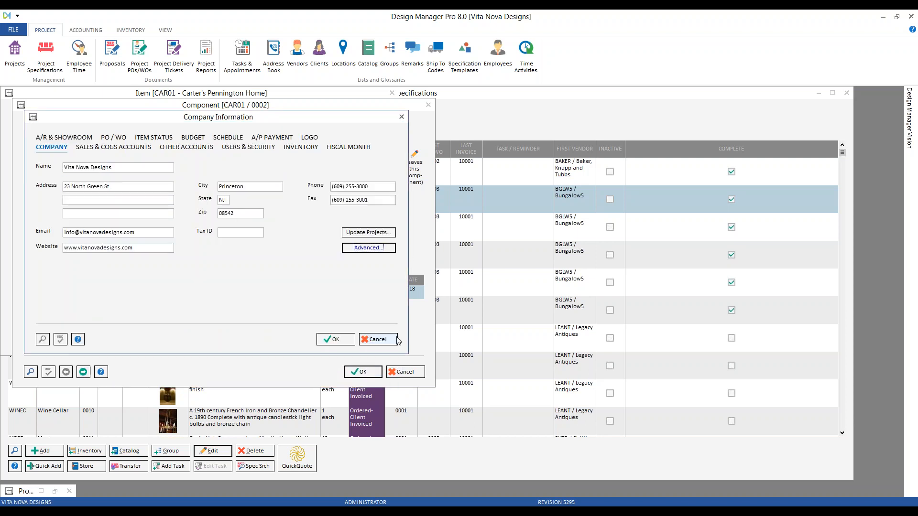
left_click(397, 338)
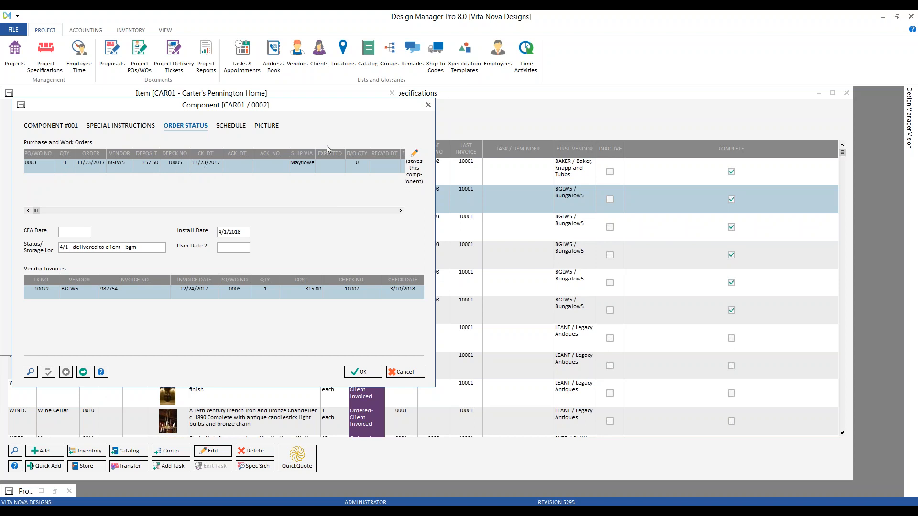
- Review the armchair's purchase order columns and open its Purchase Order Status to view all the order's items, closing without saving
left_click(400, 210)
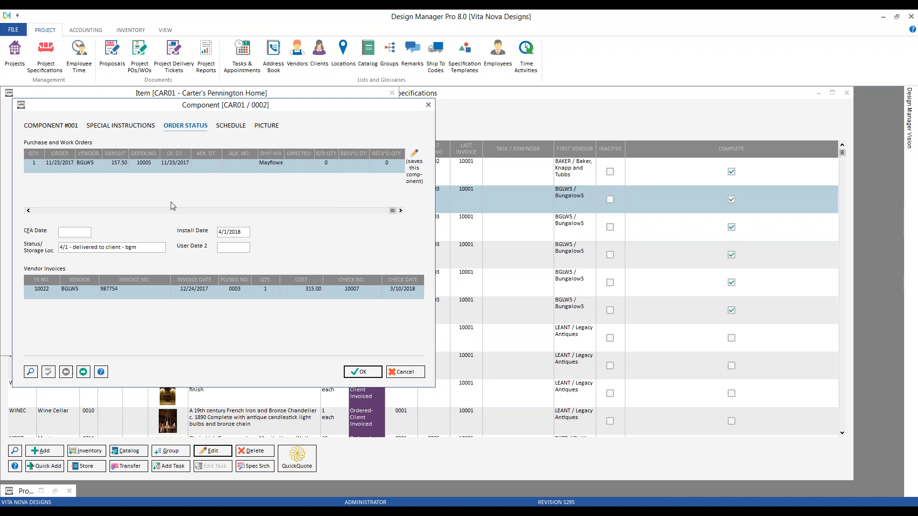
left_click(28, 210)
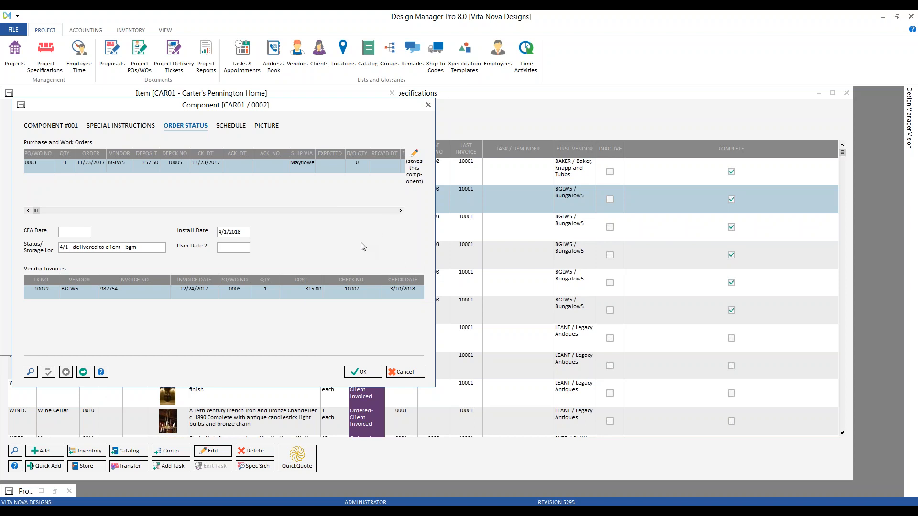
left_click(419, 156)
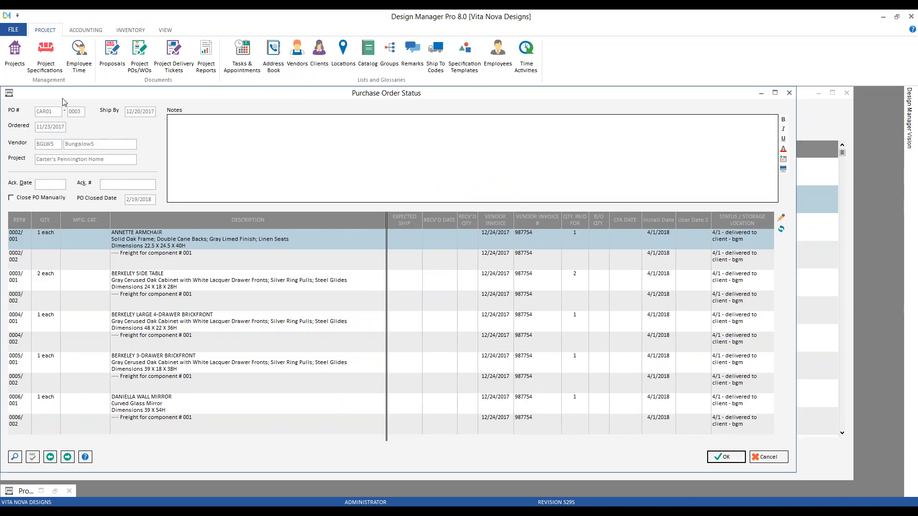
left_click_drag(99, 97, 127, 104)
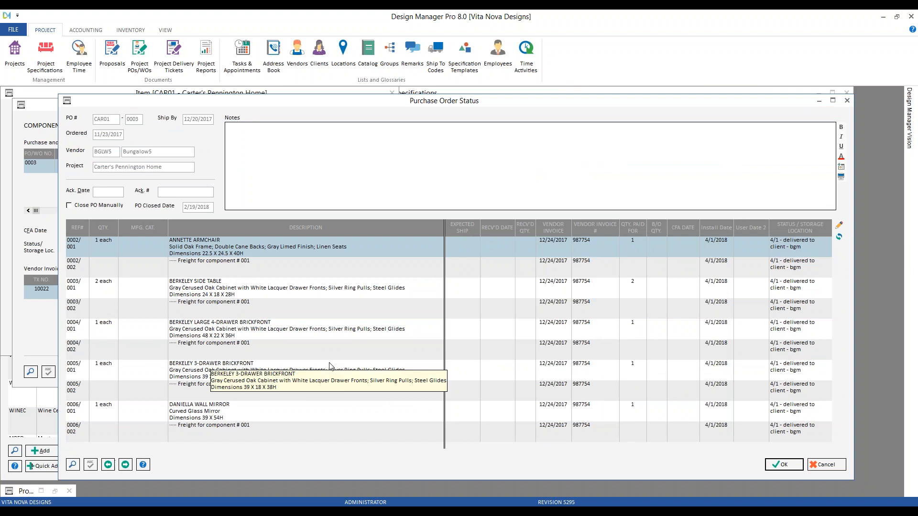
left_click(825, 465)
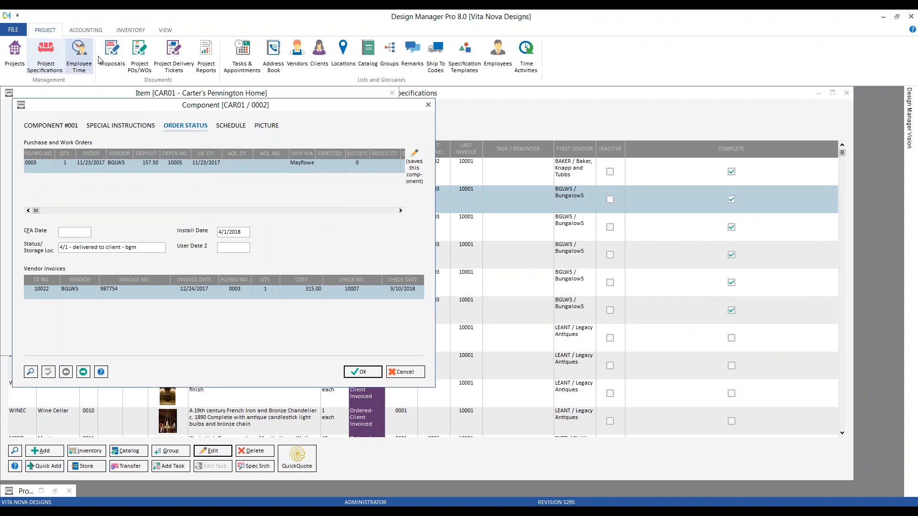
- Open Purchase and Work Orders and list the orders of the Pennington Home project [CAR01]
left_click(139, 55)
type("car")
key("Down")
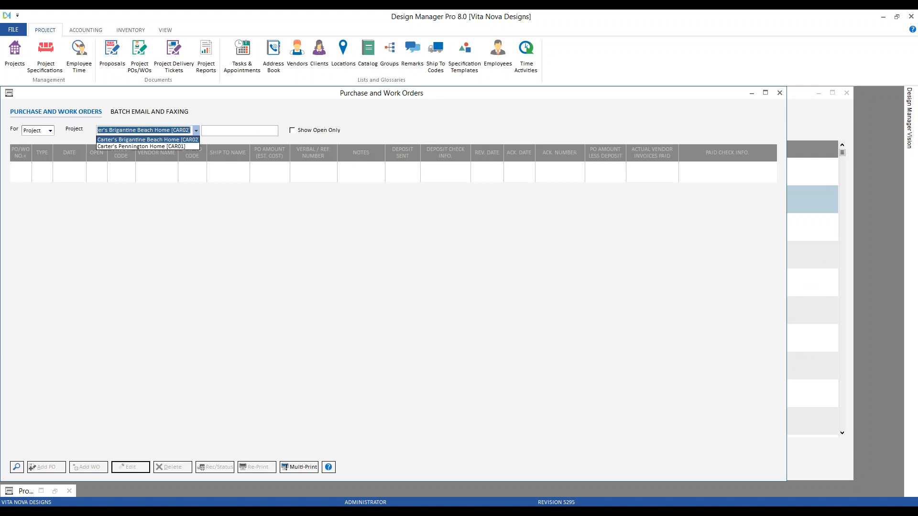
key("Return")
left_click(162, 131)
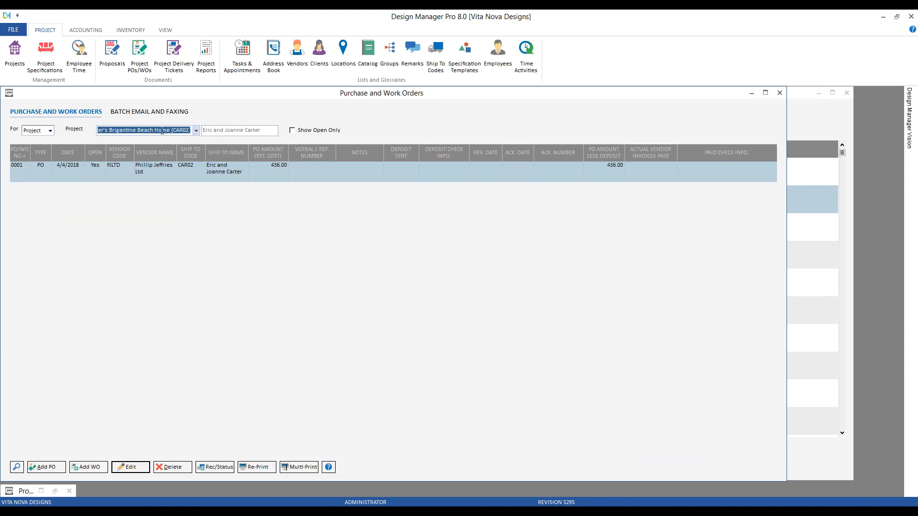
type("car")
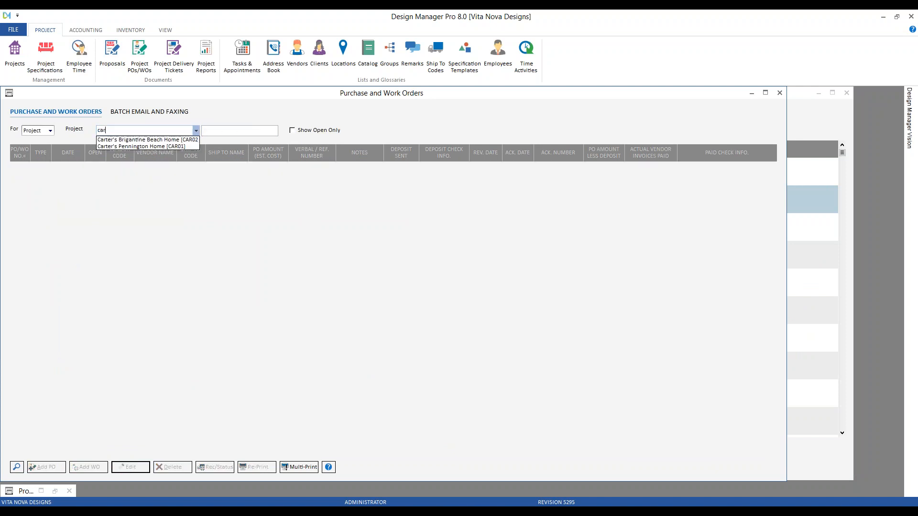
key("Down")
key("Down")
key("Return")
- View the Purchase Order Status of the Bungalow5 order from the order list and from the armchair component, and close it
left_click(89, 278)
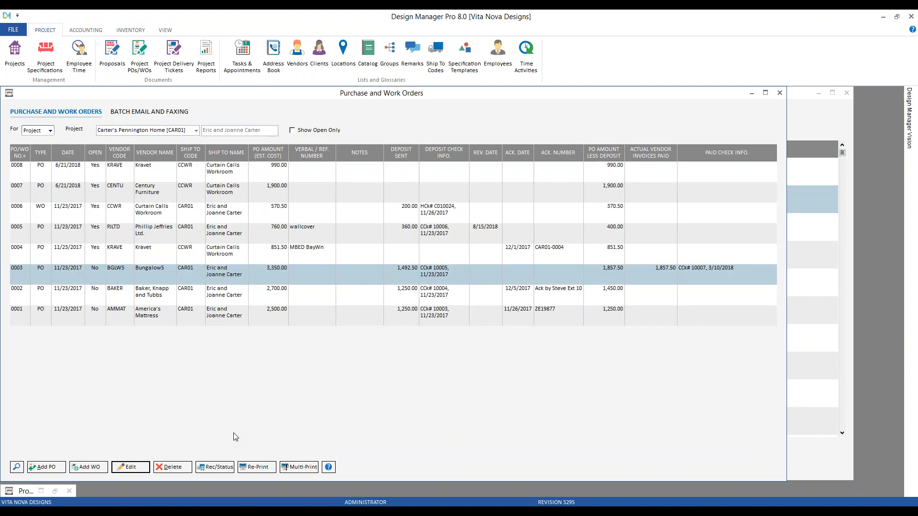
left_click(214, 468)
left_click(414, 163)
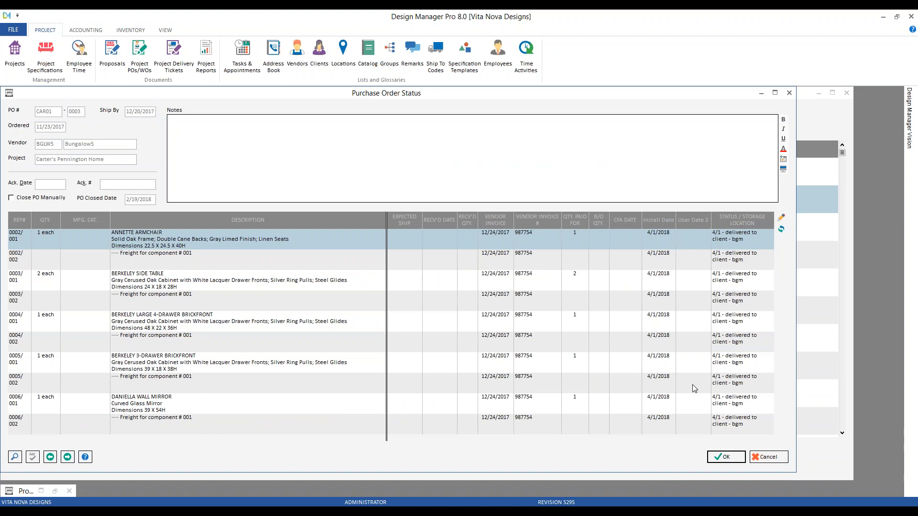
left_click(767, 457)
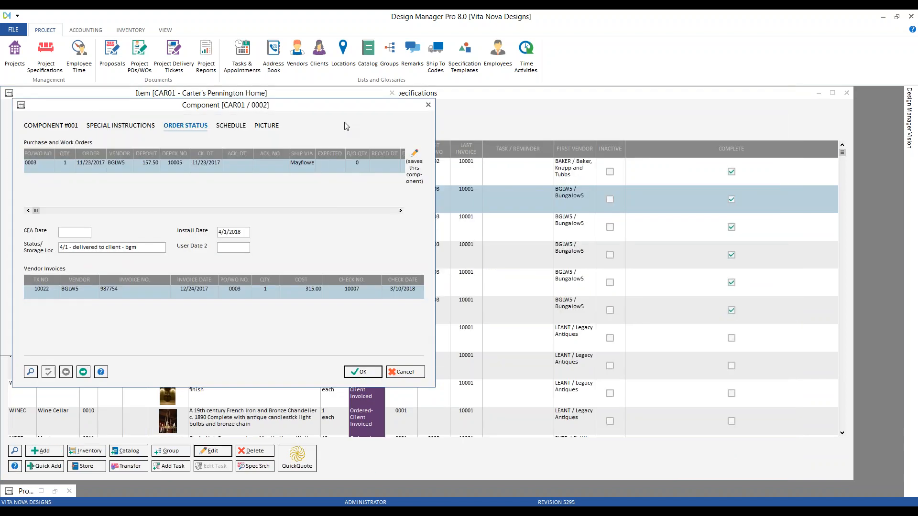